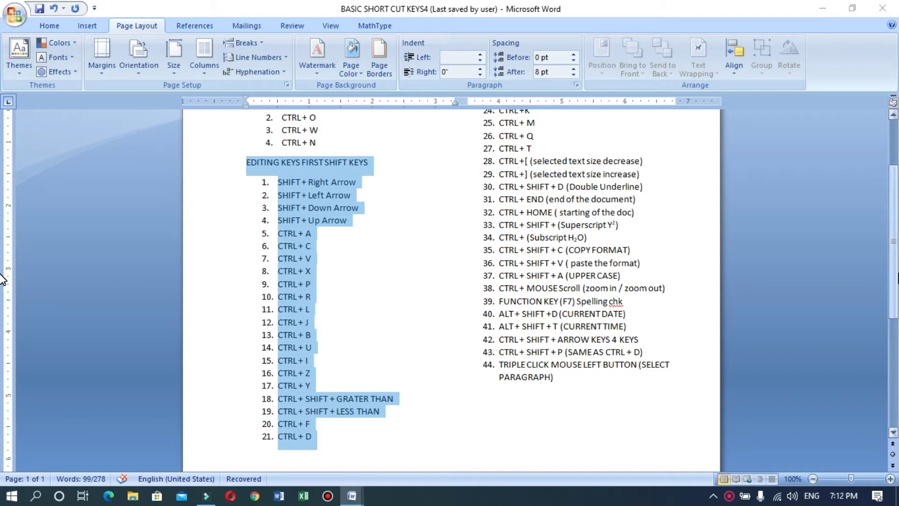
Step: Select the "CTRL+ G" entry, item 22 in the list of editing shortcut keys
{"action": "scroll", "coordinate": [2, 279], "scroll_direction": "up", "scroll_amount": 2}
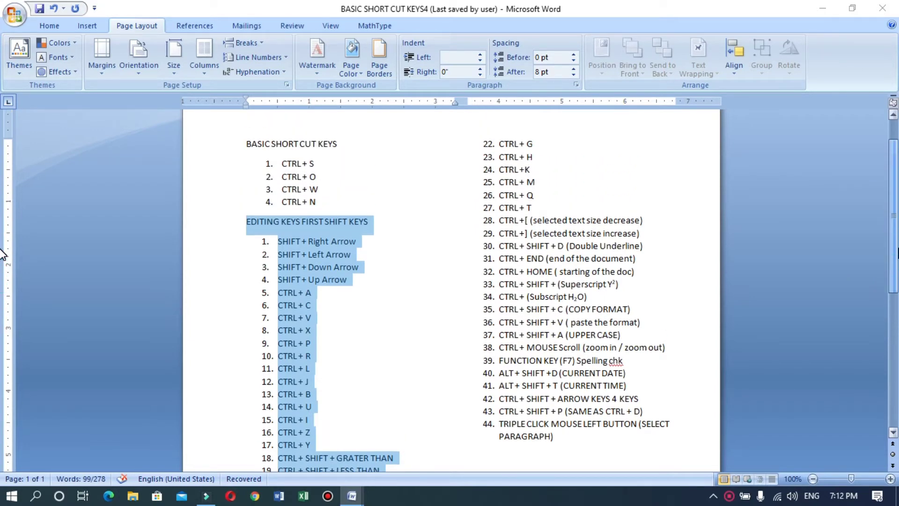
{"action": "scroll", "coordinate": [2, 252], "scroll_direction": "up", "scroll_amount": 1}
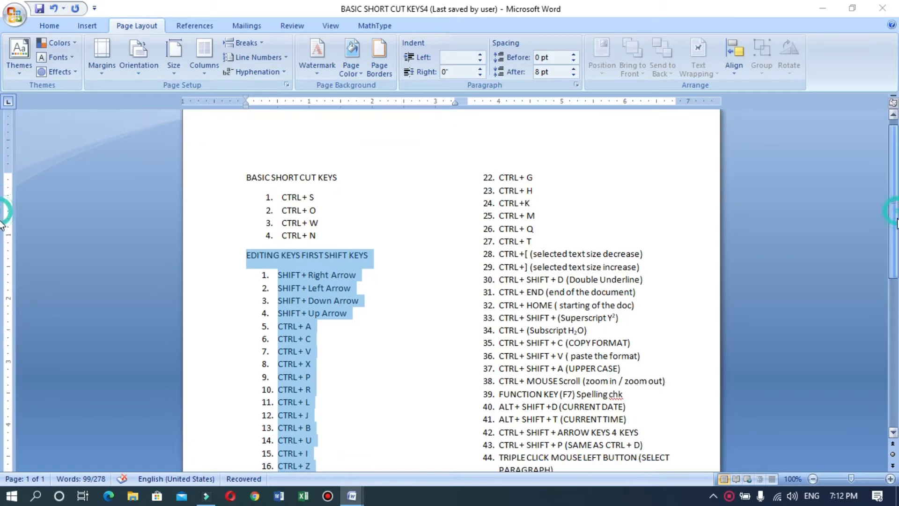
{"action": "scroll", "coordinate": [1, 232], "scroll_direction": "down", "scroll_amount": 1}
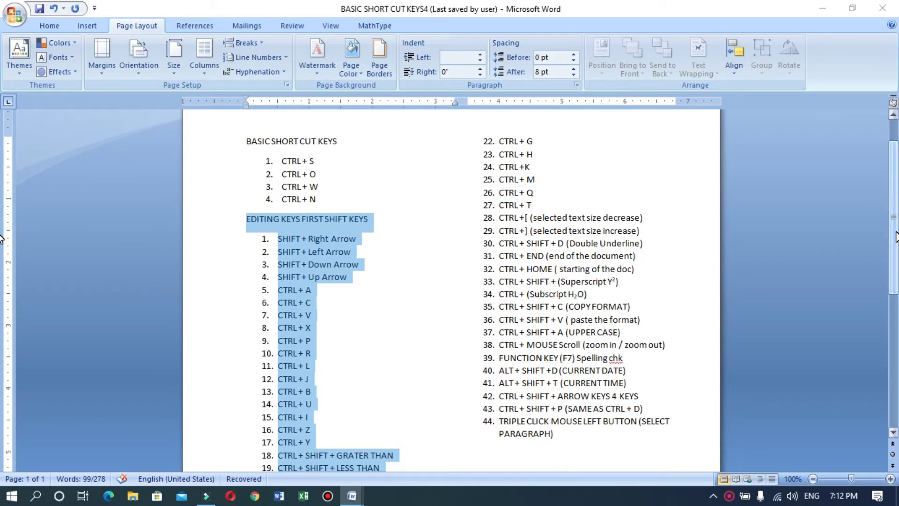
{"action": "left_click", "coordinate": [536, 141]}
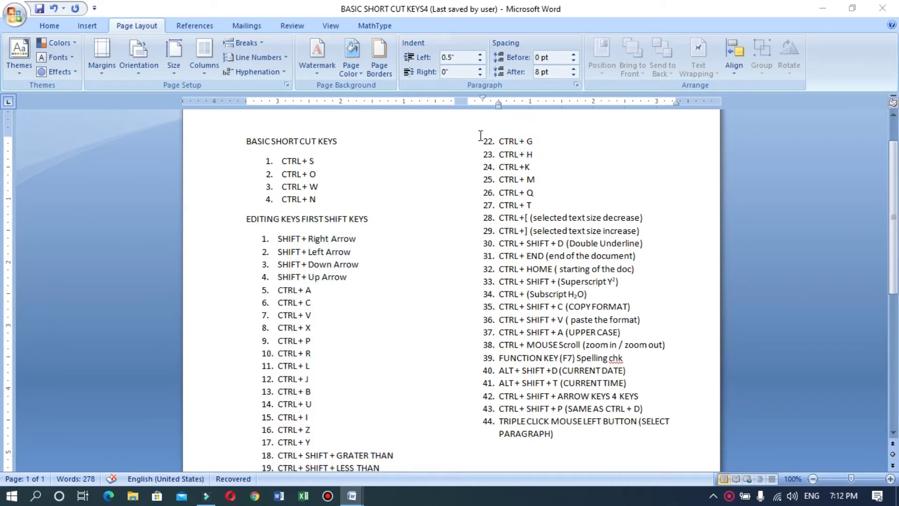
{"action": "triple_click", "coordinate": [537, 140]}
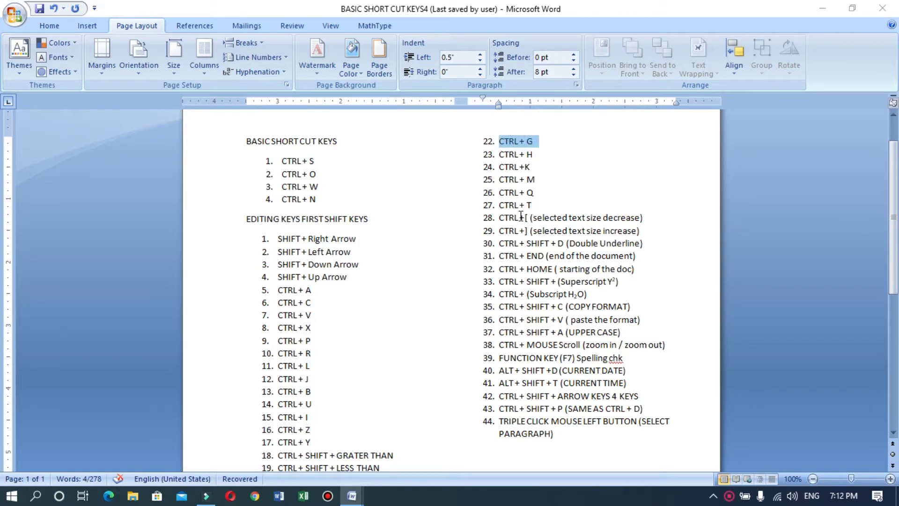
Step: Switch to Document2 and generate sample paragraphs at the start of the first page with =rand()
{"action": "mouse_move", "coordinate": [356, 498]}
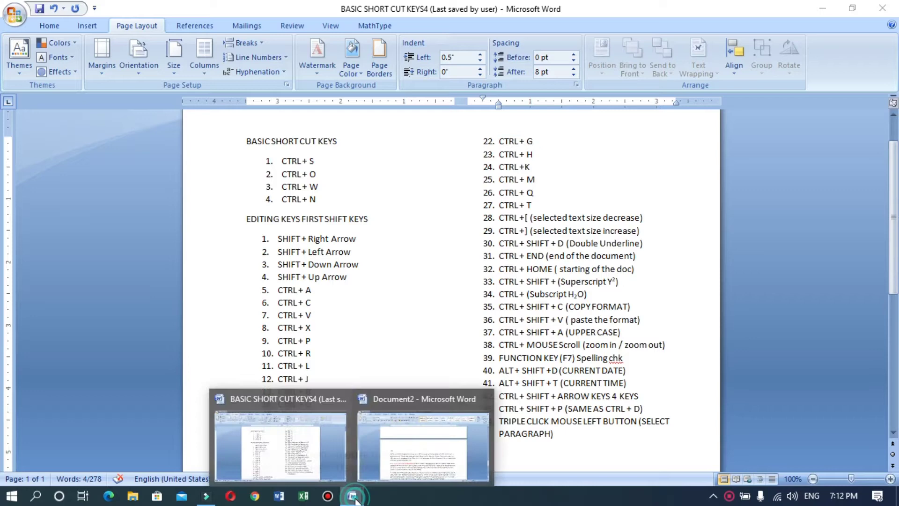
{"action": "left_click", "coordinate": [394, 473]}
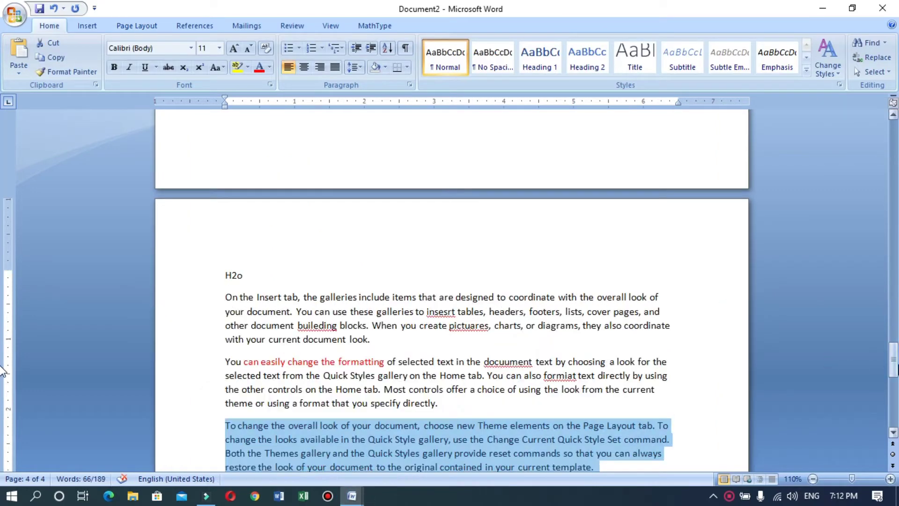
{"action": "mouse_move", "coordinate": [896, 365]}
{"action": "left_mouse_down"}
{"action": "mouse_move", "coordinate": [893, 234]}
{"action": "mouse_move", "coordinate": [898, 349]}
{"action": "left_mouse_up"}
{"action": "left_click_drag", "start_coordinate": [2, 356], "coordinate": [2, 386]}
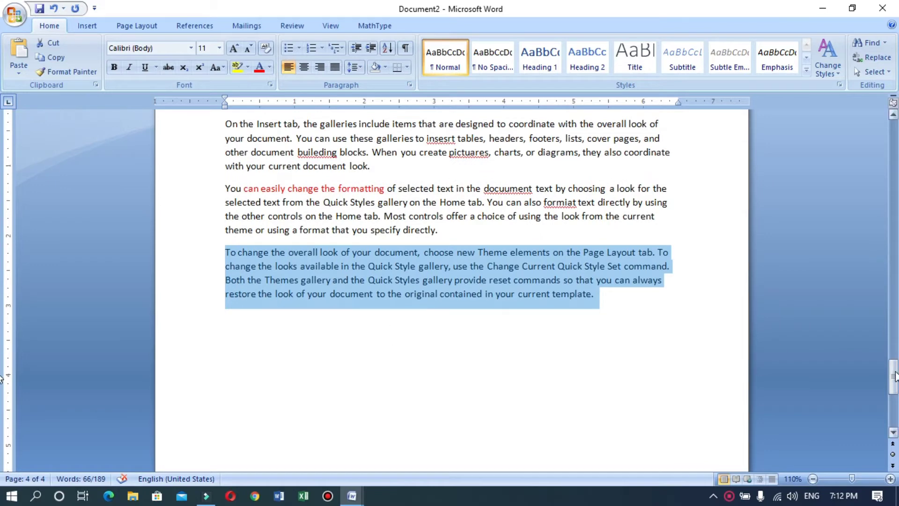
{"action": "left_click_drag", "start_coordinate": [897, 374], "coordinate": [898, 138]}
{"action": "left_click_drag", "start_coordinate": [3, 143], "coordinate": [3, 143]}
{"action": "left_click", "coordinate": [297, 173]}
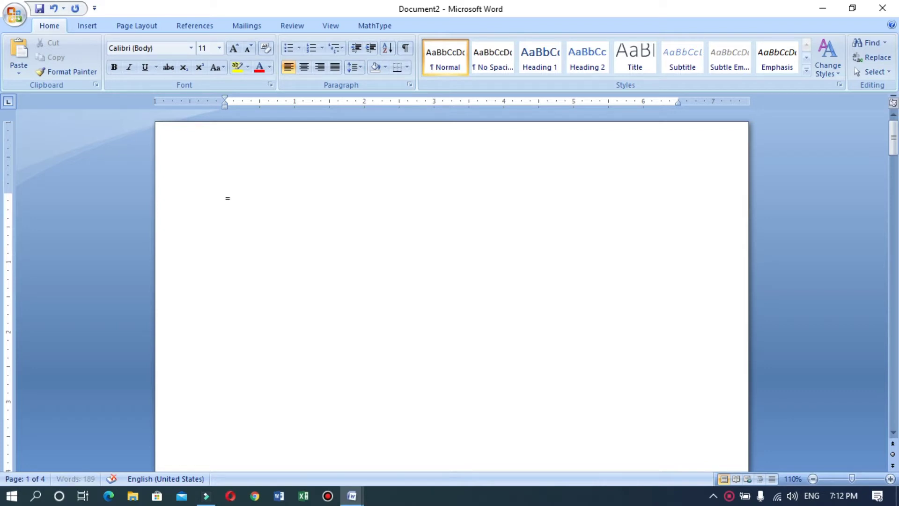
{"action": "type", "text": "=rand()"}
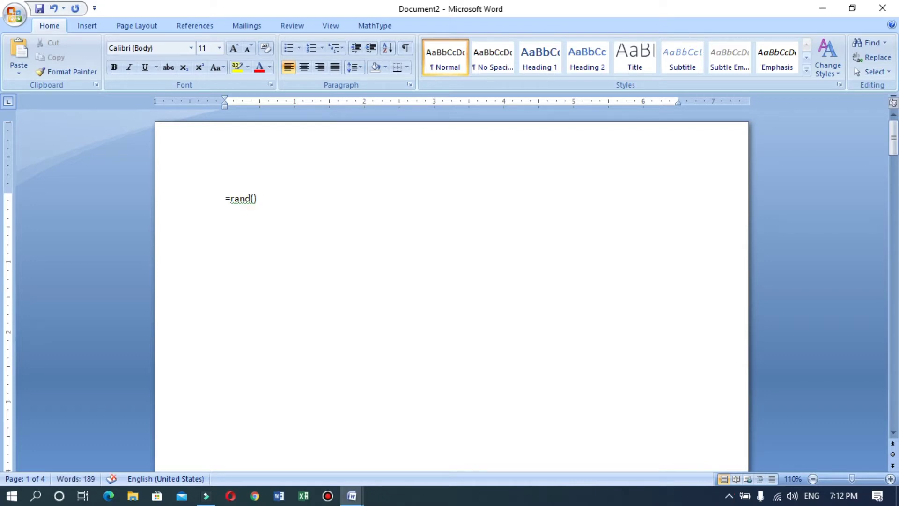
{"action": "key", "text": "Return"}
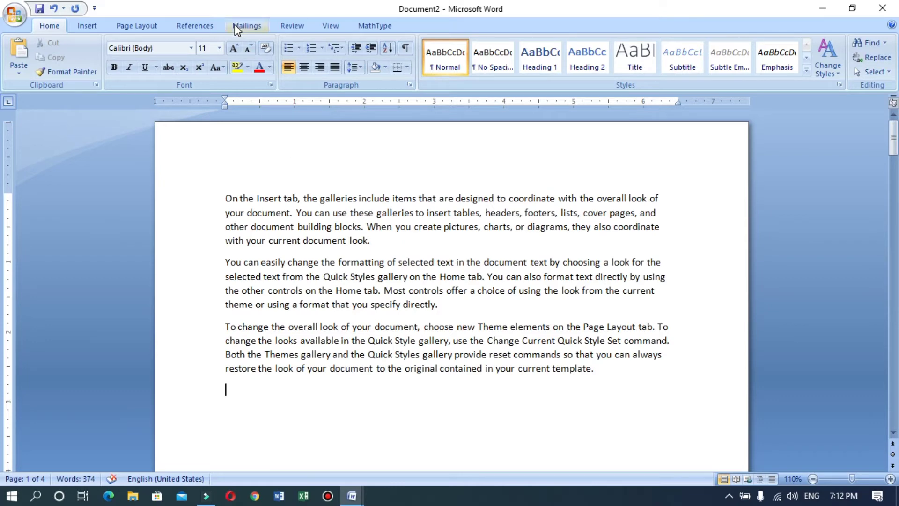
Step: Open Go To from the start of the first paragraph and review the Section, Bookmark, Comment and Footnote targets, finishing on Page
{"action": "left_click", "coordinate": [231, 199]}
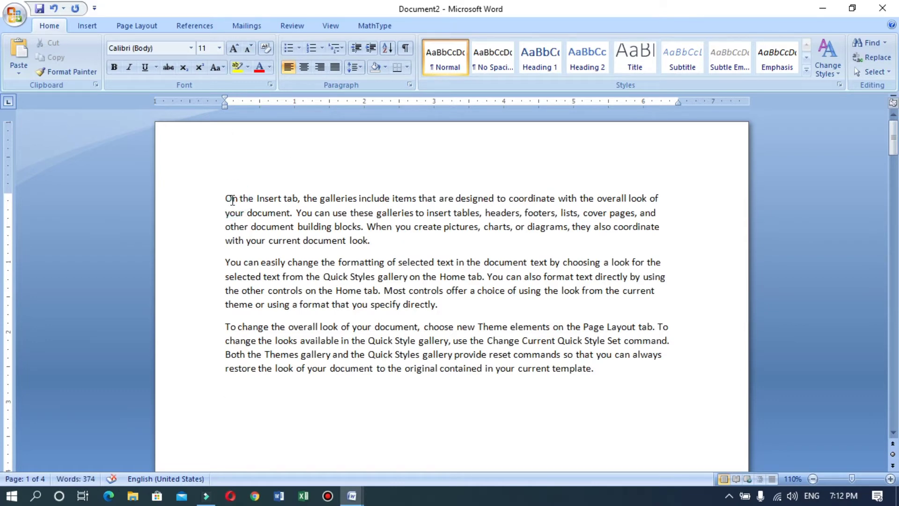
{"action": "key", "text": "ctrl+g"}
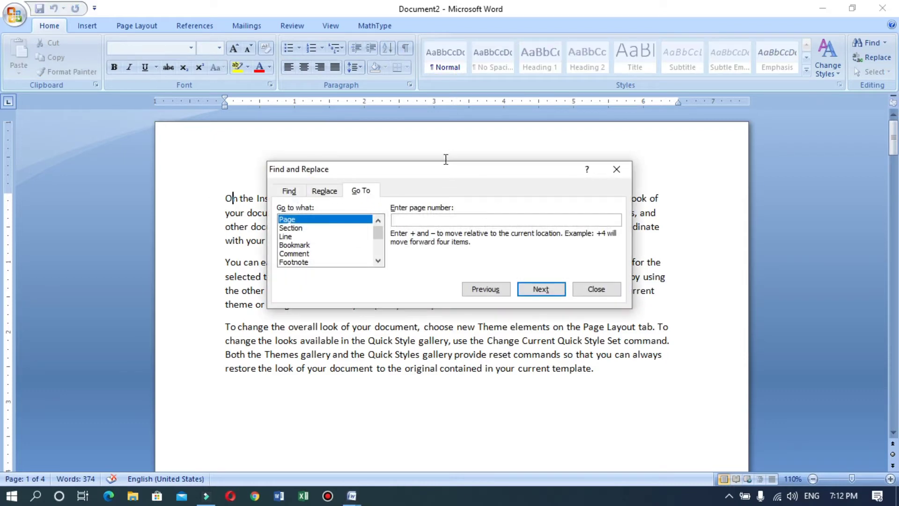
{"action": "left_click", "coordinate": [286, 229]}
{"action": "left_click", "coordinate": [288, 245]}
{"action": "left_click", "coordinate": [293, 253]}
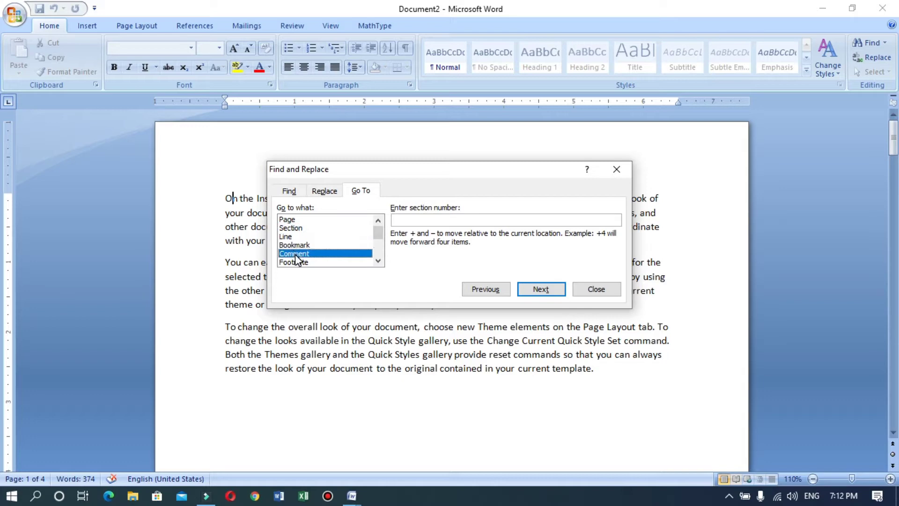
{"action": "left_click", "coordinate": [299, 262]}
{"action": "left_click", "coordinate": [290, 220]}
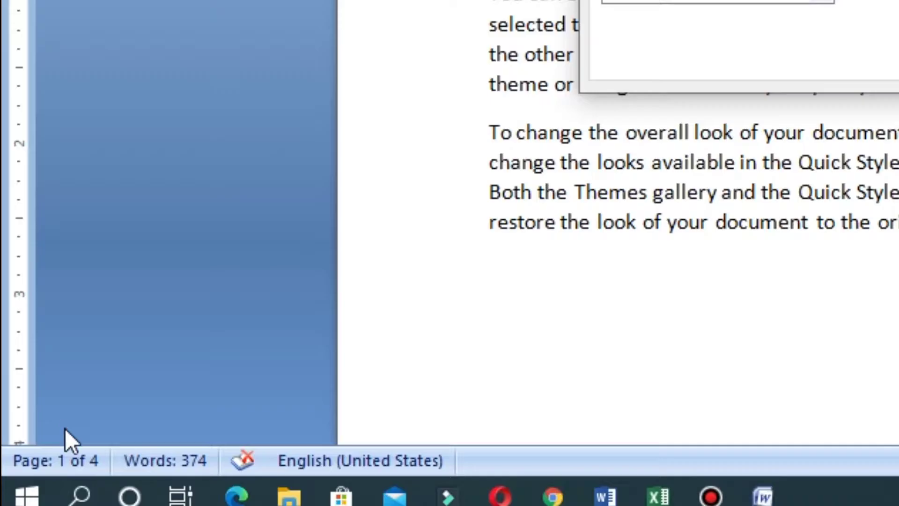
Step: Go to page 3 of the document
{"action": "left_click", "coordinate": [76, 462]}
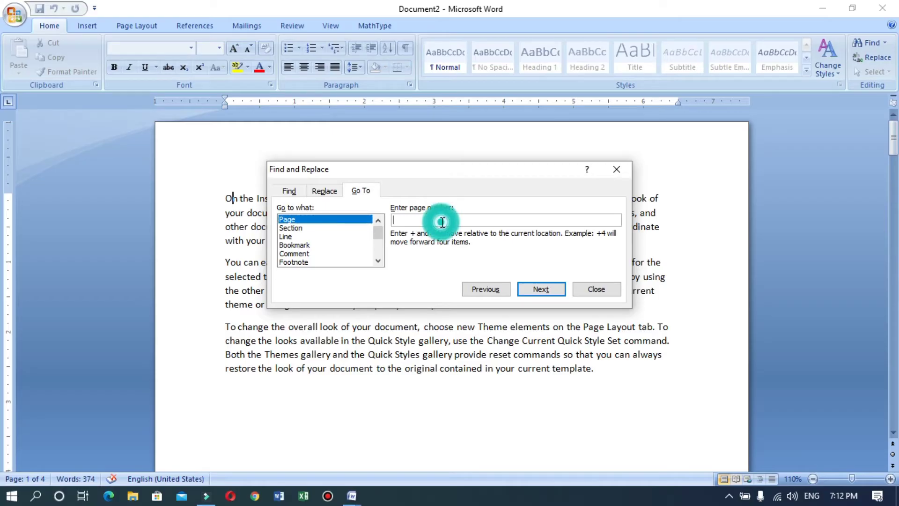
{"action": "type", "text": "3"}
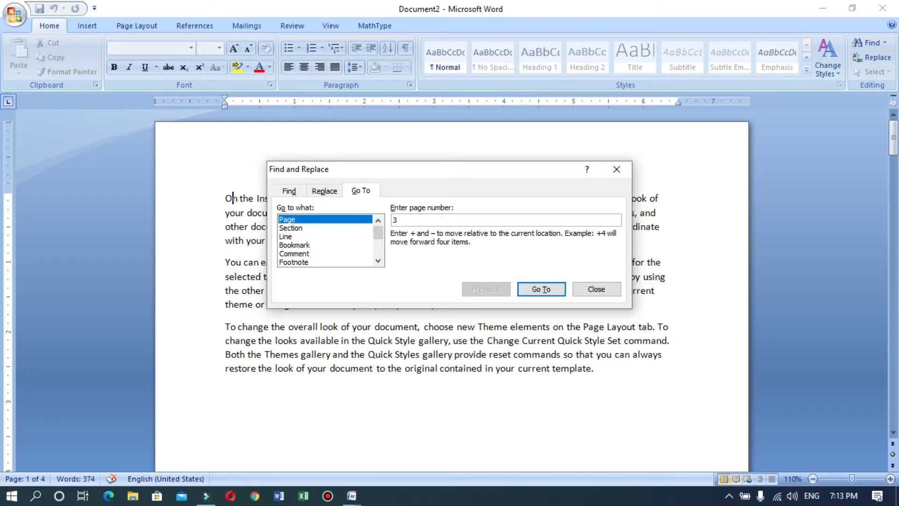
{"action": "left_click", "coordinate": [541, 290]}
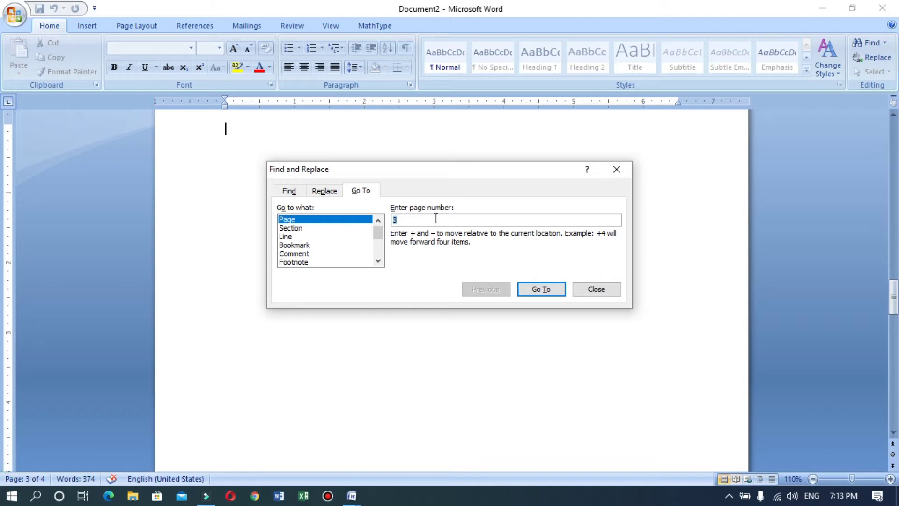
Step: Go back to page 1 of the document and close the Go To dialog
{"action": "type", "text": "1"}
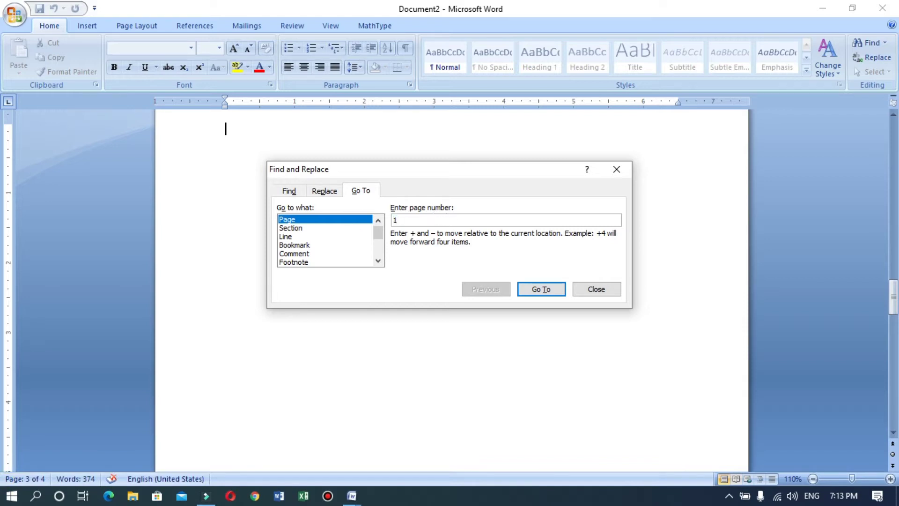
{"action": "left_click", "coordinate": [545, 294]}
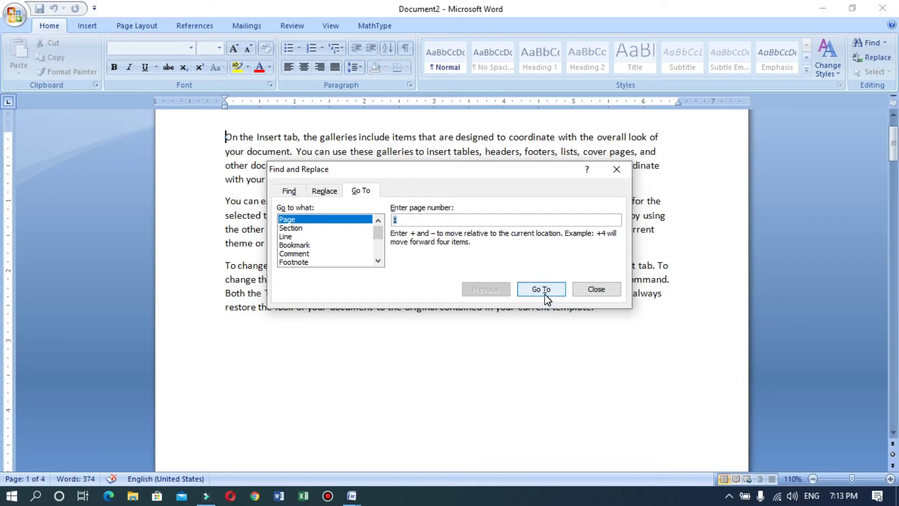
{"action": "left_click", "coordinate": [594, 290]}
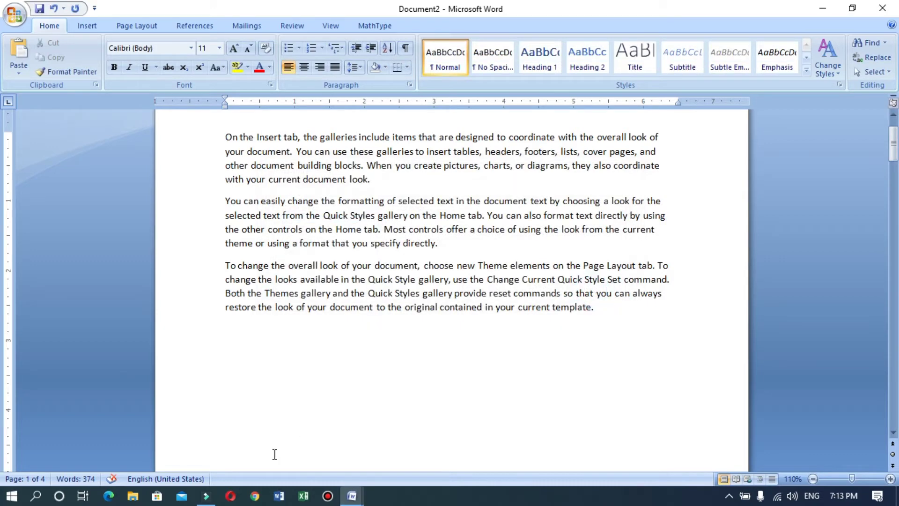
Step: Switch to the BASIC SHORT CUT KEYS4 document and select the "CTRL+ H" entry, item 23
{"action": "mouse_move", "coordinate": [352, 496]}
{"action": "left_click", "coordinate": [281, 433]}
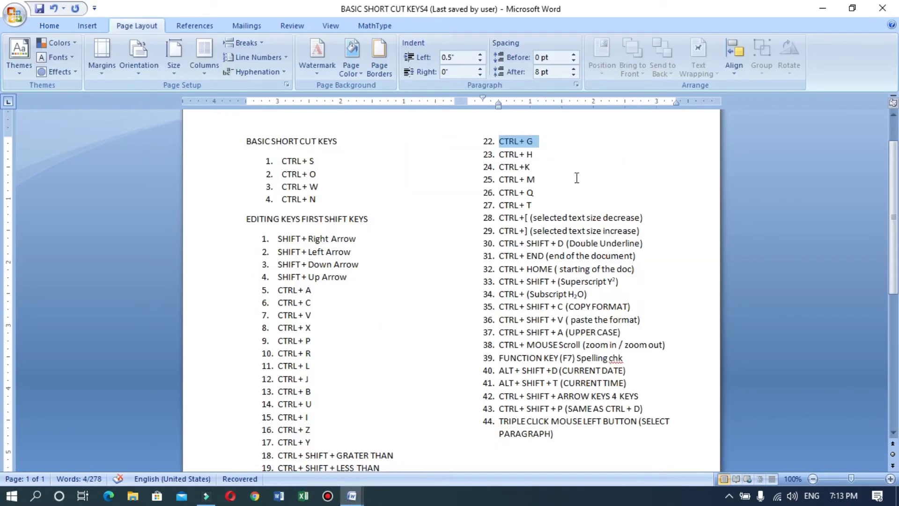
{"action": "triple_click", "coordinate": [535, 155]}
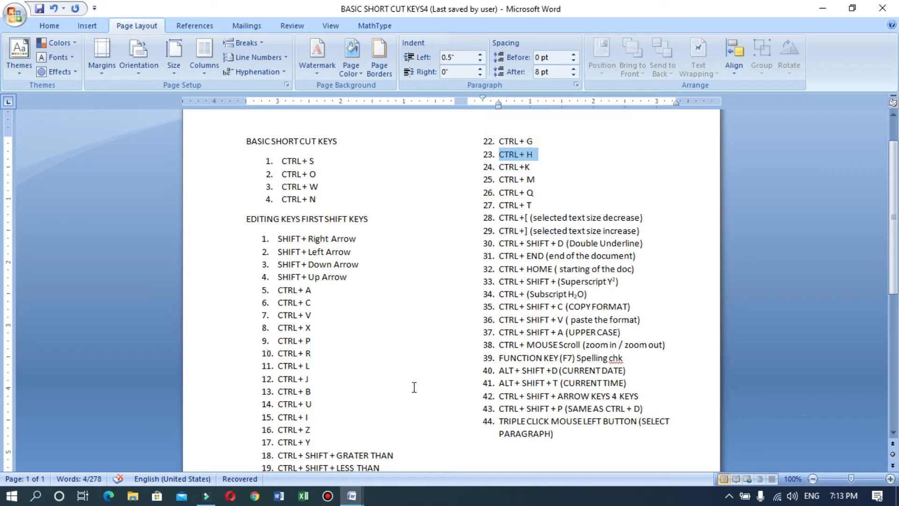
Step: Return to Document2, open the Replace dialog and move it down to uncover the first paragraph
{"action": "mouse_move", "coordinate": [352, 496]}
{"action": "left_click", "coordinate": [382, 454]}
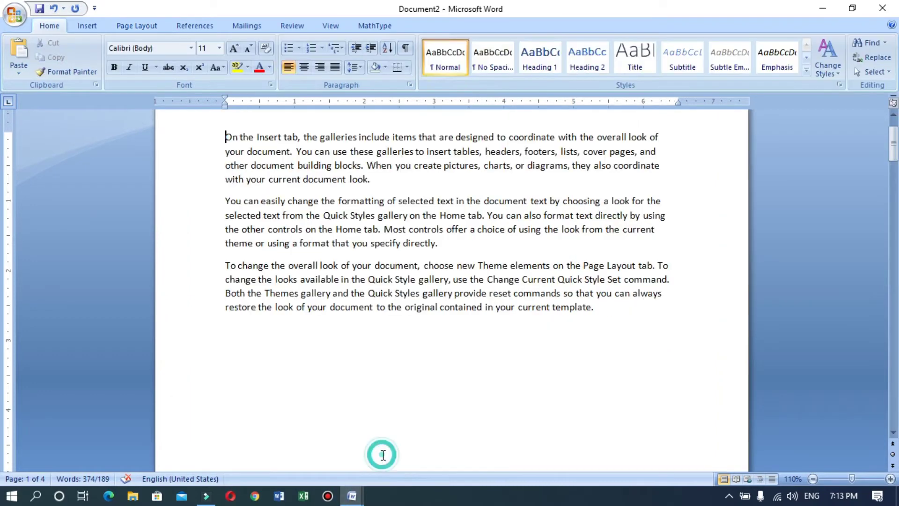
{"action": "key", "text": "ctrl+h"}
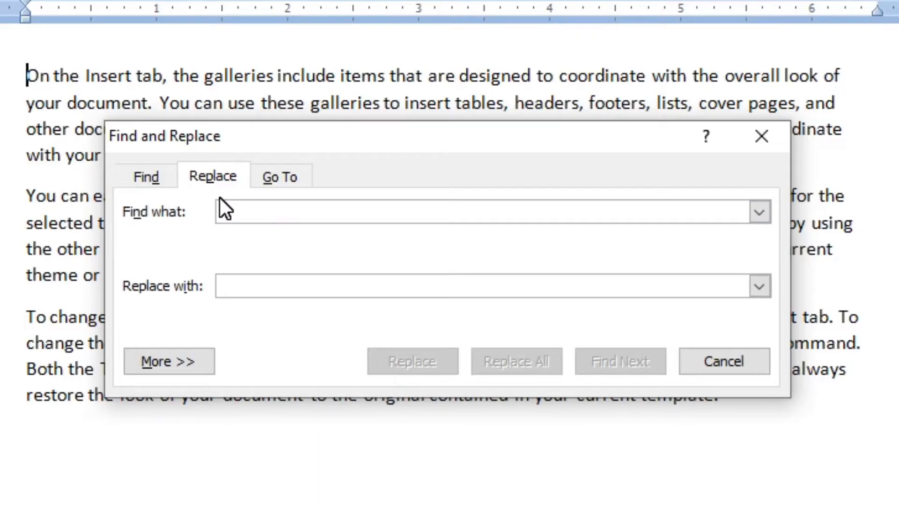
{"action": "left_click_drag", "start_coordinate": [337, 135], "coordinate": [322, 227]}
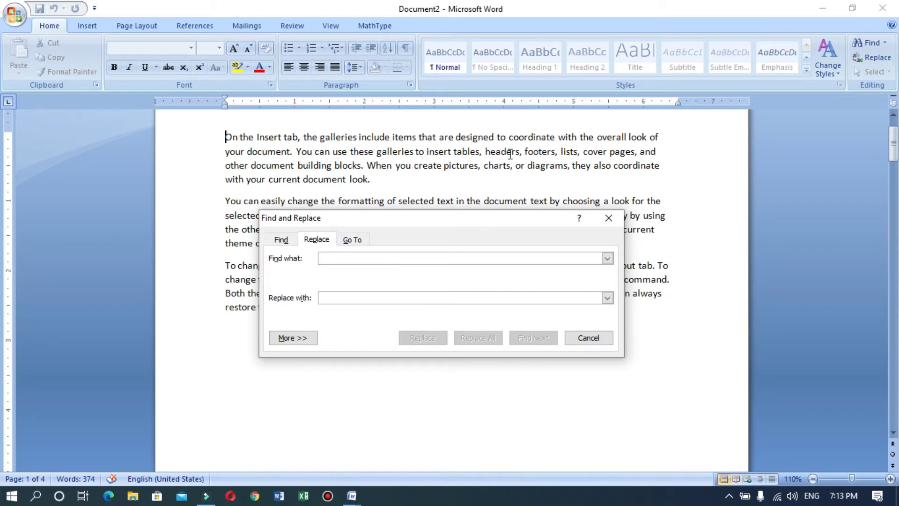
{"action": "left_click", "coordinate": [354, 241]}
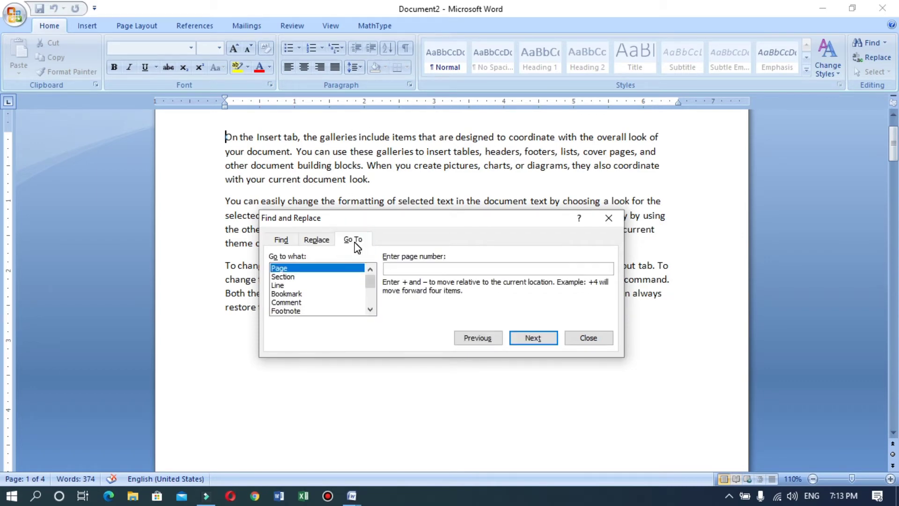
{"action": "left_click", "coordinate": [316, 239]}
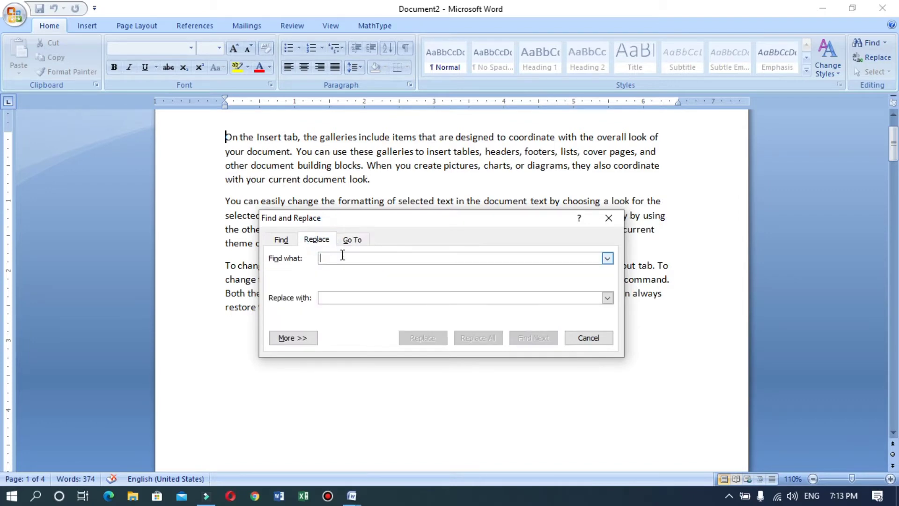
Step: Enter "the" as the text to find and "one" as its replacement
{"action": "type", "text": "the"}
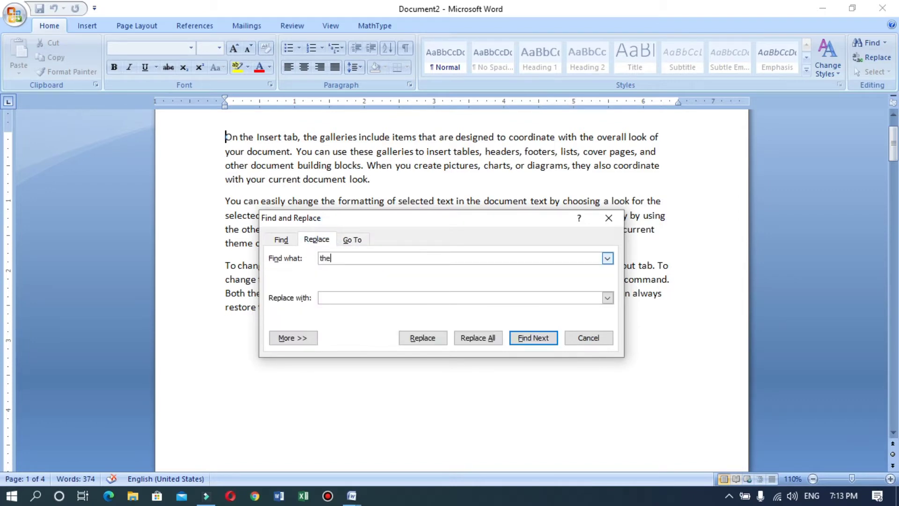
{"action": "left_click", "coordinate": [348, 298]}
{"action": "type", "text": "one"}
Step: Find the first "the" in the opening paragraph and replace the first two occurrences individually with "one"
{"action": "left_click", "coordinate": [541, 339]}
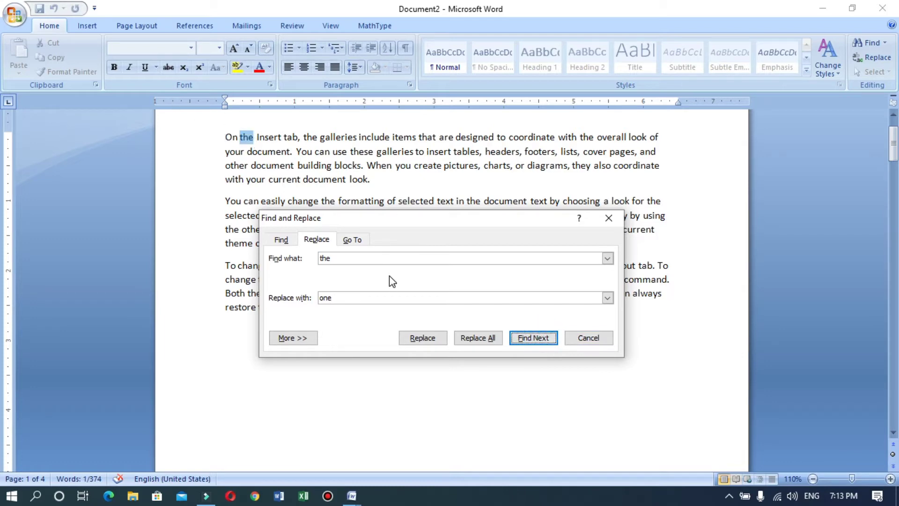
{"action": "left_click", "coordinate": [434, 340]}
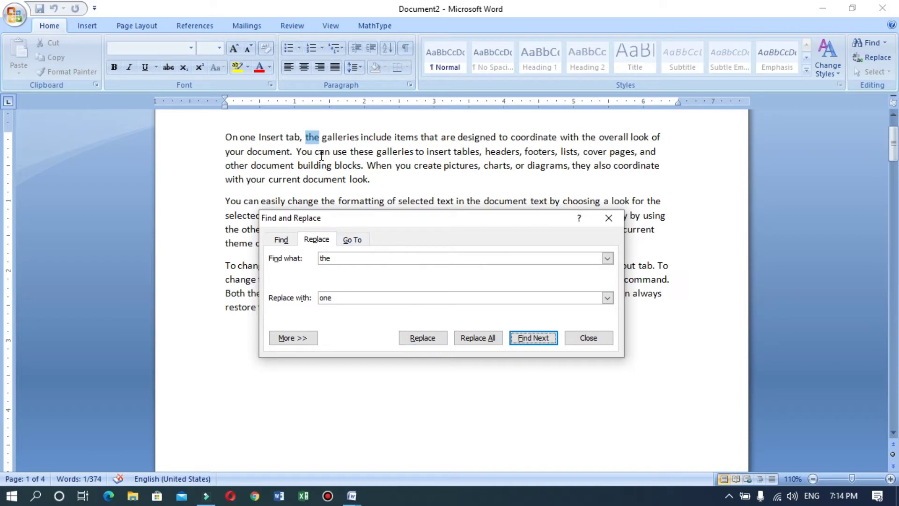
{"action": "left_click", "coordinate": [424, 340]}
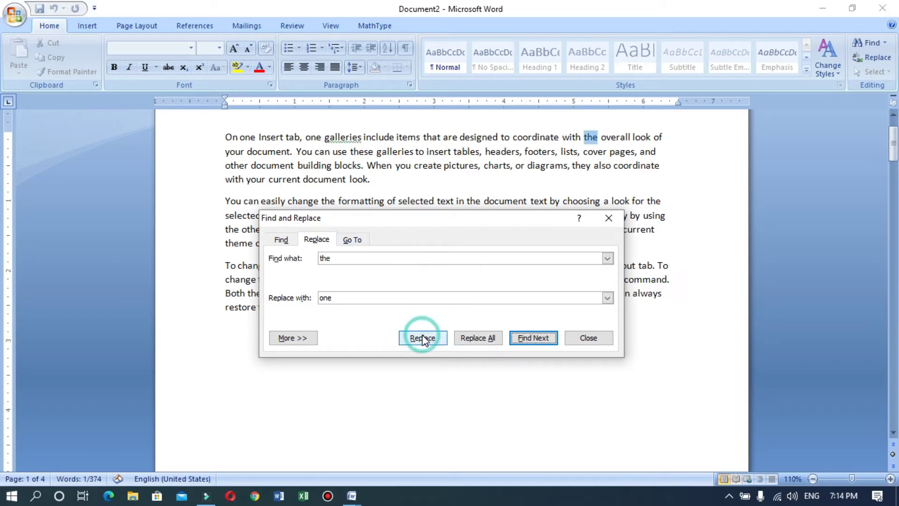
Step: Replace all remaining occurrences of "the" in the document with "one"
{"action": "left_click", "coordinate": [484, 341]}
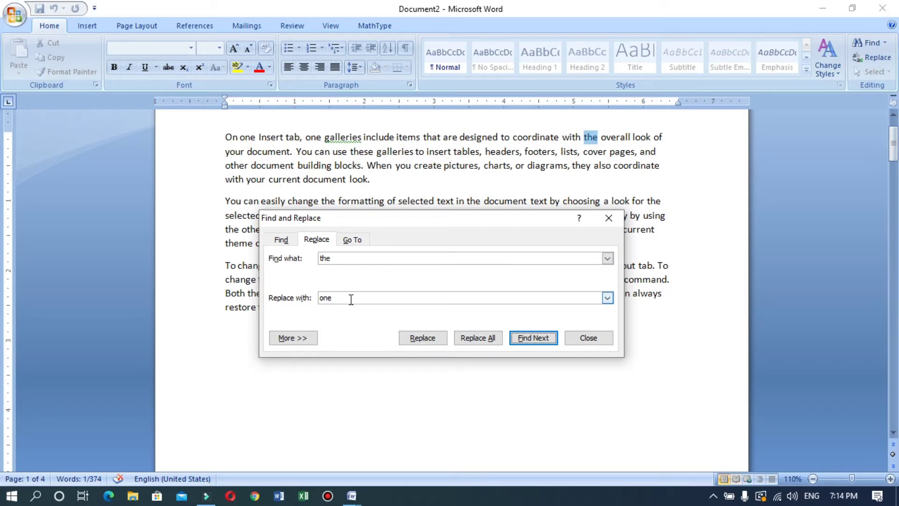
{"action": "left_click", "coordinate": [485, 340]}
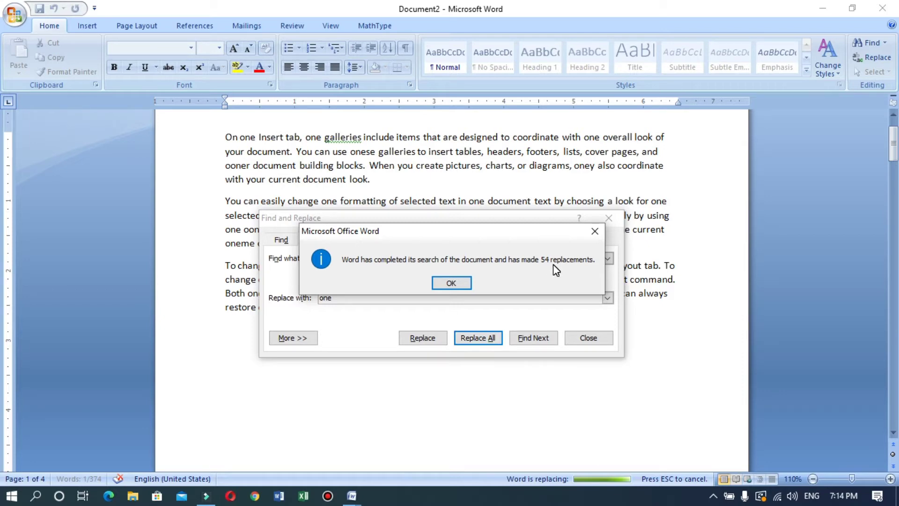
{"action": "left_click", "coordinate": [451, 283]}
Step: Replace every "one" in the document with "the" and close the Find and Replace dialog
{"action": "type", "text": "one"}
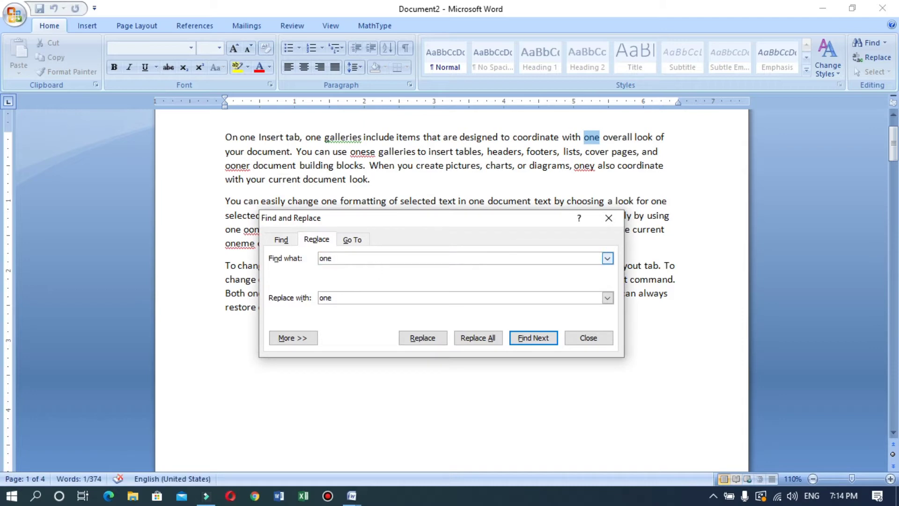
{"action": "key", "text": "Tab"}
{"action": "type", "text": "the"}
{"action": "left_click", "coordinate": [480, 339]}
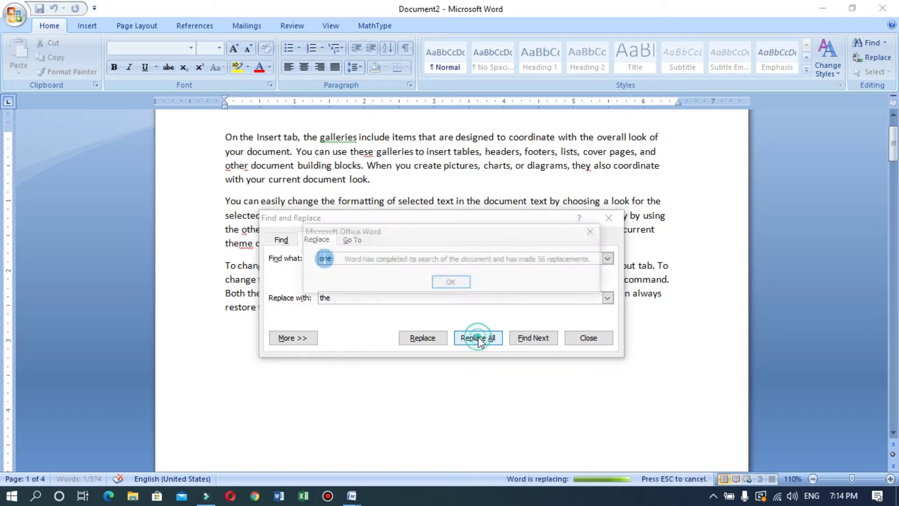
{"action": "left_click", "coordinate": [451, 282]}
{"action": "left_click", "coordinate": [577, 339]}
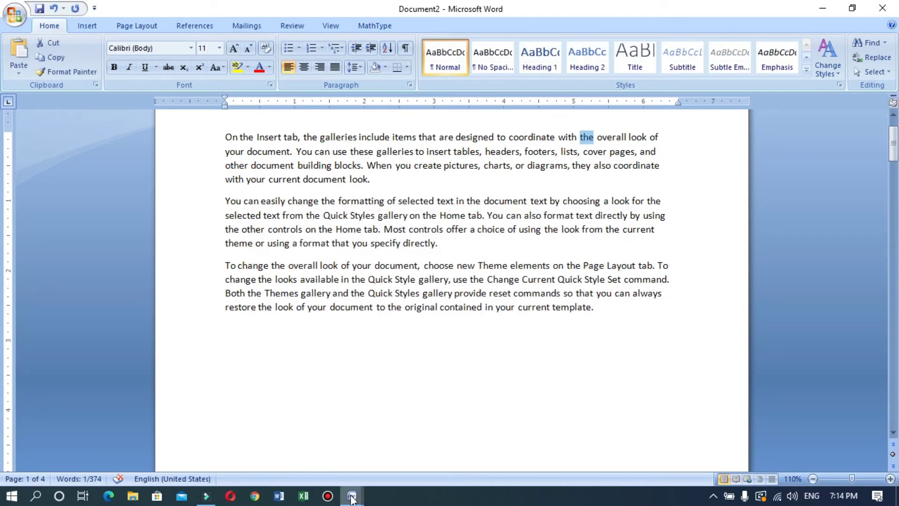
Step: Switch to the BASIC SHORT CUT KEYS4 document and select the CTRL+K entry in the shortcut list
{"action": "mouse_move", "coordinate": [351, 496]}
{"action": "left_click", "coordinate": [297, 458]}
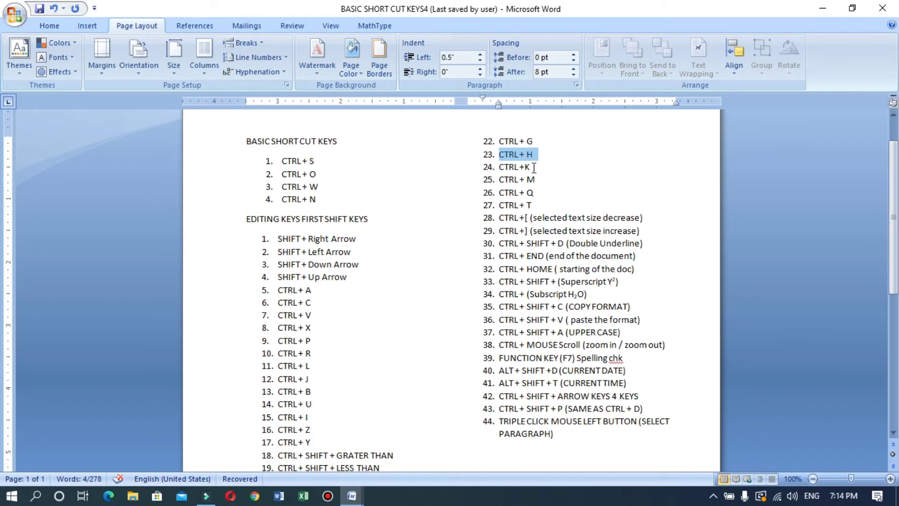
{"action": "left_click_drag", "start_coordinate": [534, 168], "coordinate": [503, 169]}
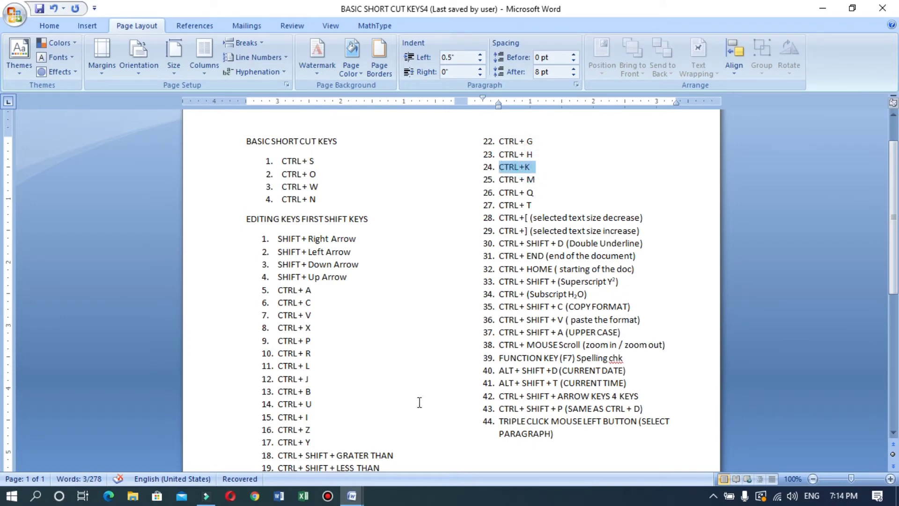
Step: Return to Document2, open the Insert Hyperlink dialog before "Insert" in the first paragraph, and dismiss it without adding a link
{"action": "mouse_move", "coordinate": [356, 501]}
{"action": "left_click", "coordinate": [399, 450]}
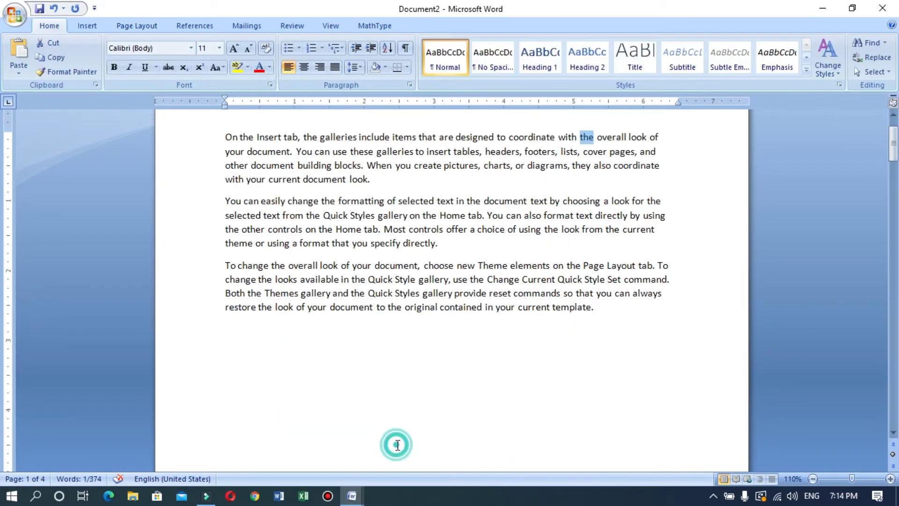
{"action": "left_click", "coordinate": [257, 136]}
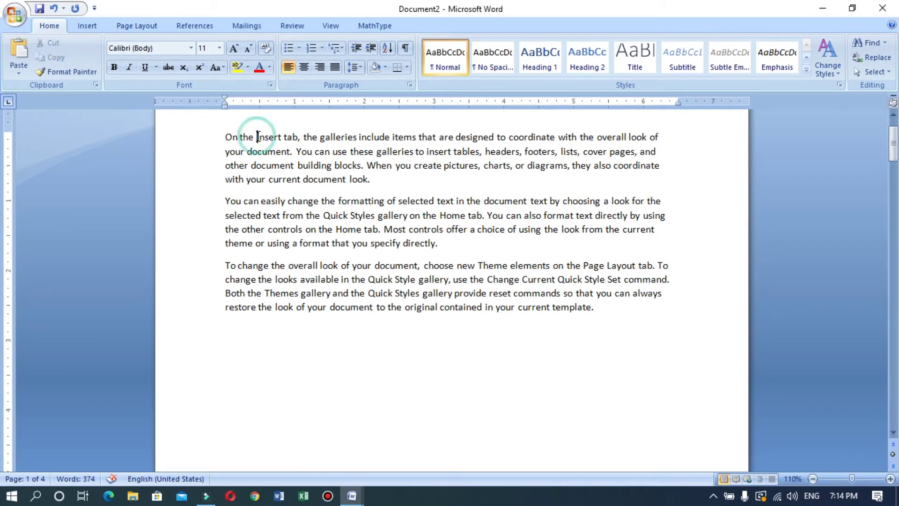
{"action": "left_click", "coordinate": [257, 136]}
{"action": "key", "text": "ctrl+k"}
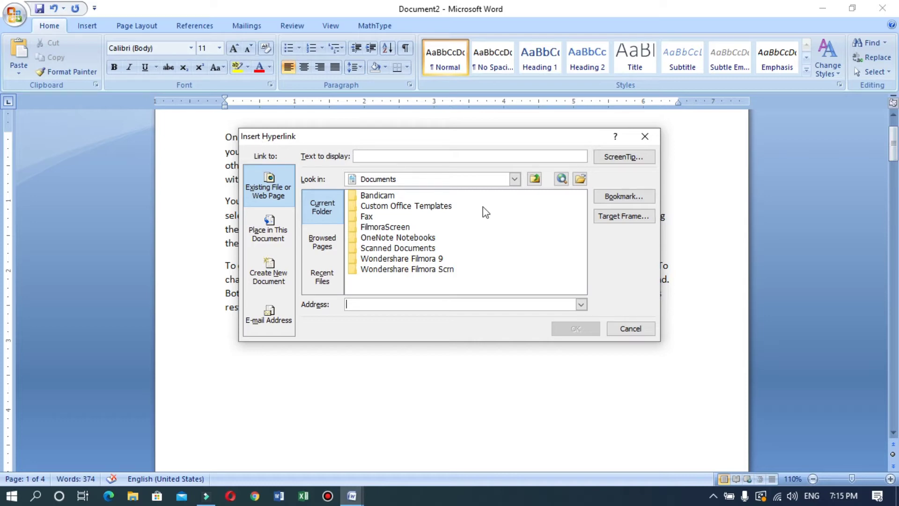
{"action": "left_click", "coordinate": [629, 329]}
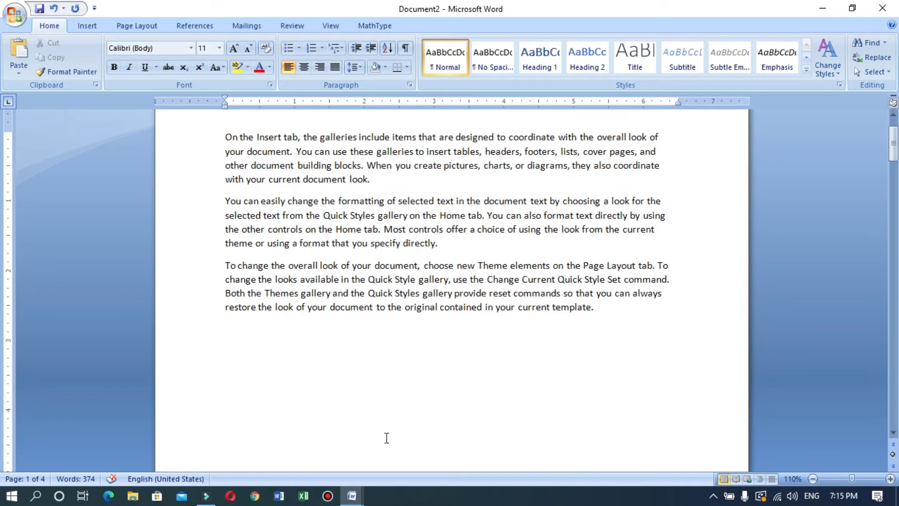
Step: Switch to the BASIC SHORT CUT KEYS4 document and select the CTRL+ M entry in the shortcut list
{"action": "mouse_move", "coordinate": [345, 499]}
{"action": "left_click", "coordinate": [288, 454]}
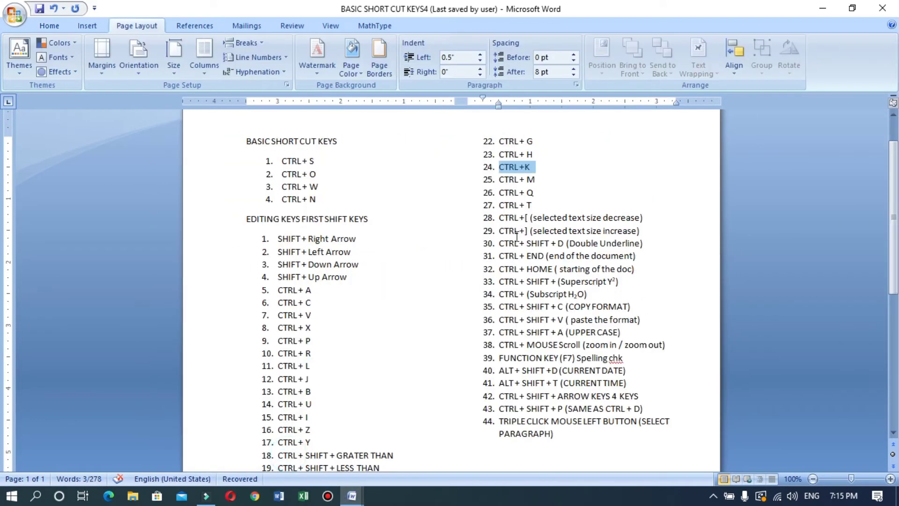
{"action": "left_click_drag", "start_coordinate": [543, 181], "coordinate": [500, 181]}
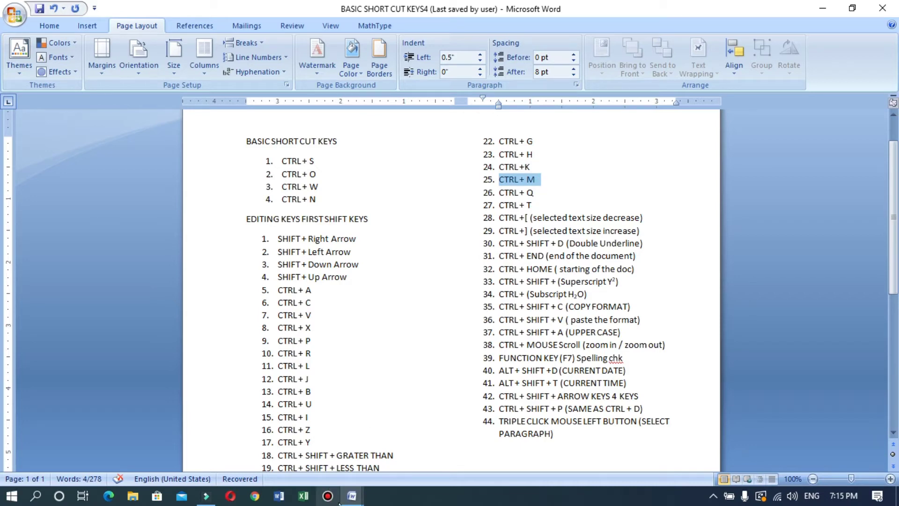
Step: Return to Document2 and indent the whole second paragraph by two levels, to 1 inch
{"action": "mouse_move", "coordinate": [339, 501]}
{"action": "left_click", "coordinate": [401, 445]}
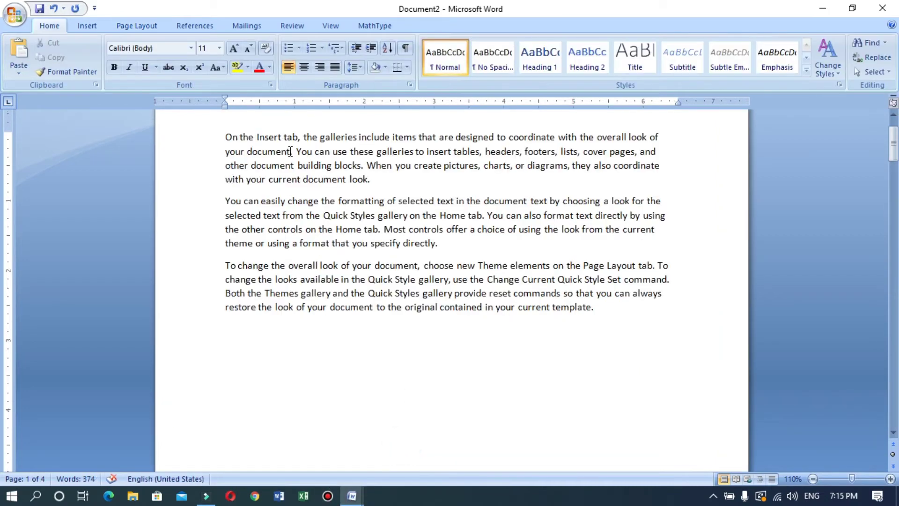
{"action": "left_click_drag", "start_coordinate": [273, 217], "coordinate": [261, 200]}
{"action": "left_click", "coordinate": [277, 217]}
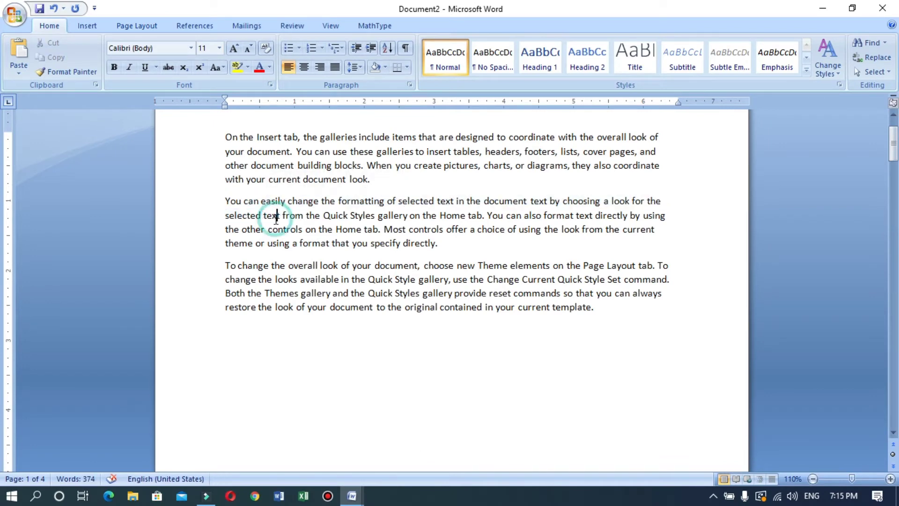
{"action": "key", "text": "ctrl+m"}
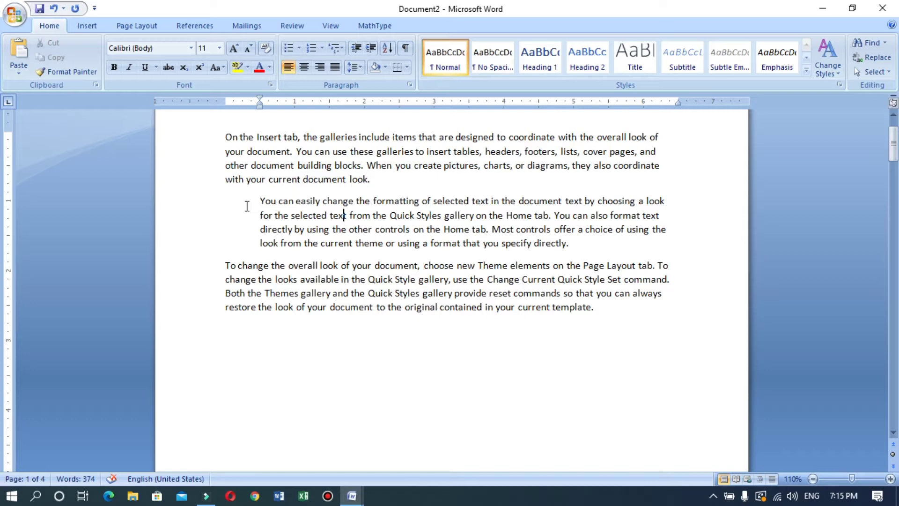
{"action": "key", "text": "ctrl+m"}
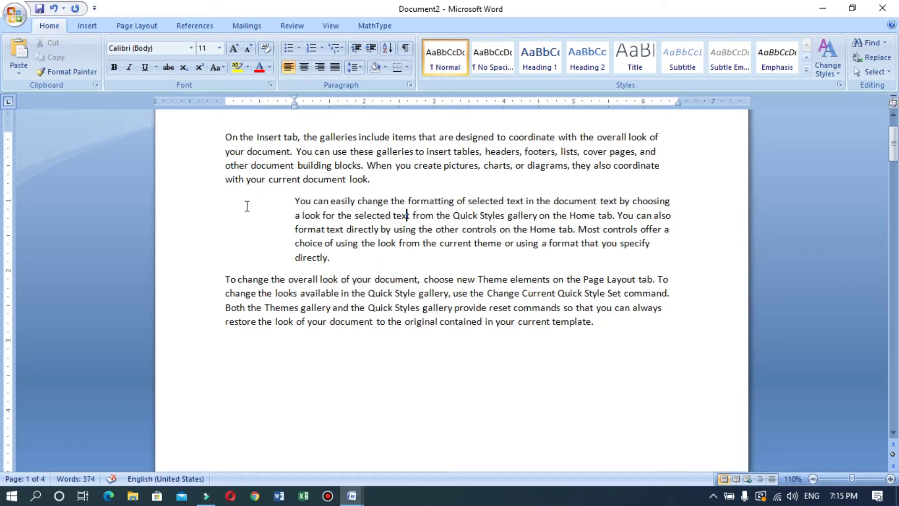
Step: Split the third paragraph inside the word "looks" and start a numbered list on the line below the text
{"action": "left_click", "coordinate": [288, 294]}
{"action": "key", "text": "Return"}
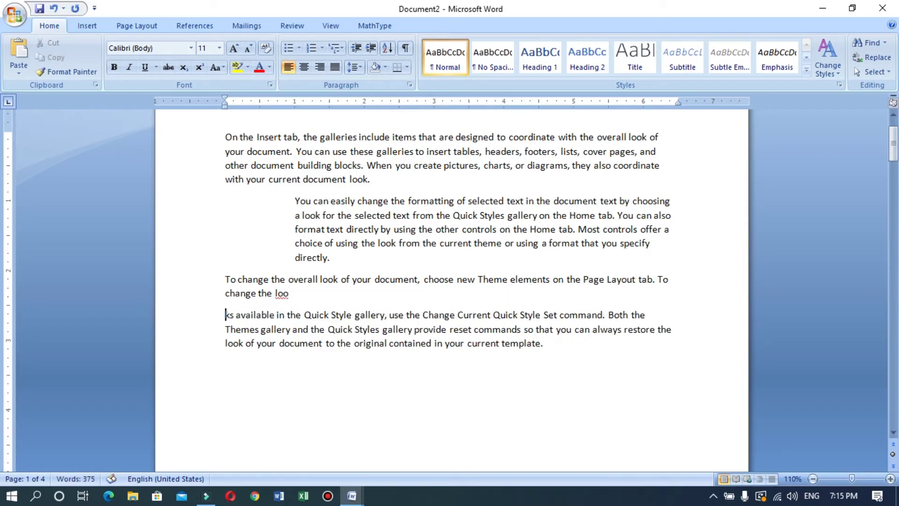
{"action": "key", "text": "Down"}
{"action": "key", "text": "Down"}
{"action": "key", "text": "Down"}
{"action": "type", "text": "1.mjjk"}
{"action": "key", "text": "BackSpace"}
{"action": "key", "text": "BackSpace"}
{"action": "key", "text": "BackSpace"}
{"action": "key", "text": "BackSpace"}
{"action": "key", "text": "BackSpace"}
{"action": "type", "text": "."}
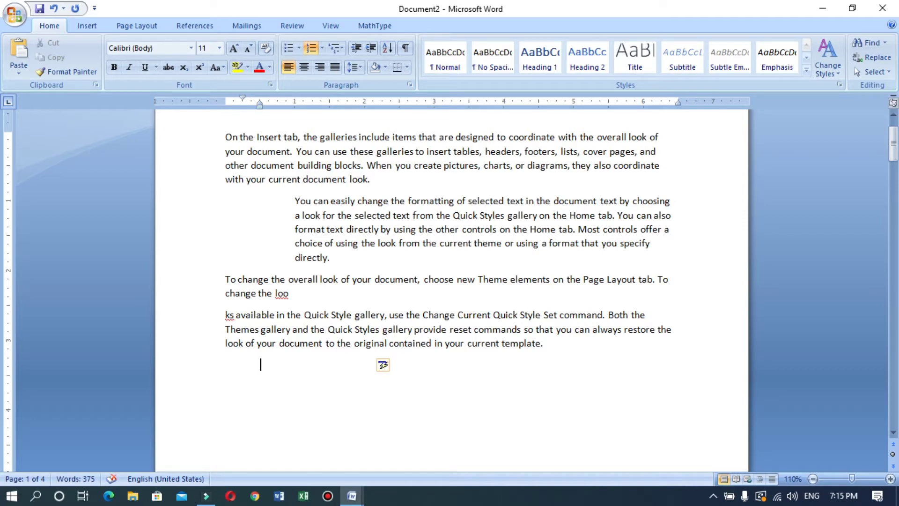
Step: Indent the numbered item by several levels, enter "jkdfj" as its text, and indent it two more levels
{"action": "key", "text": "Tab"}
{"action": "key", "text": "Tab"}
{"action": "key", "text": "Tab"}
{"action": "type", "text": "jkdfj"}
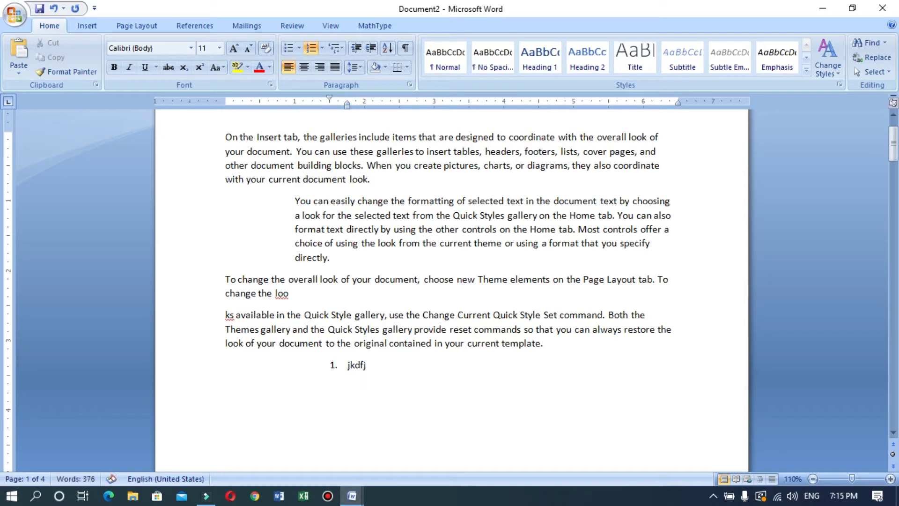
{"action": "key", "text": "ctrl+m"}
{"action": "key", "text": "ctrl+m"}
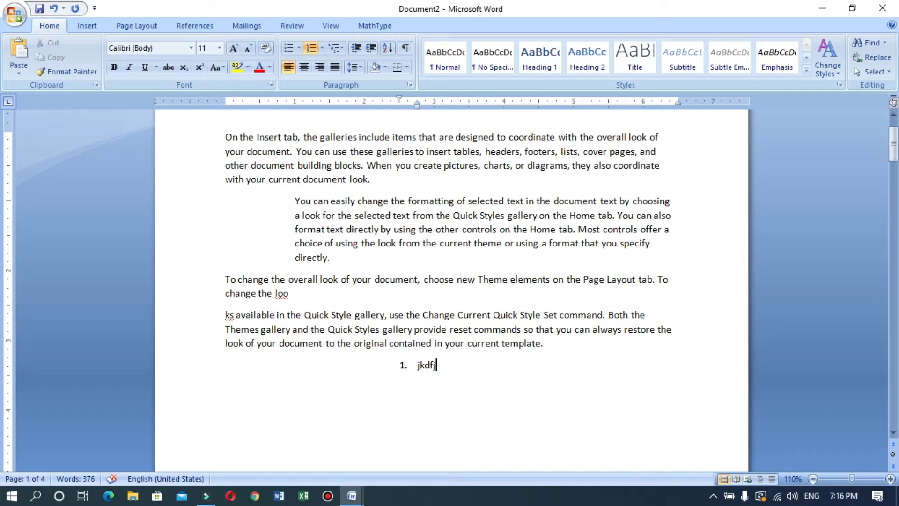
Step: Check the CTRL+ Q entry in the BASIC SHORT CUT KEYS4 list and return to Document2
{"action": "left_click", "coordinate": [352, 495]}
{"action": "left_click", "coordinate": [300, 445]}
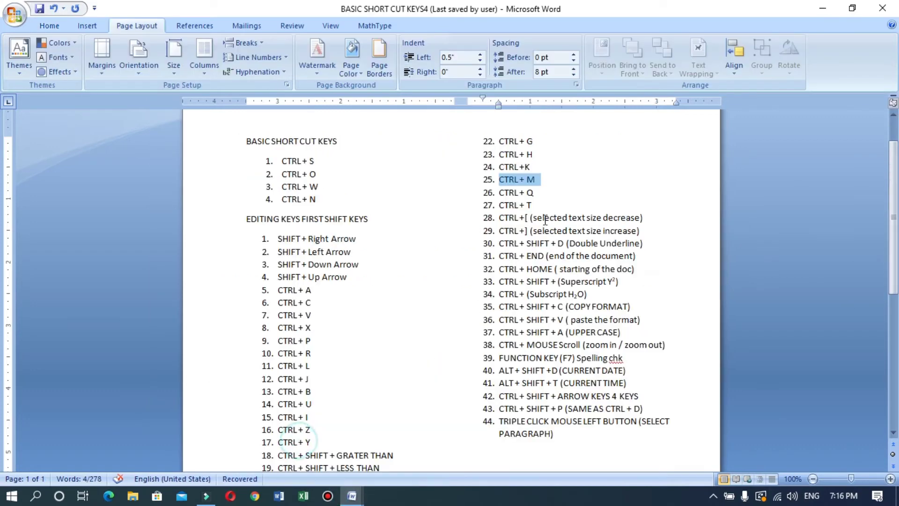
{"action": "left_click", "coordinate": [356, 497]}
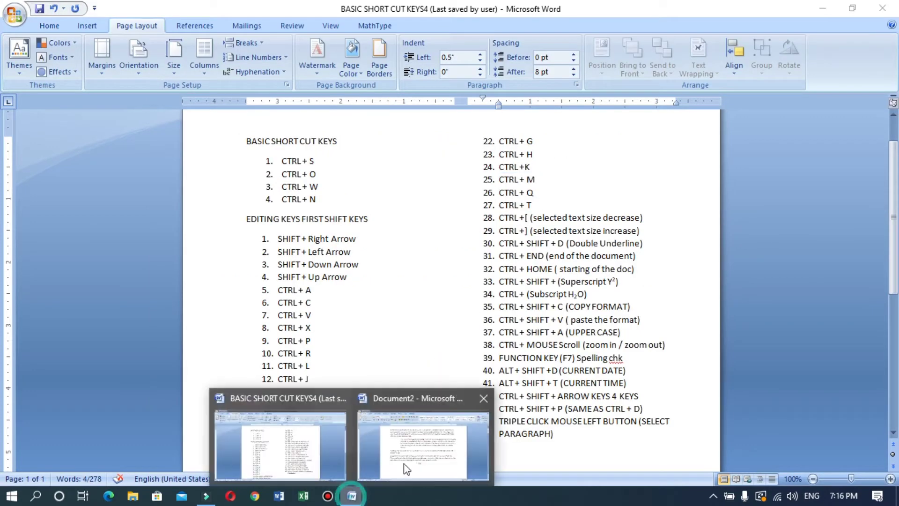
{"action": "left_click", "coordinate": [403, 463]}
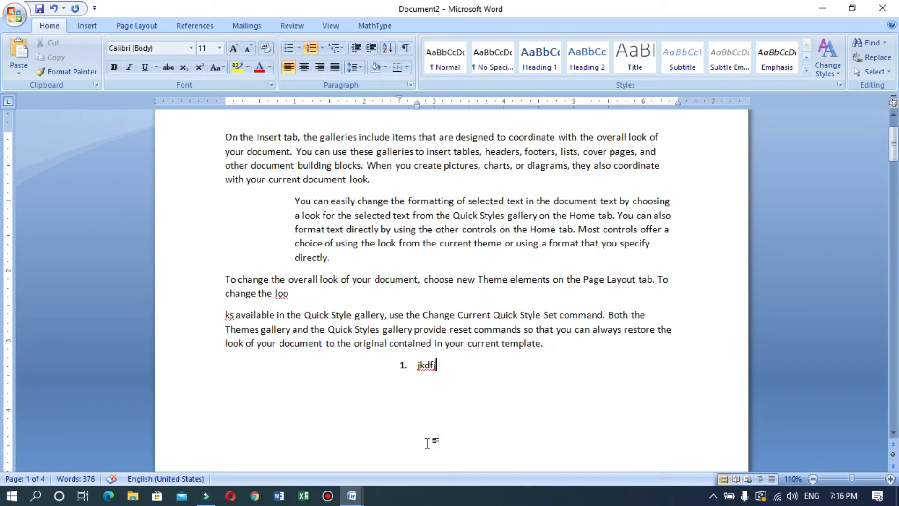
Step: Reset the paragraph formatting of the "jkdfj" line and of the indented second paragraph
{"action": "key", "text": "ctrl+q"}
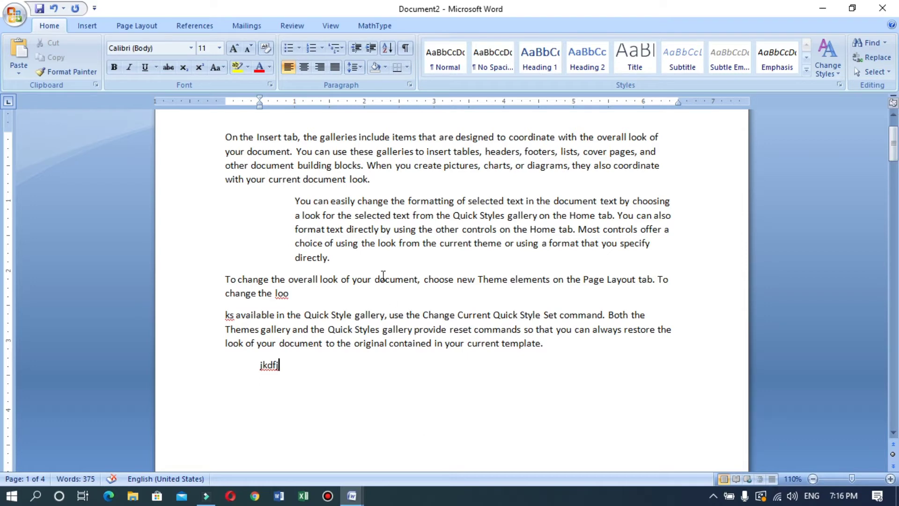
{"action": "left_click", "coordinate": [343, 219]}
{"action": "key", "text": "ctrl+q"}
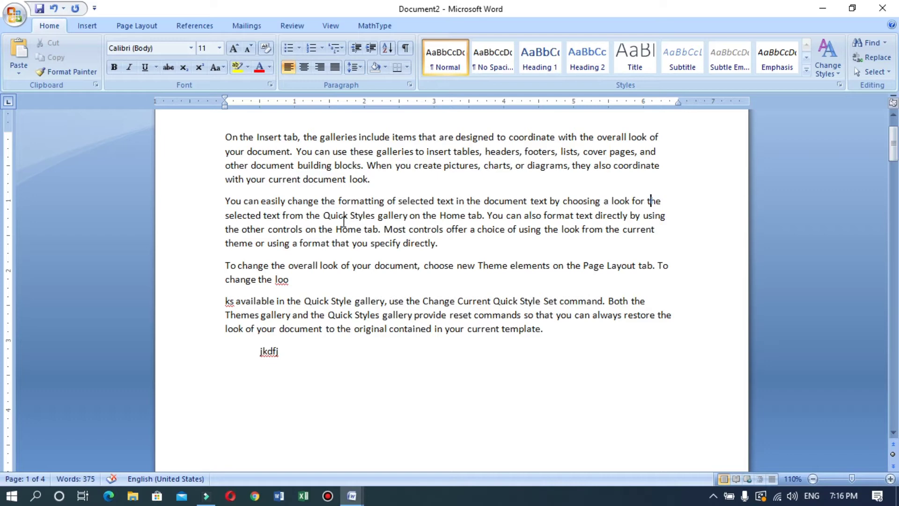
Step: Switch to the BASIC SHORT CUT KEYS4 document and select the CTRL+ T entry in the shortcut list
{"action": "mouse_move", "coordinate": [352, 495]}
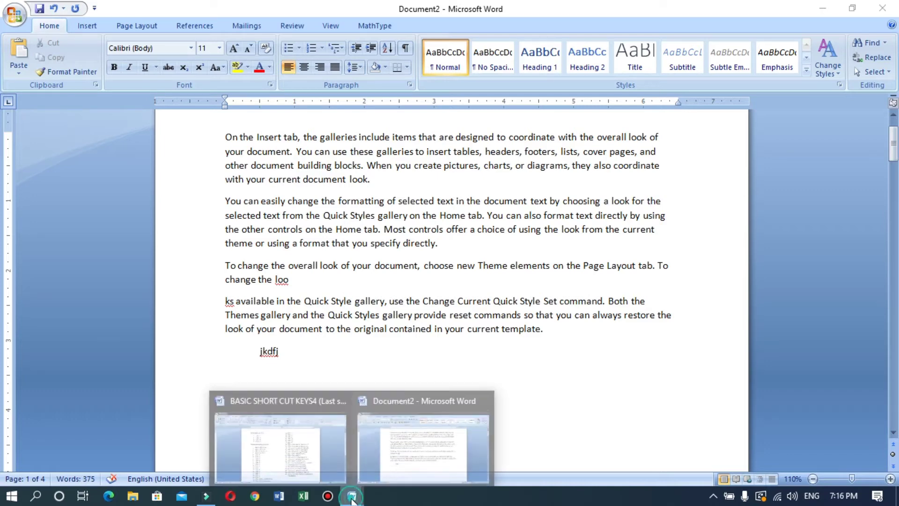
{"action": "left_click", "coordinate": [307, 451]}
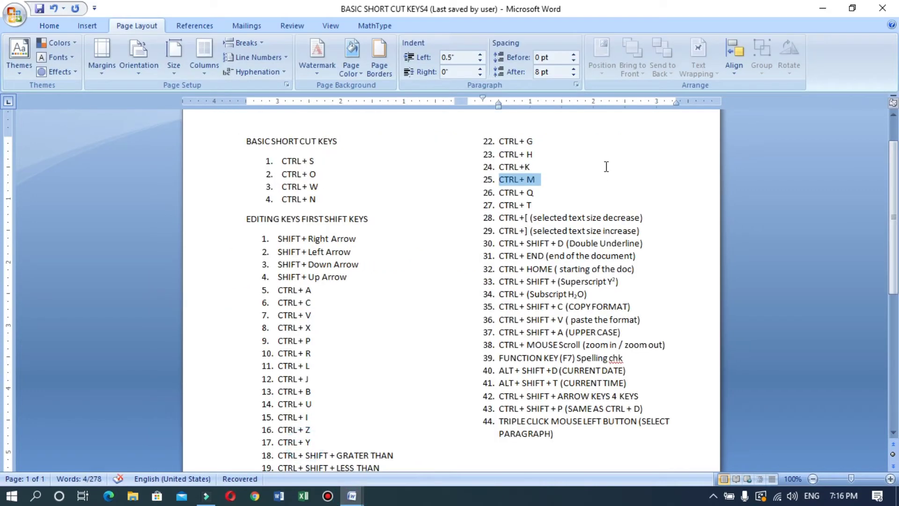
{"action": "triple_click", "coordinate": [534, 207]}
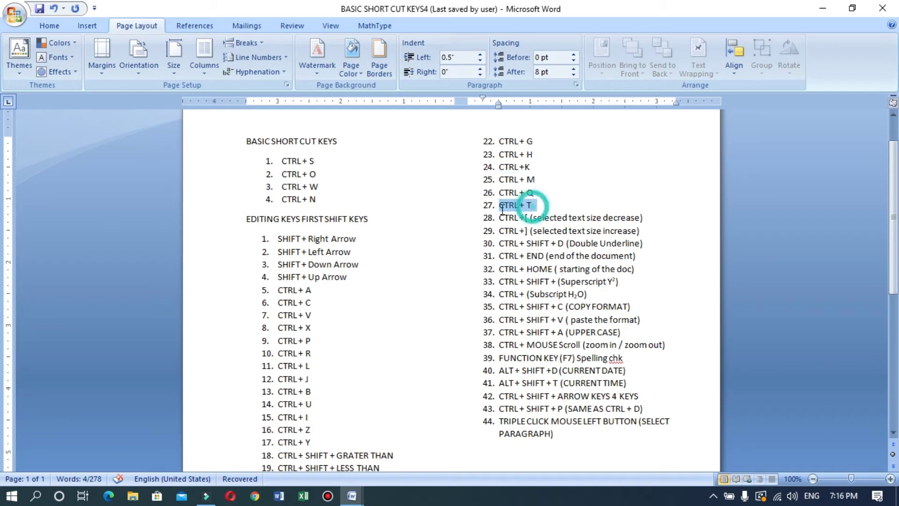
Step: Return to Document2 and apply a one-level hanging indent of 0.5 inch to the second paragraph
{"action": "left_click", "coordinate": [355, 497]}
{"action": "left_click", "coordinate": [374, 428]}
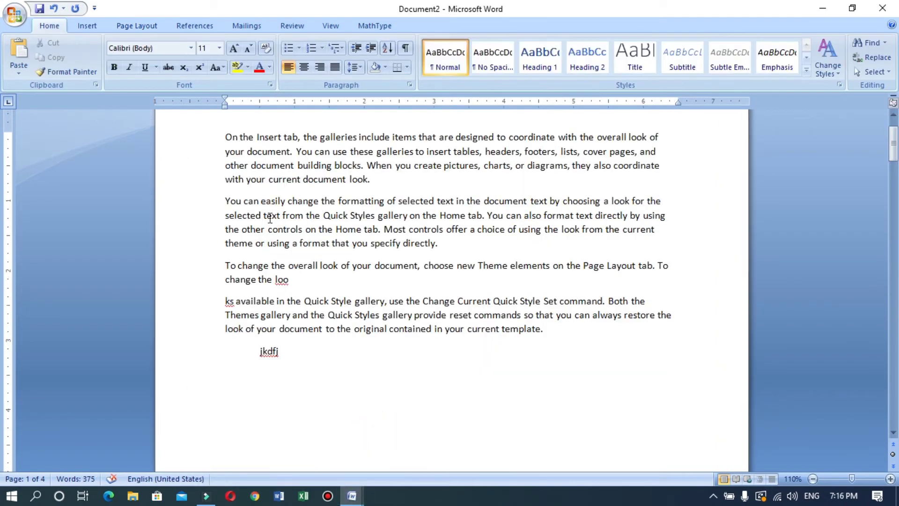
{"action": "left_click", "coordinate": [268, 217]}
{"action": "key", "text": "ctrl+t"}
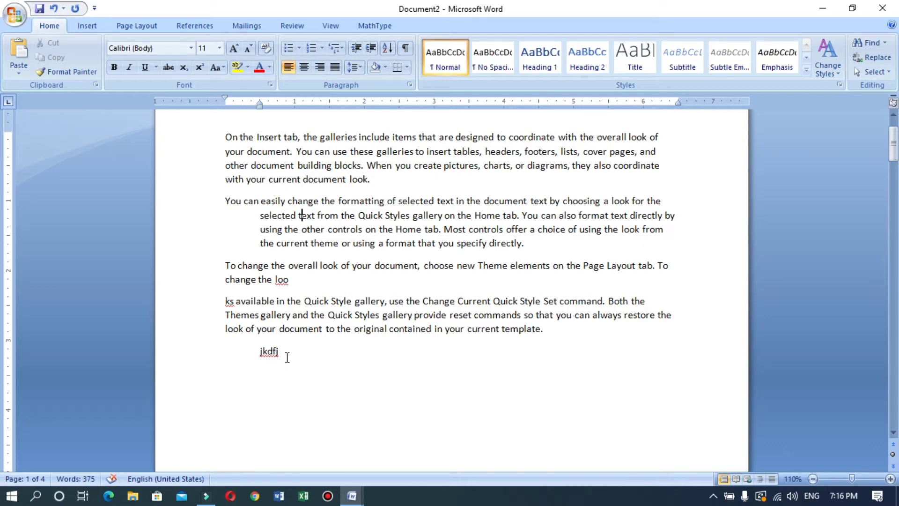
Step: Delete the "jkdfj" text below the last paragraph and remove that line's indent
{"action": "left_click", "coordinate": [285, 354]}
{"action": "key", "text": "BackSpace"}
{"action": "key", "text": "BackSpace"}
{"action": "key", "text": "BackSpace"}
{"action": "key", "text": "BackSpace"}
{"action": "key", "text": "BackSpace"}
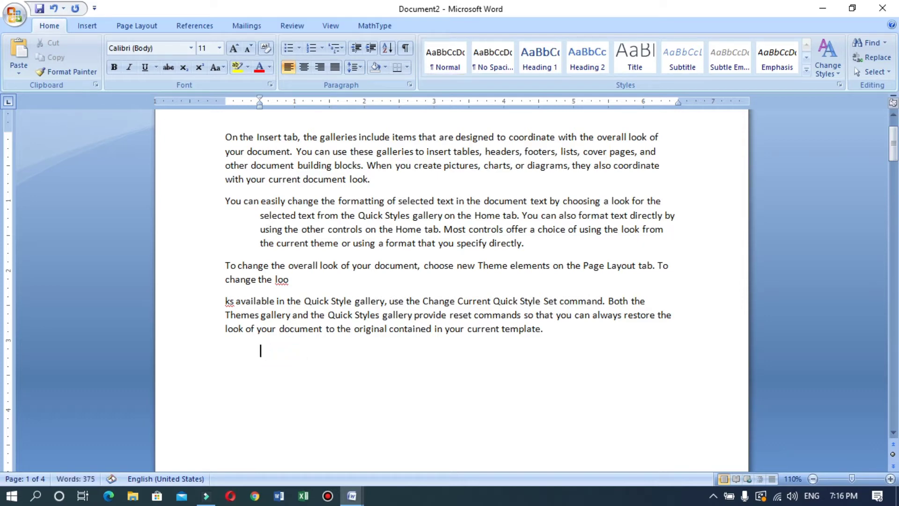
{"action": "key", "text": "BackSpace"}
{"action": "type", "text": "1"}
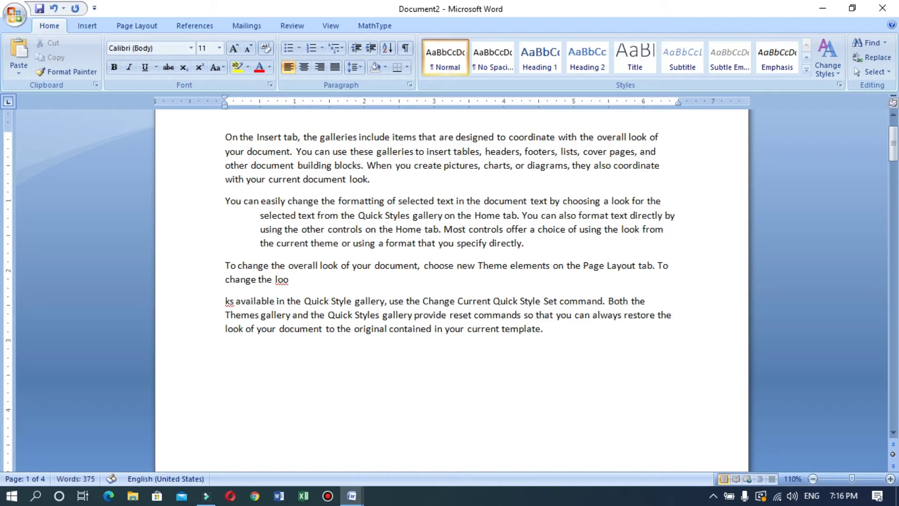
{"action": "type", "text": "."}
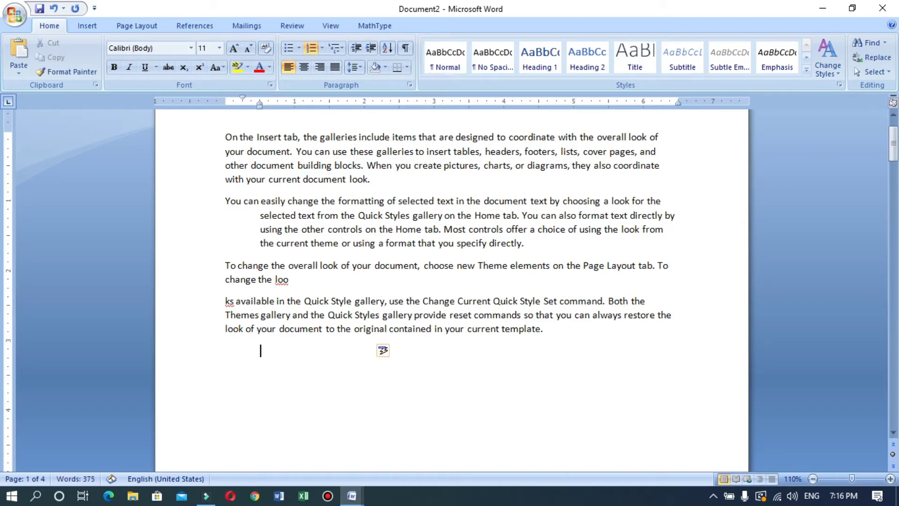
{"action": "key", "text": "BackSpace"}
Step: Create a new blank document and start a numbered list with "india" as item 1
{"action": "key", "text": "ctrl+n"}
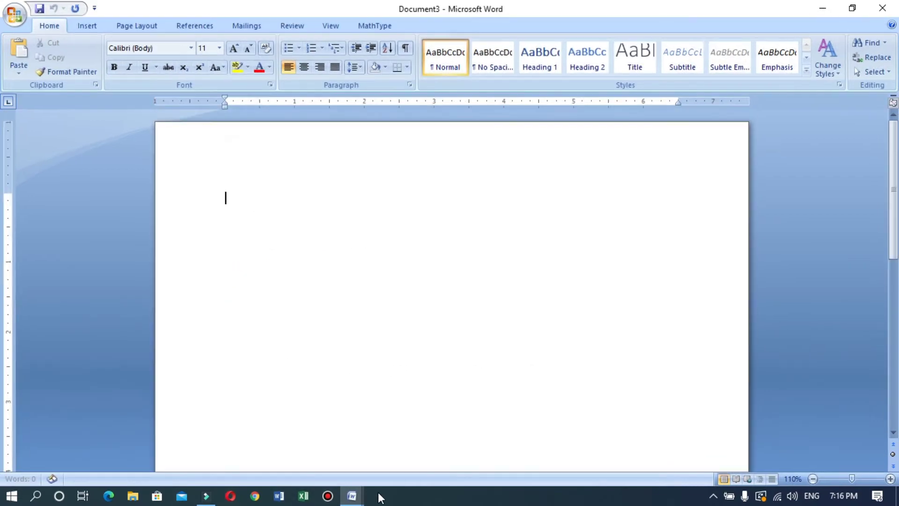
{"action": "type", "text": "1."}
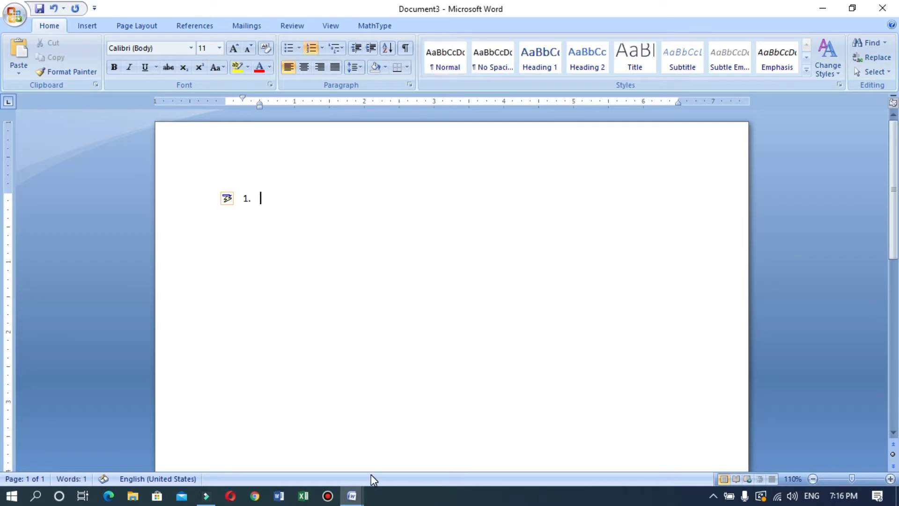
{"action": "type", "text": " india"}
Step: Increase the hanging indent of the "india" list item by three levels, to 2 inches
{"action": "key", "text": "ctrl+t"}
{"action": "key", "text": "ctrl+t"}
{"action": "key", "text": "ctrl+t"}
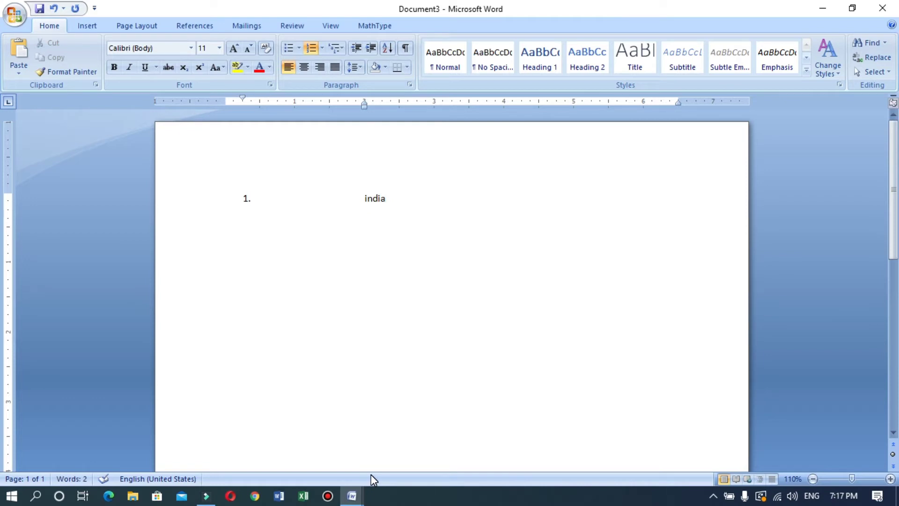
Step: Increase the left indent of the "india" list item by three levels
{"action": "key", "text": "ctrl+m"}
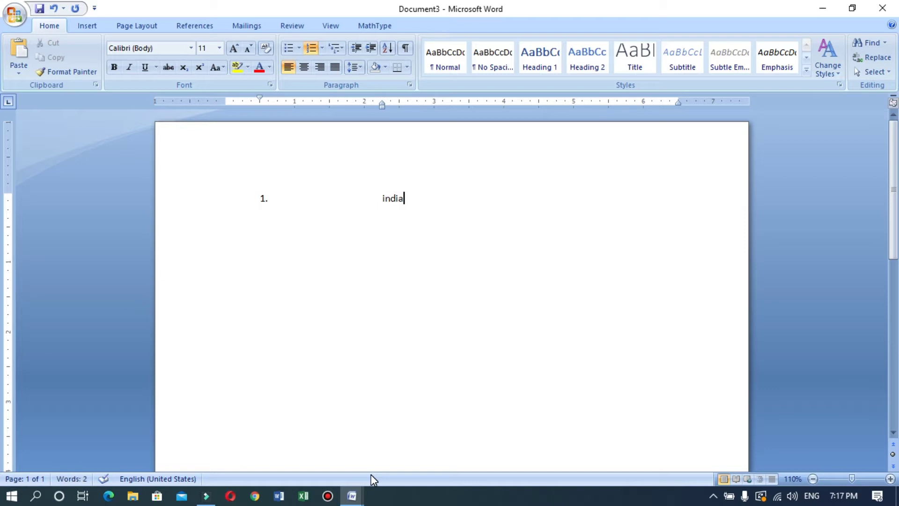
{"action": "key", "text": "ctrl+m"}
{"action": "key", "text": "ctrl+m"}
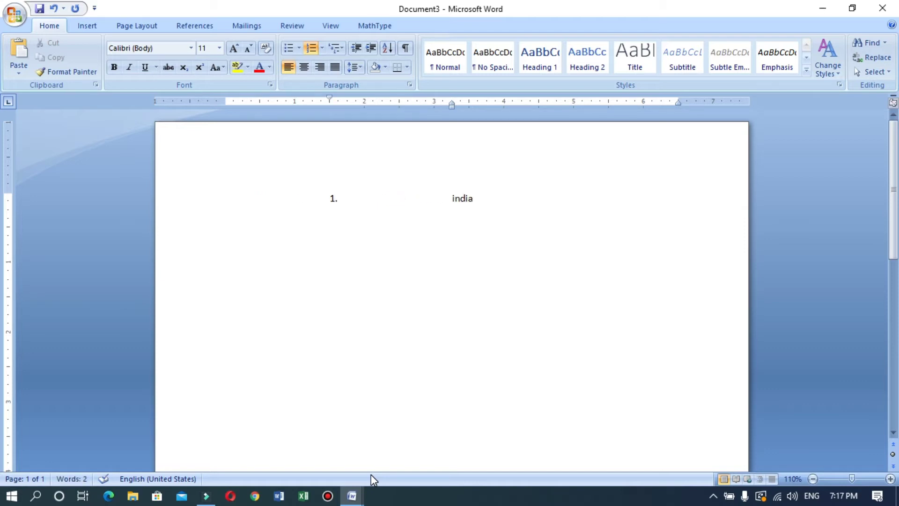
Step: Increase the hanging indent of the "india" item by two levels, and reset the item's paragraph formatting, including its numbering
{"action": "key", "text": "ctrl+t"}
{"action": "key", "text": "ctrl+t"}
{"action": "key", "text": "ctrl+q"}
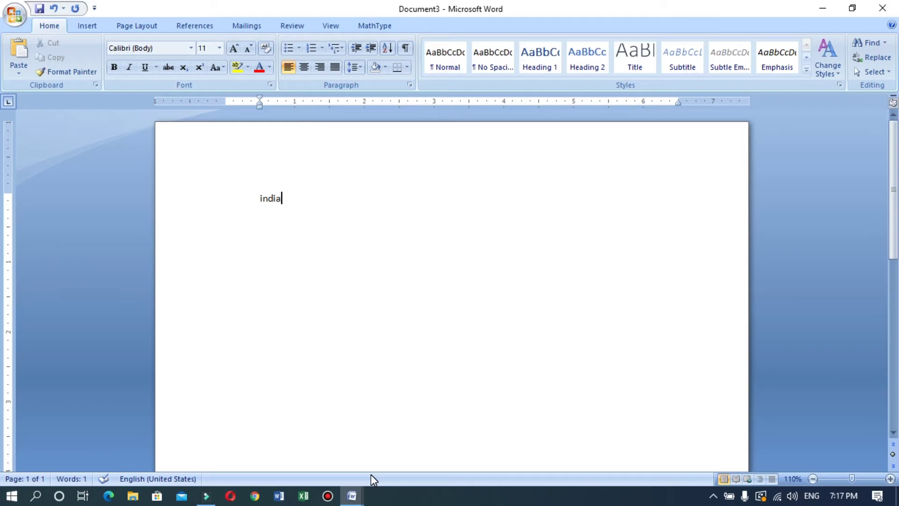
Step: Switch to the BASIC SHORT CUT KEYS4 document and examine the text-size shortcuts in items 28 and 29 against items 18 and 19
{"action": "mouse_move", "coordinate": [357, 499]}
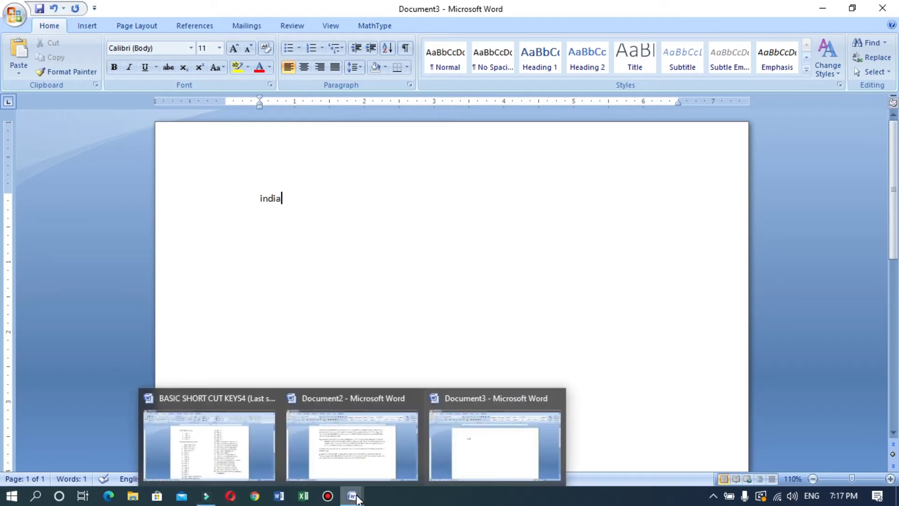
{"action": "left_click", "coordinate": [241, 434]}
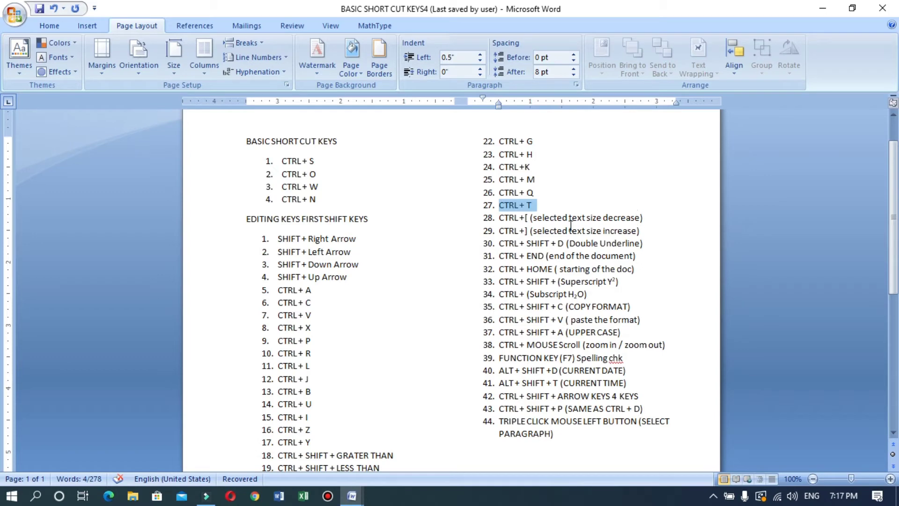
{"action": "left_click", "coordinate": [528, 218]}
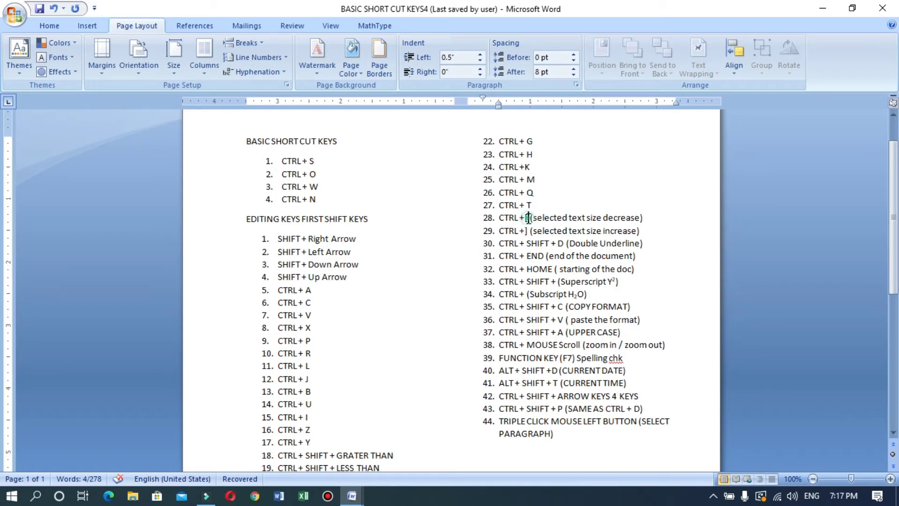
{"action": "left_click_drag", "start_coordinate": [529, 218], "coordinate": [519, 218]}
{"action": "left_click", "coordinate": [534, 229]}
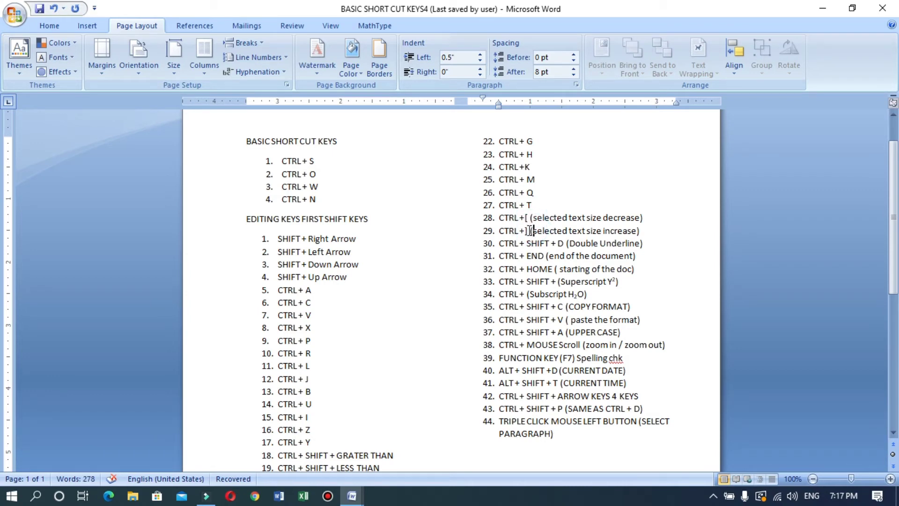
{"action": "left_click", "coordinate": [499, 218]}
{"action": "left_click_drag", "start_coordinate": [500, 217], "coordinate": [646, 218]}
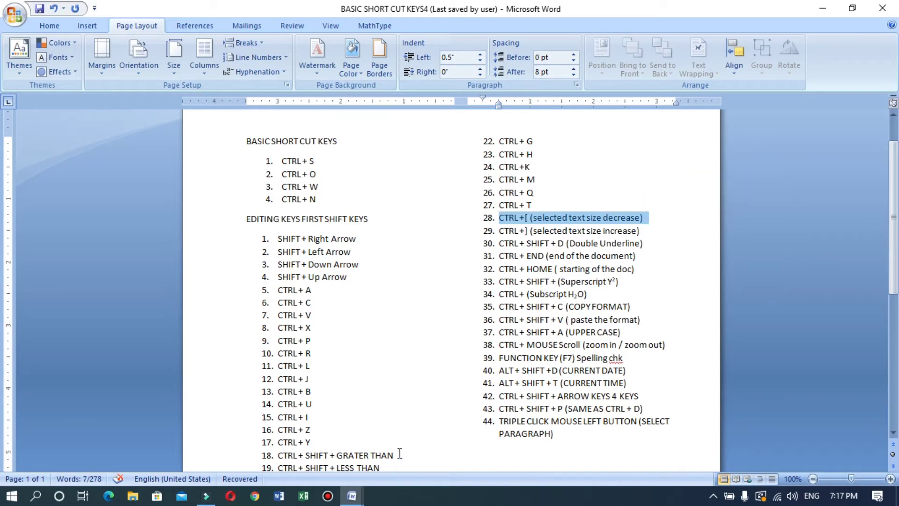
{"action": "left_click_drag", "start_coordinate": [395, 453], "coordinate": [288, 459]}
{"action": "left_click_drag", "start_coordinate": [381, 467], "coordinate": [332, 418]}
{"action": "left_click_drag", "start_coordinate": [394, 383], "coordinate": [337, 382]}
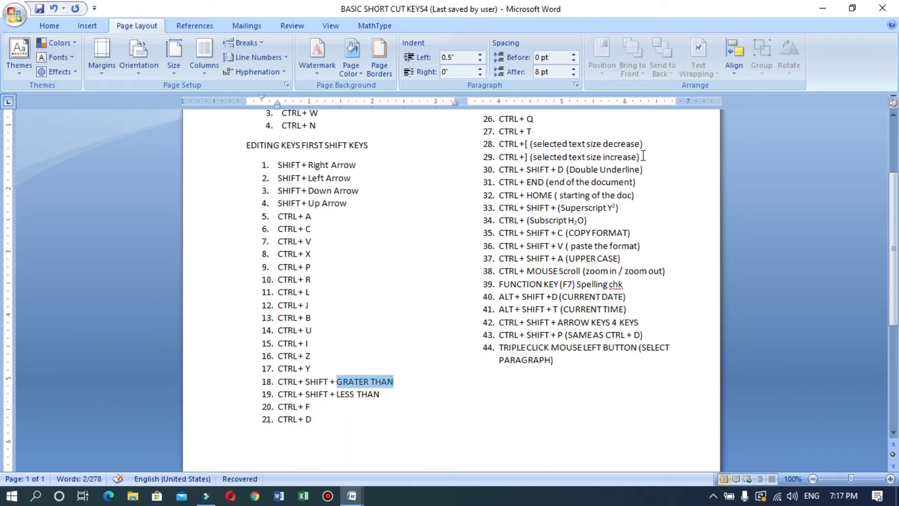
{"action": "left_click_drag", "start_coordinate": [644, 160], "coordinate": [619, 148]}
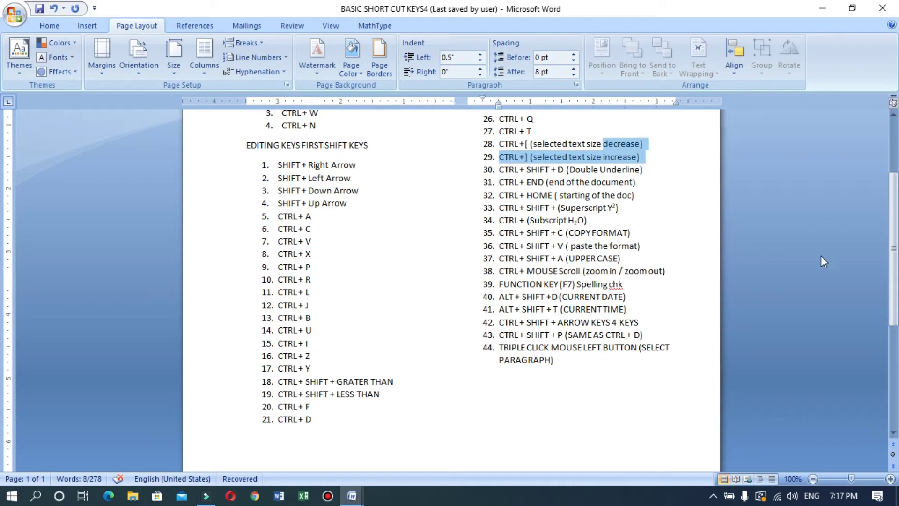
{"action": "scroll", "coordinate": [3, 234], "scroll_direction": "up", "scroll_amount": 1}
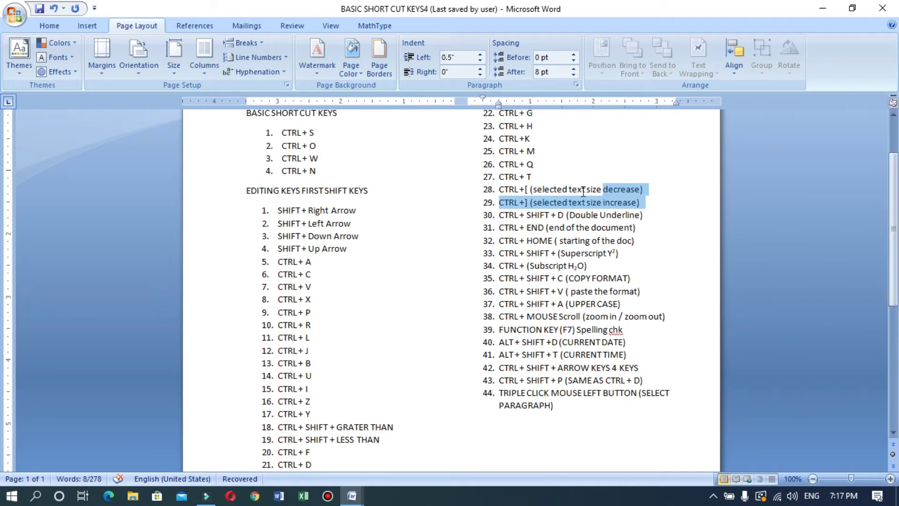
{"action": "left_click", "coordinate": [528, 189]}
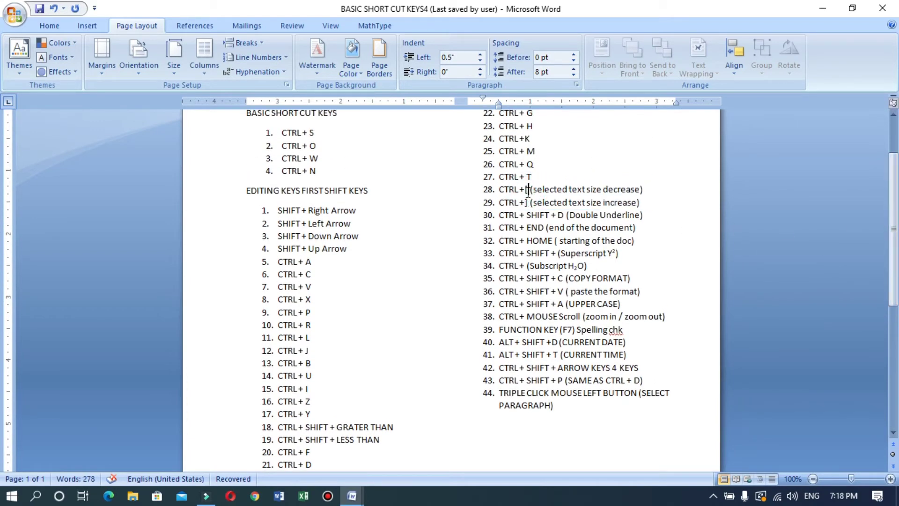
Step: Shrink the words "size decrease" in item 28 by several one-point steps
{"action": "left_click_drag", "start_coordinate": [640, 189], "coordinate": [588, 190]}
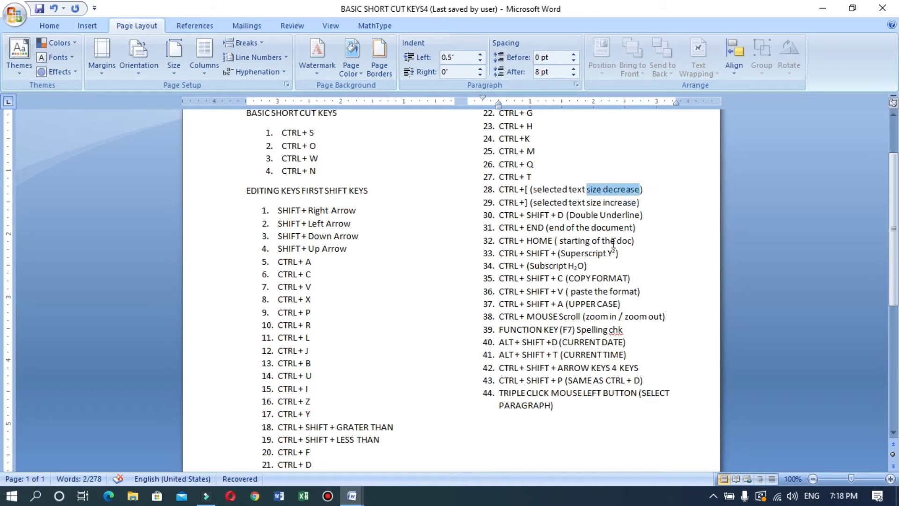
{"action": "key", "text": "ctrl+bracketleft"}
{"action": "key", "text": "ctrl+bracketleft"}
{"action": "key", "text": "ctrl+bracketleft"}
{"action": "key", "text": "ctrl+bracketleft"}
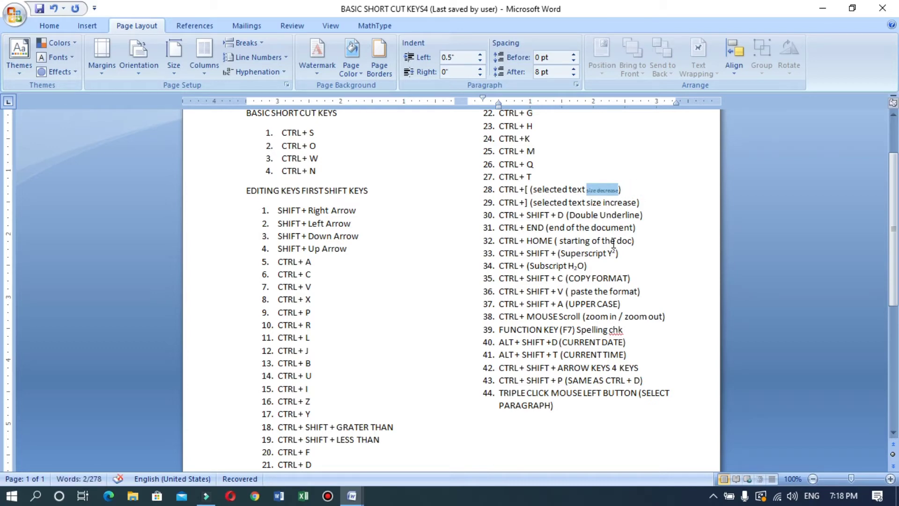
Step: Enlarge the words "size decrease" in item 28 in one-point steps until they wrap onto a second line
{"action": "key", "text": "ctrl+bracketright"}
{"action": "key", "text": "ctrl+bracketright"}
{"action": "key", "text": "ctrl+bracketright"}
{"action": "key", "text": "ctrl+bracketright"}
{"action": "key", "text": "ctrl+bracketright"}
{"action": "key", "text": "ctrl+bracketright"}
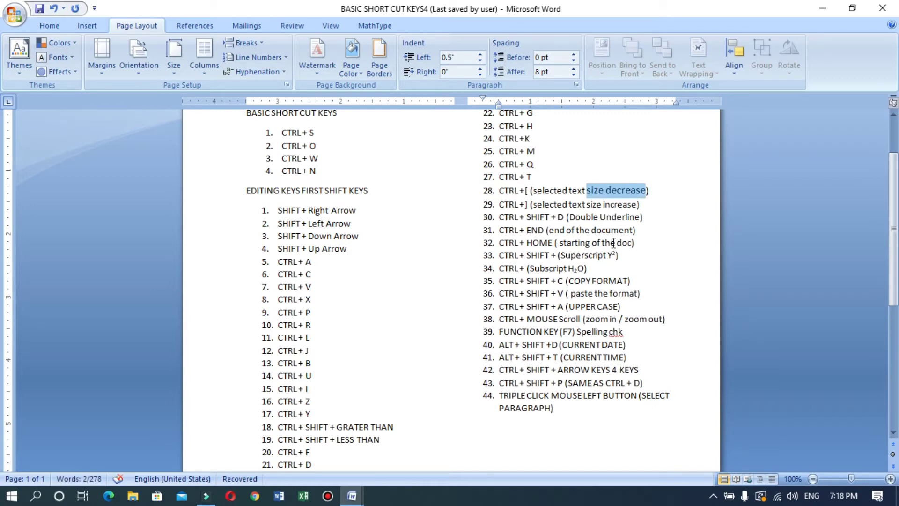
{"action": "key", "text": "ctrl+bracketright"}
{"action": "key", "text": "ctrl+bracketright"}
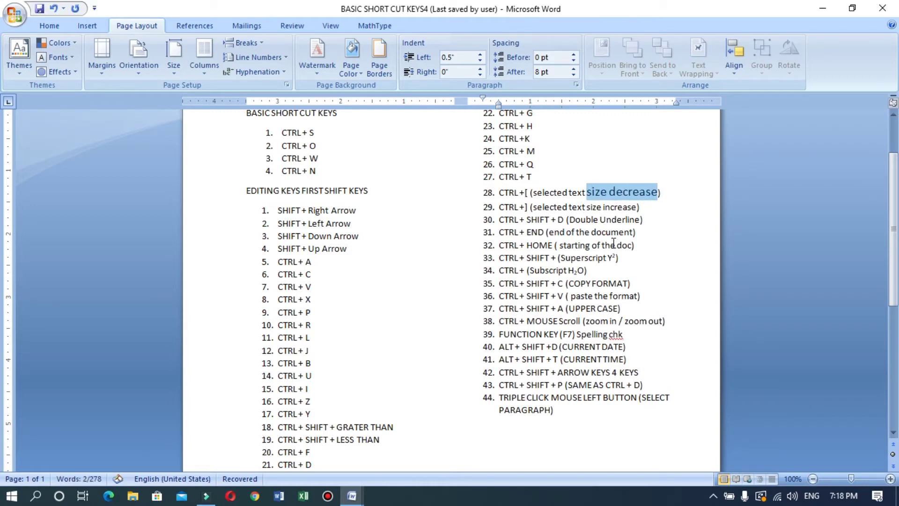
{"action": "key", "text": "ctrl+bracketright"}
{"action": "key", "text": "ctrl+bracketright"}
{"action": "key", "text": "ctrl+bracketright"}
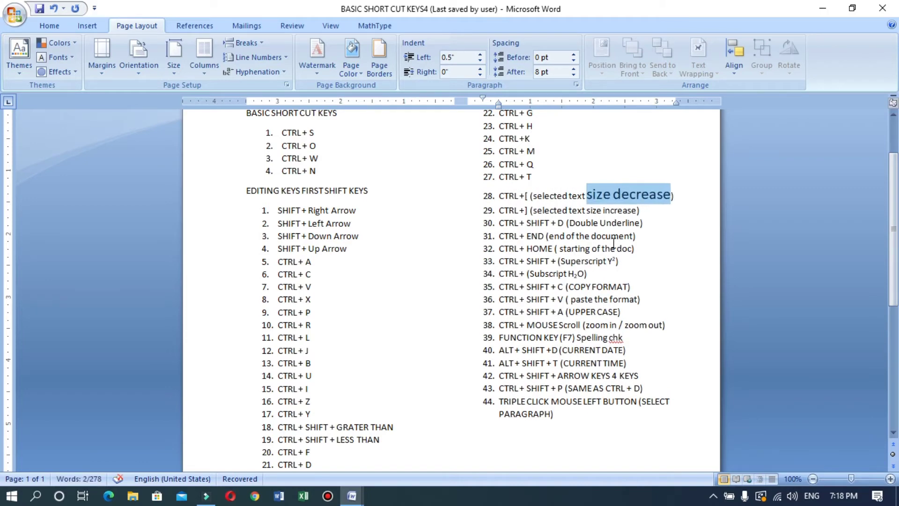
{"action": "key", "text": "ctrl+bracketright"}
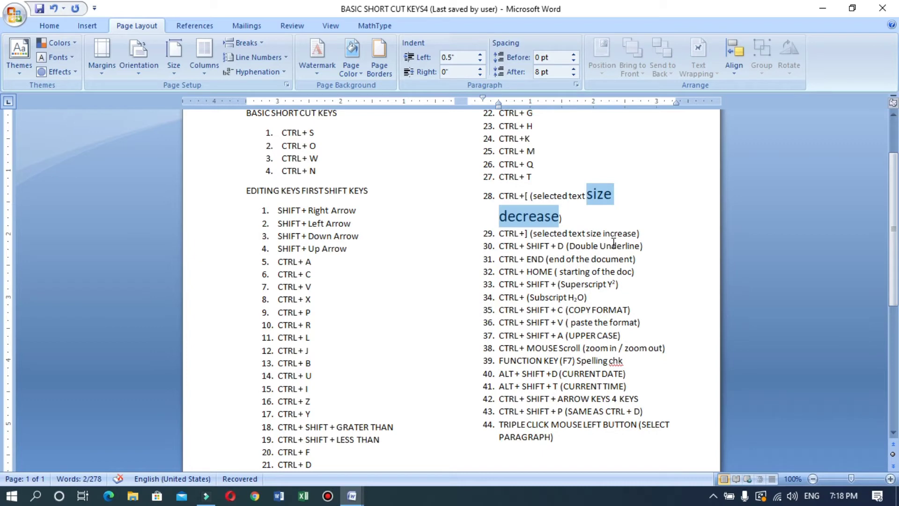
Step: Reduce "size decrease" in item 28 in one-point steps until it is only slightly larger than the surrounding text
{"action": "key", "text": "ctrl+bracketleft"}
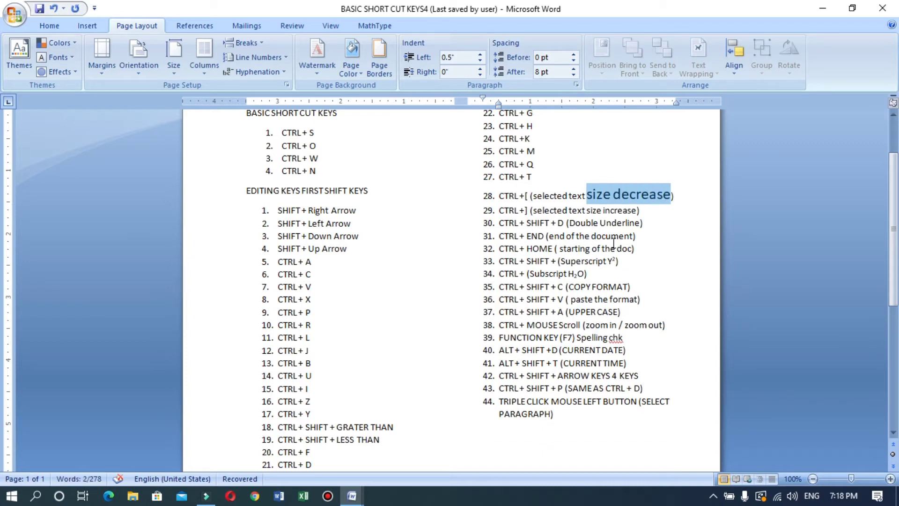
{"action": "key", "text": "ctrl+bracketleft"}
{"action": "key", "text": "ctrl+bracketleft"}
{"action": "key", "text": "ctrl+bracketleft"}
{"action": "key", "text": "ctrl+bracketleft"}
{"action": "key", "text": "ctrl+bracketleft"}
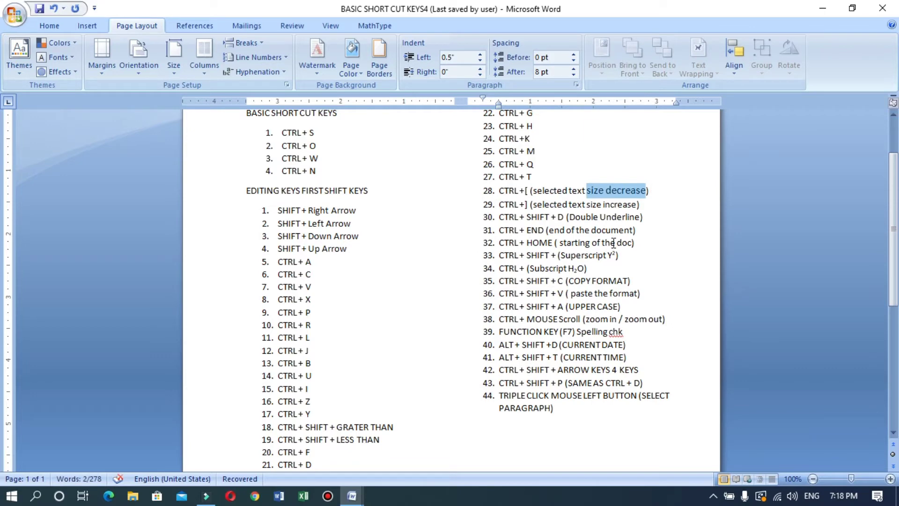
Step: Apply a double underline to the words "Double Underline" in item 30 and remove it again
{"action": "left_click", "coordinate": [644, 219]}
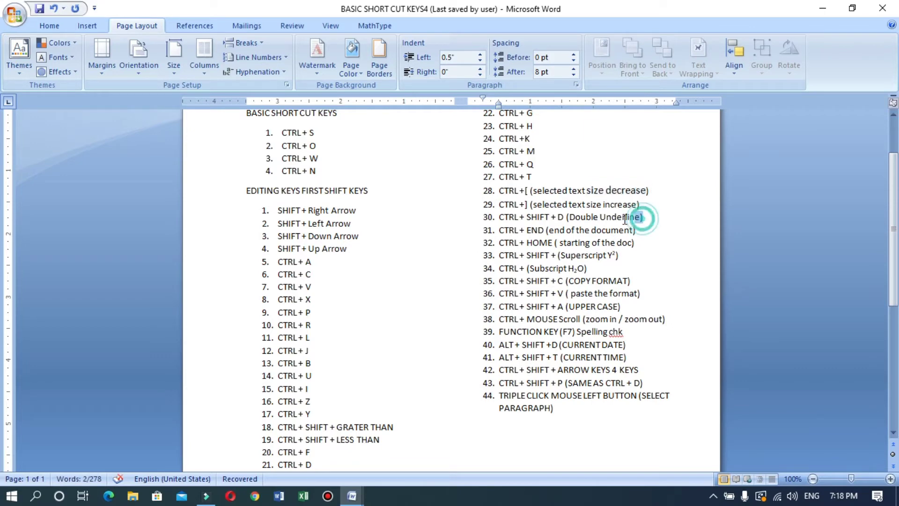
{"action": "left_click_drag", "start_coordinate": [625, 219], "coordinate": [500, 219]}
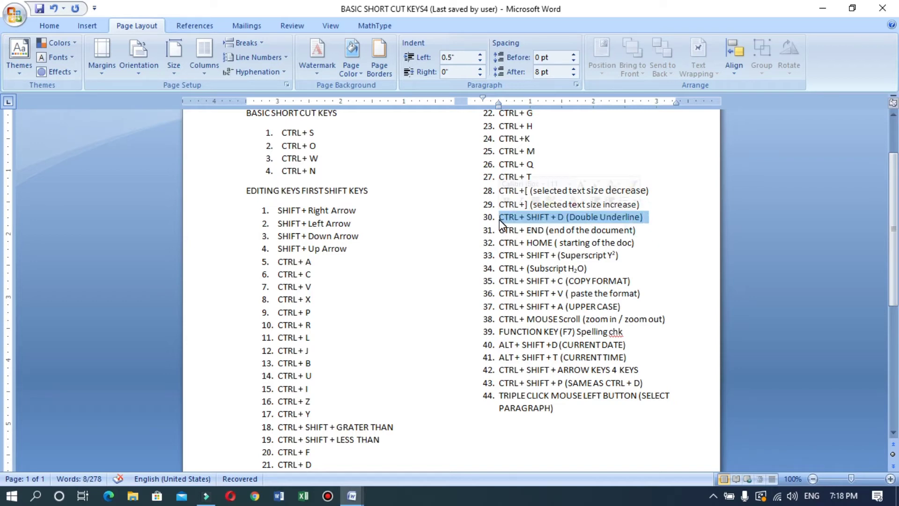
{"action": "left_click", "coordinate": [641, 258]}
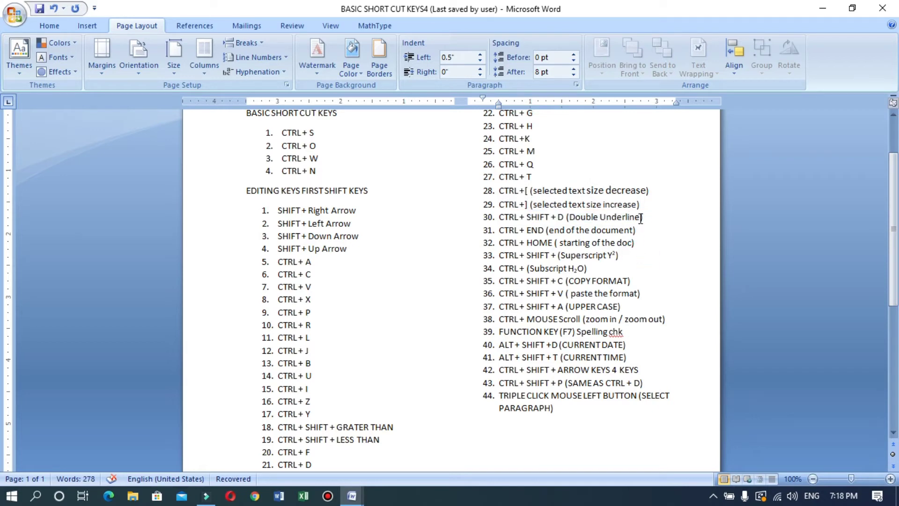
{"action": "left_click_drag", "start_coordinate": [640, 217], "coordinate": [586, 217]}
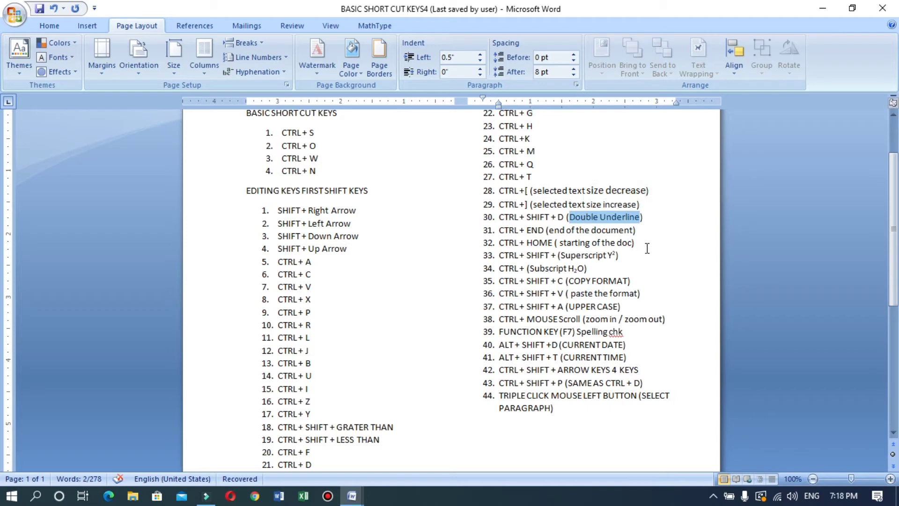
{"action": "key", "text": "ctrl+shift+d"}
{"action": "key", "text": "ctrl+shift+d"}
Step: Highlight the document-end and document-start shortcuts in the list, switch to Document2, and jump to its end and back to its beginning
{"action": "left_click_drag", "start_coordinate": [499, 229], "coordinate": [526, 244]}
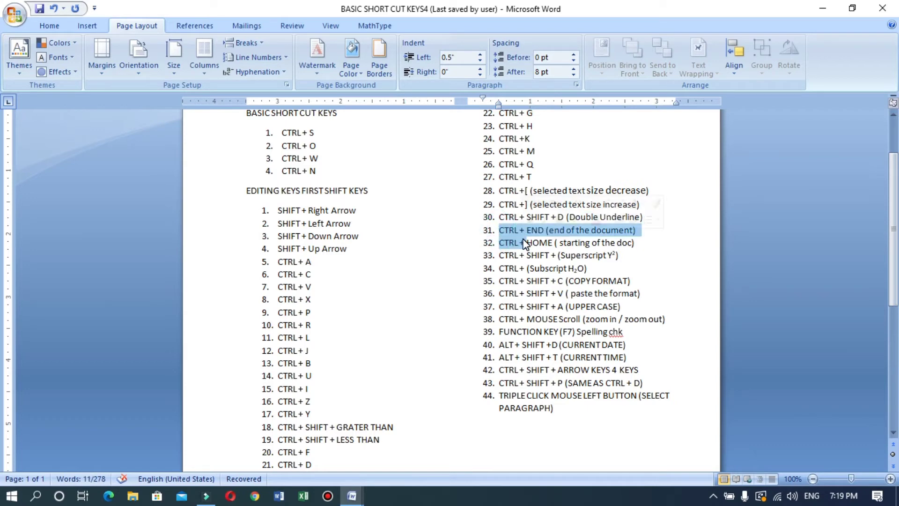
{"action": "left_click", "coordinate": [352, 497]}
{"action": "left_click", "coordinate": [357, 455]}
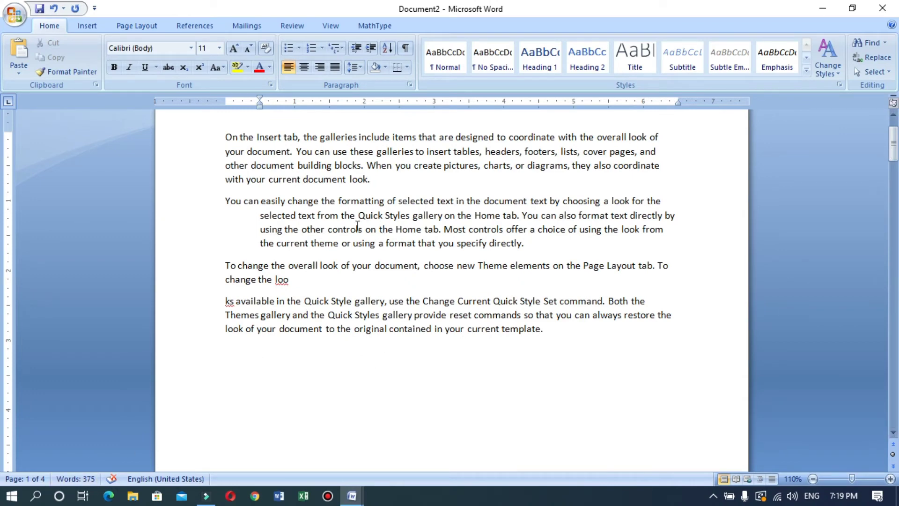
{"action": "left_click", "coordinate": [296, 215]}
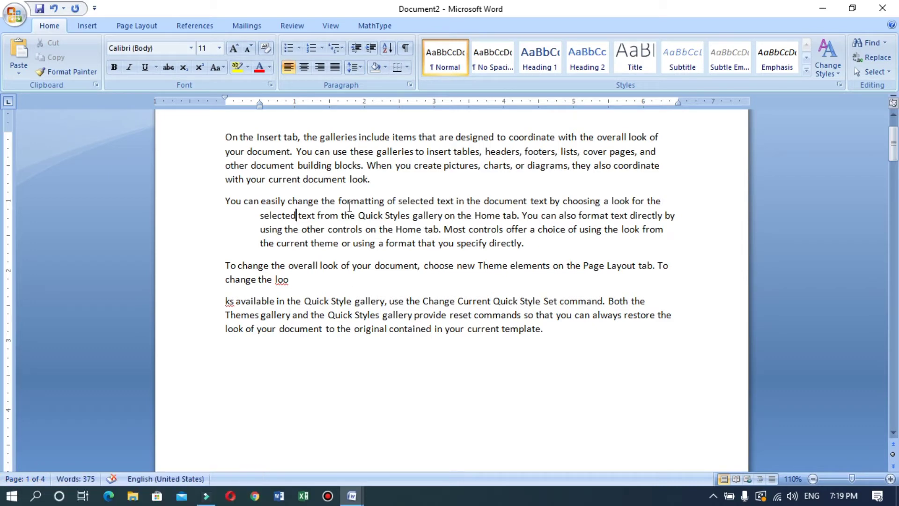
{"action": "key", "text": "ctrl+End"}
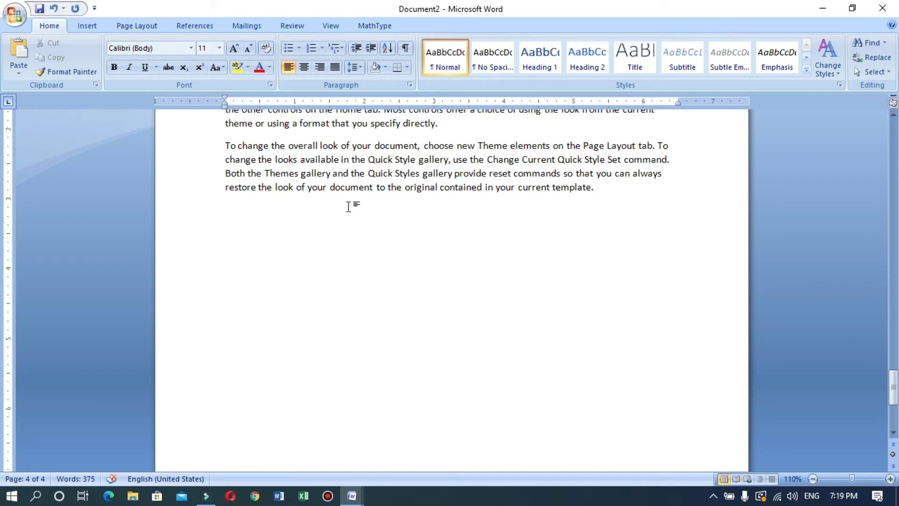
{"action": "key", "text": "ctrl+Home"}
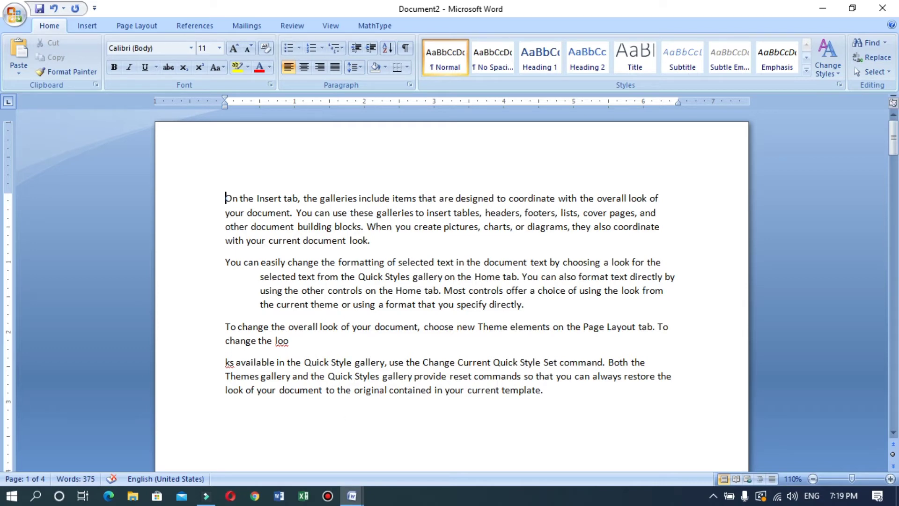
Step: Return to the BASIC SHORT CUT KEYS4 document and add "X2" at the end of the superscript entry, item 33
{"action": "left_click", "coordinate": [352, 497]}
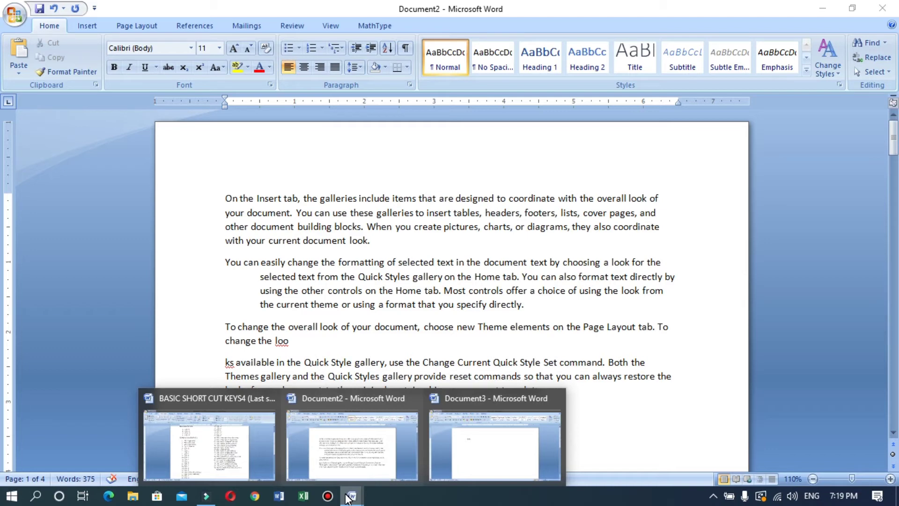
{"action": "left_click", "coordinate": [218, 450]}
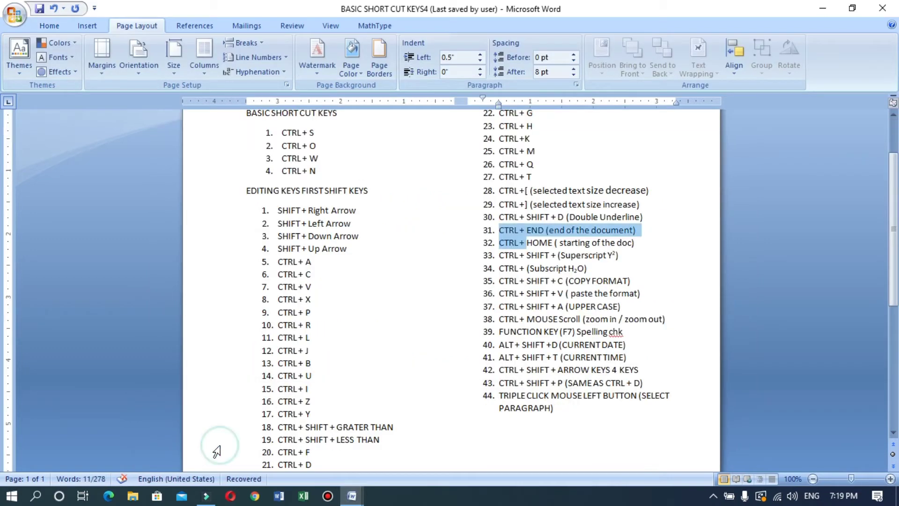
{"action": "left_click", "coordinate": [628, 257]}
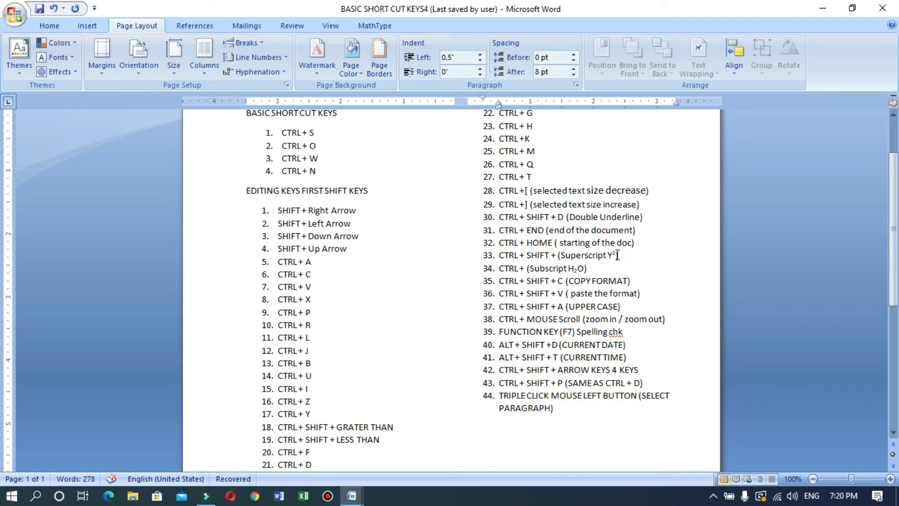
{"action": "right_click", "coordinate": [617, 255]}
{"action": "left_click", "coordinate": [607, 256]}
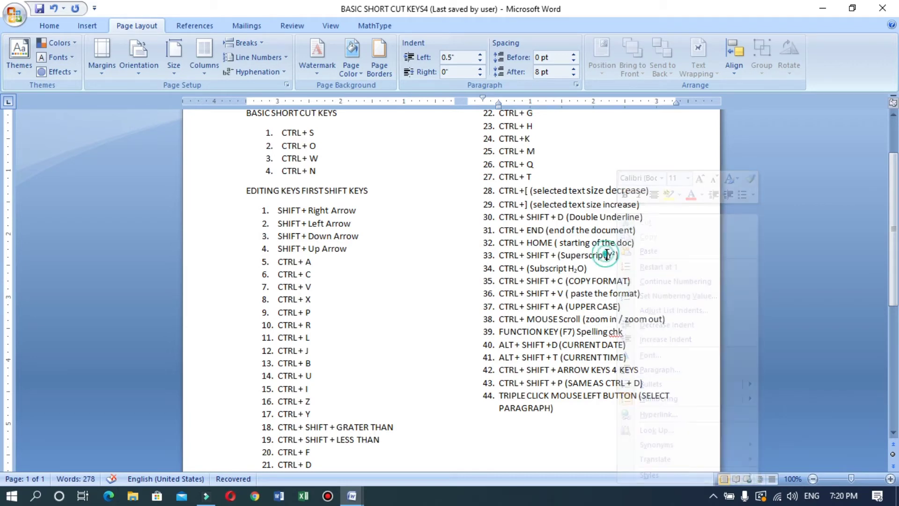
{"action": "left_click_drag", "start_coordinate": [606, 256], "coordinate": [617, 256]}
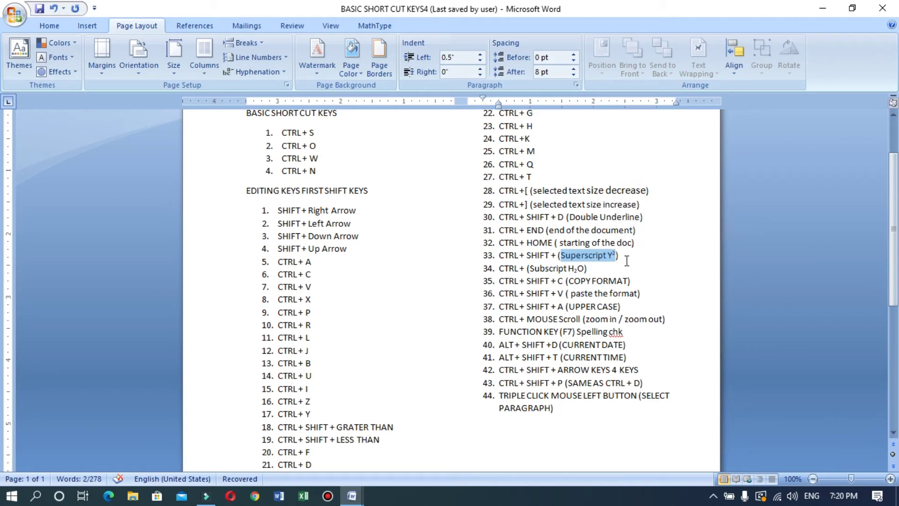
{"action": "left_click", "coordinate": [626, 260]}
{"action": "type", "text": "X2"}
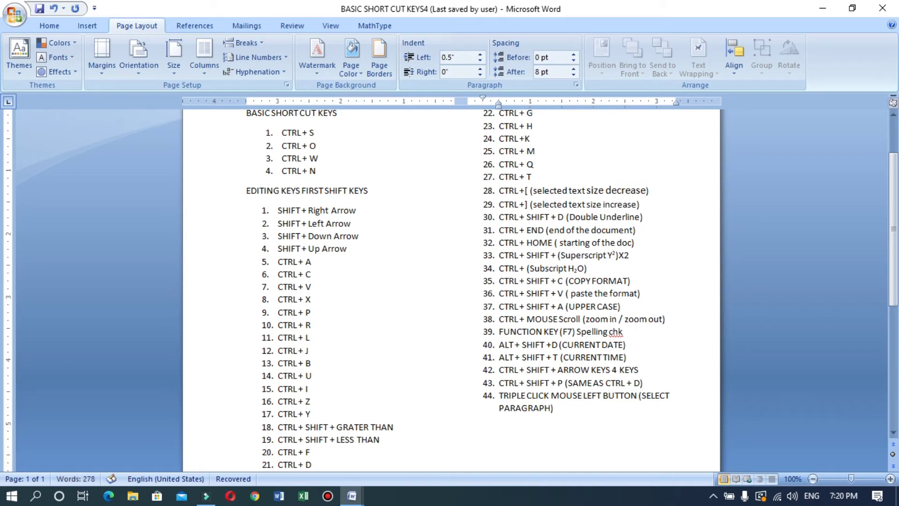
Step: Superscript the 2 of "X2" in item 33 and add "H2O" with a subscript 2 at the end of item 34
{"action": "key", "text": "shift+Left"}
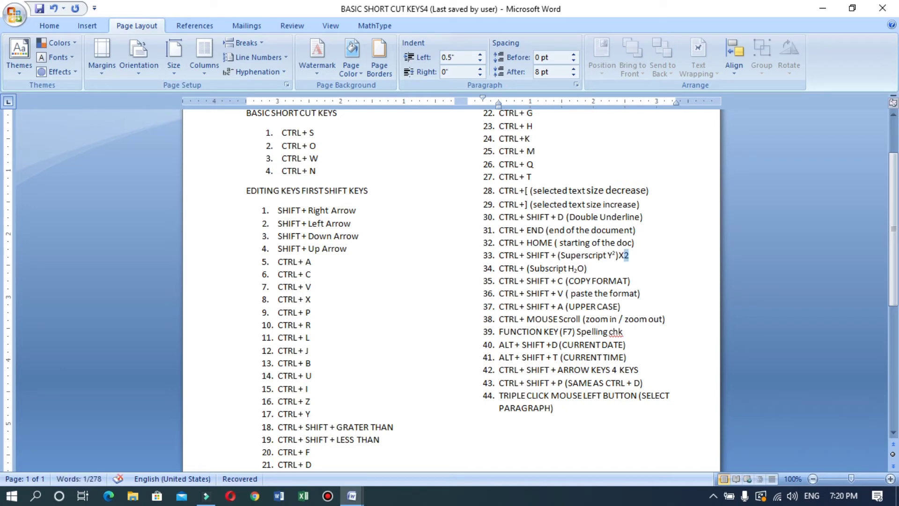
{"action": "key", "text": "ctrl+shift+plus"}
{"action": "left_click", "coordinate": [628, 265]}
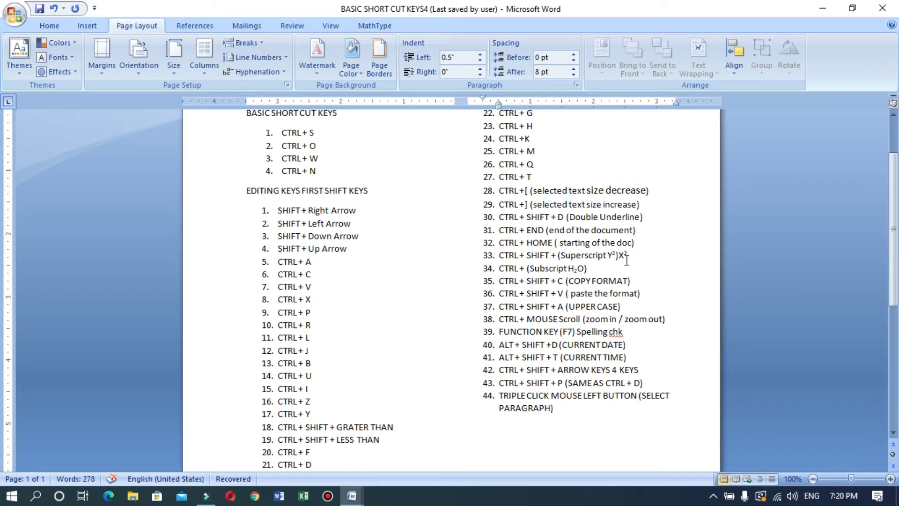
{"action": "type", "text": "H2O"}
{"action": "left_click_drag", "start_coordinate": [599, 268], "coordinate": [595, 268]}
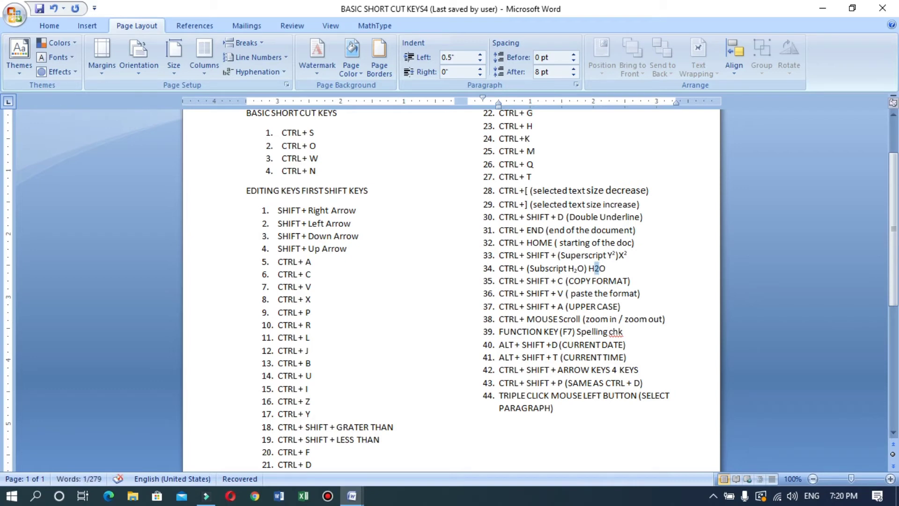
{"action": "key", "text": "ctrl+equal"}
{"action": "key", "text": "Down"}
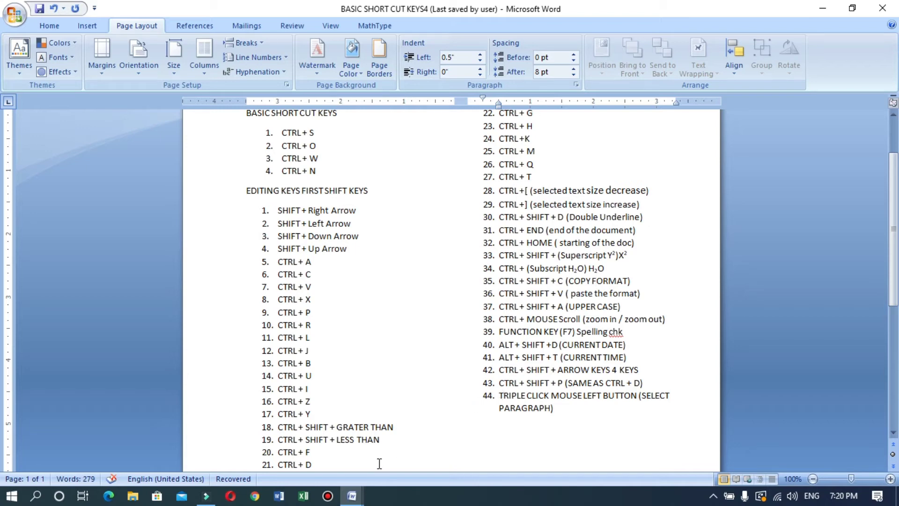
Step: Switch to Document2 and format the first paragraph from "Insert tab" to its end as red, 16 pt, bold and underlined
{"action": "mouse_move", "coordinate": [355, 495]}
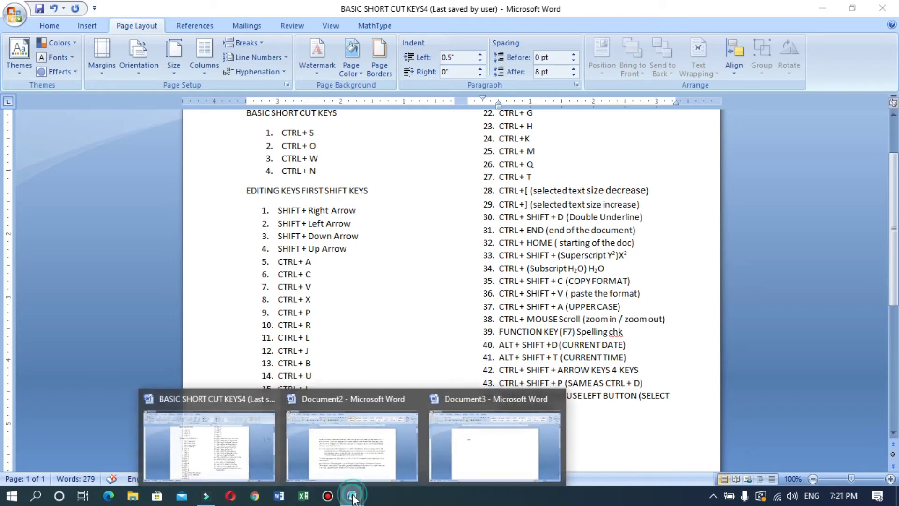
{"action": "left_click", "coordinate": [358, 461]}
{"action": "left_click_drag", "start_coordinate": [370, 241], "coordinate": [260, 206]}
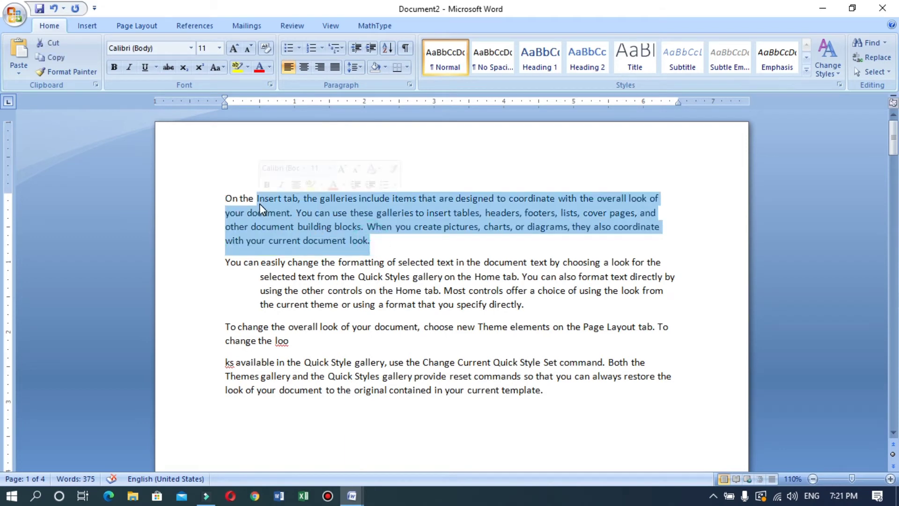
{"action": "left_click", "coordinate": [259, 67]}
{"action": "left_click", "coordinate": [234, 48]}
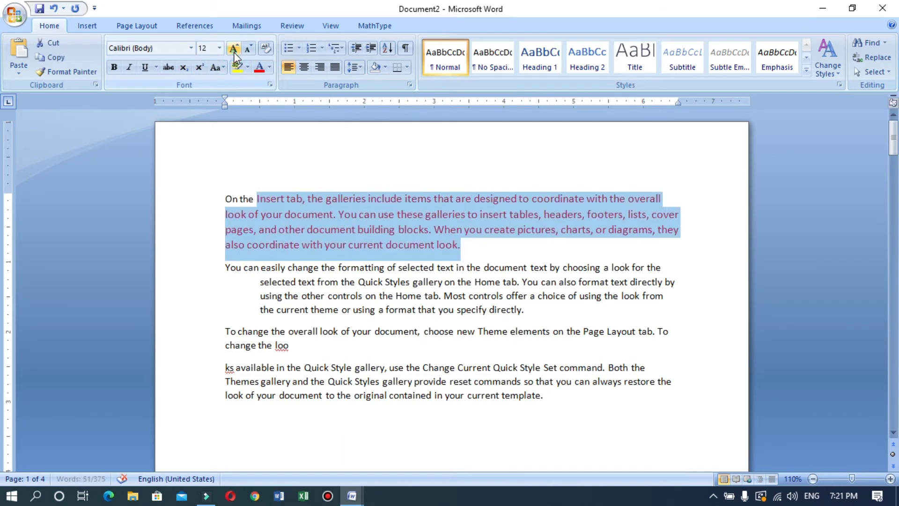
{"action": "left_click", "coordinate": [233, 48]}
{"action": "left_click", "coordinate": [233, 49]}
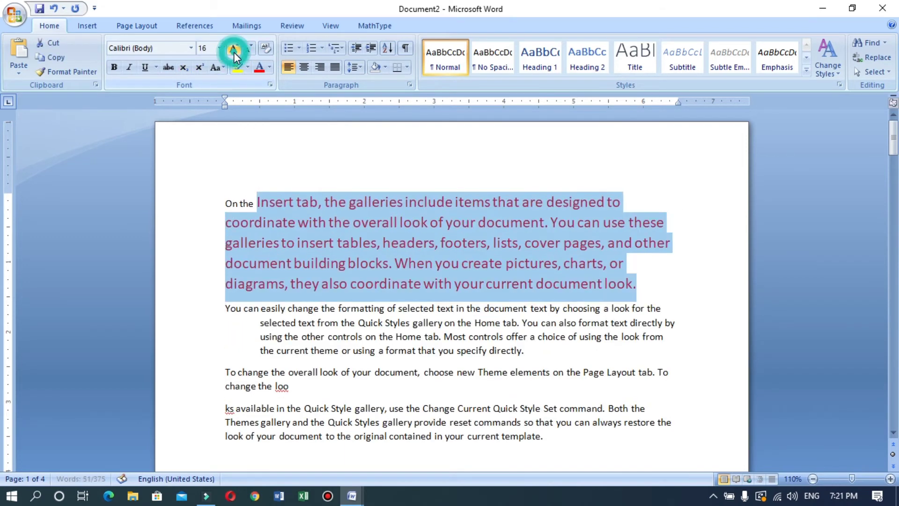
{"action": "left_click", "coordinate": [145, 67]}
{"action": "left_click", "coordinate": [114, 68]}
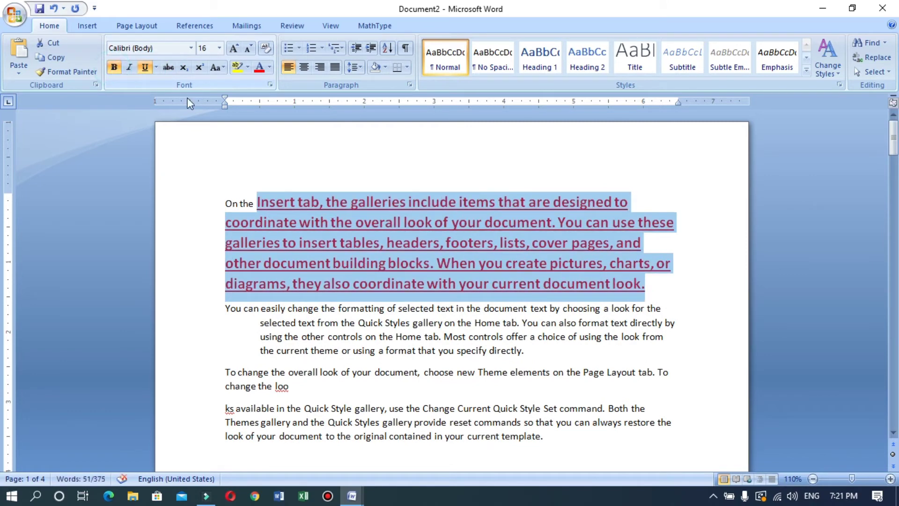
{"action": "left_click", "coordinate": [380, 225]}
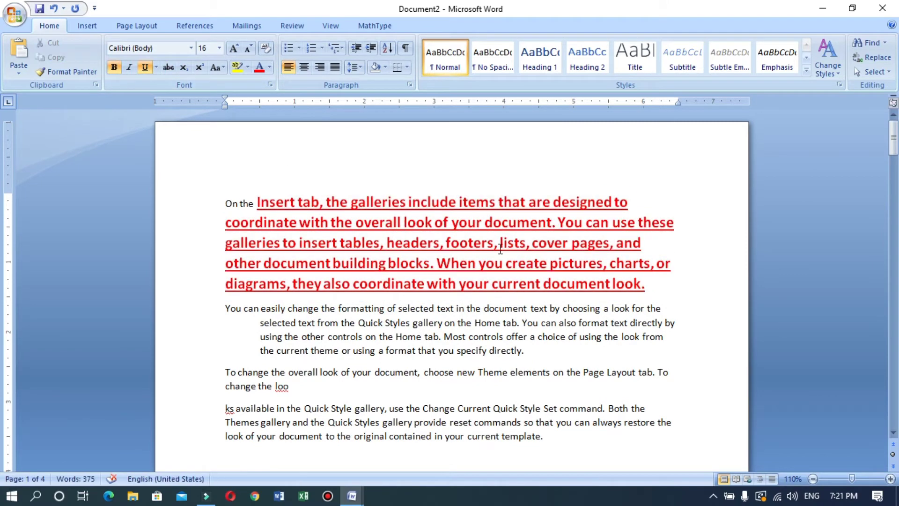
Step: Format the word "footers," in the first paragraph as green, 22 pt and without underline
{"action": "double_click", "coordinate": [497, 245]}
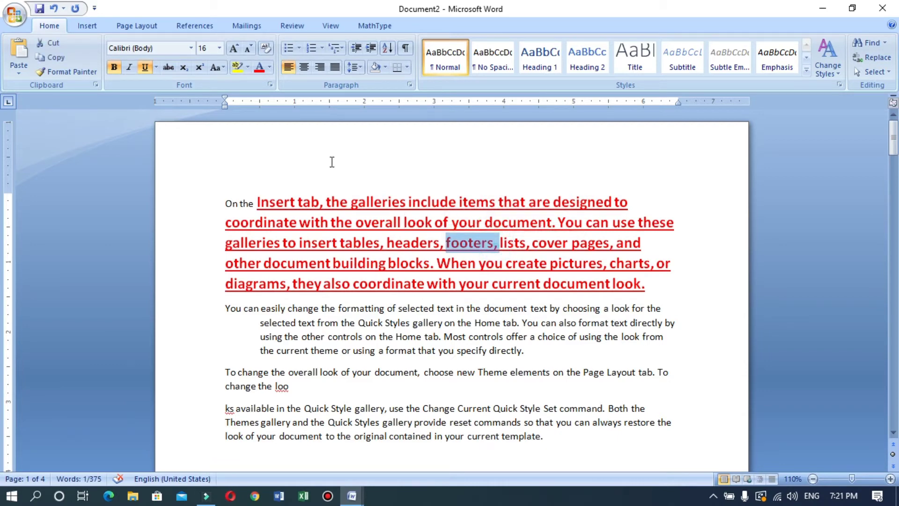
{"action": "left_click", "coordinate": [271, 67]}
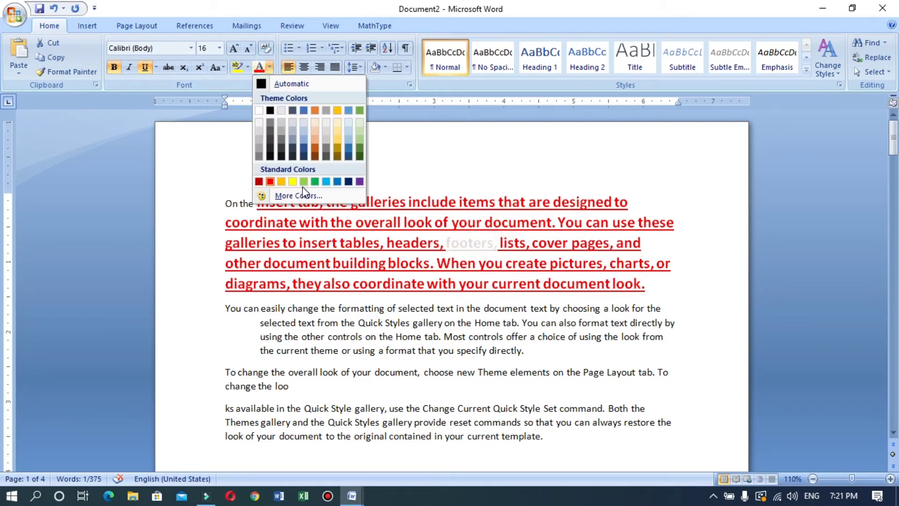
{"action": "left_click", "coordinate": [315, 182]}
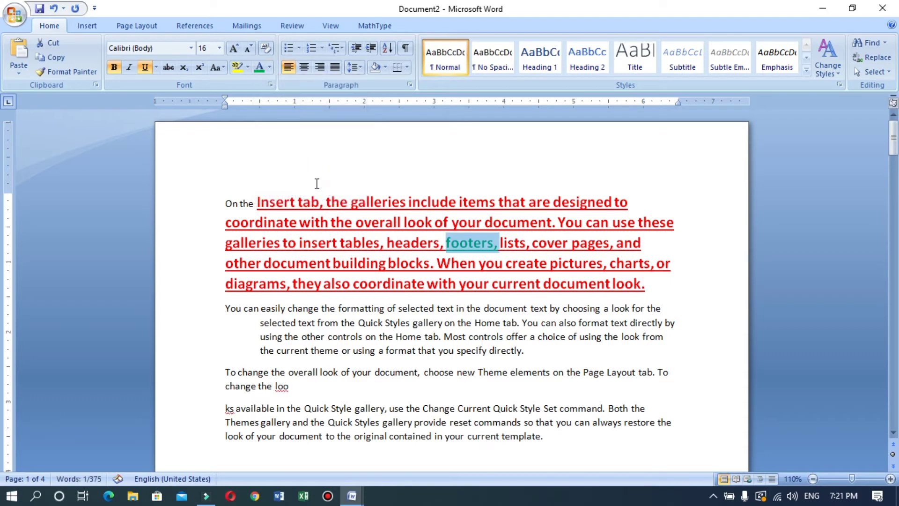
{"action": "left_click", "coordinate": [234, 48]}
{"action": "left_click", "coordinate": [234, 48]}
{"action": "left_click", "coordinate": [234, 48]}
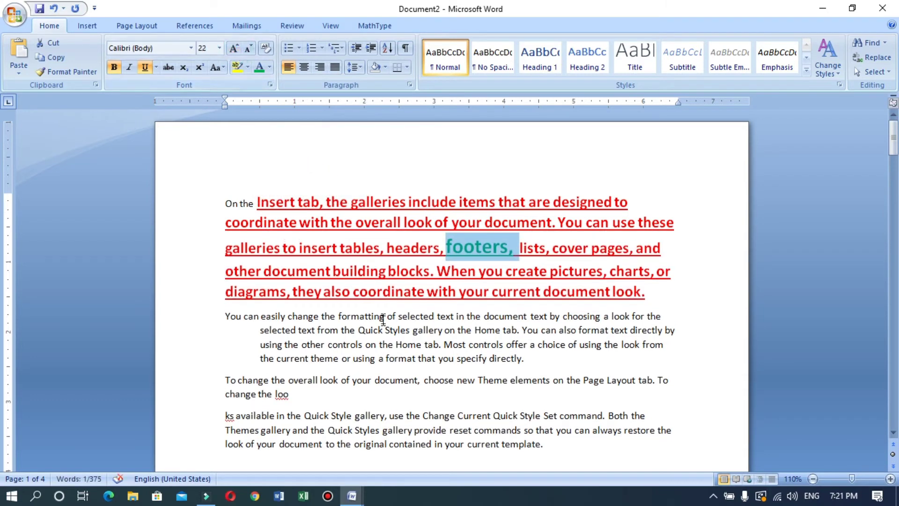
{"action": "left_click", "coordinate": [147, 67]}
{"action": "left_click", "coordinate": [505, 316]}
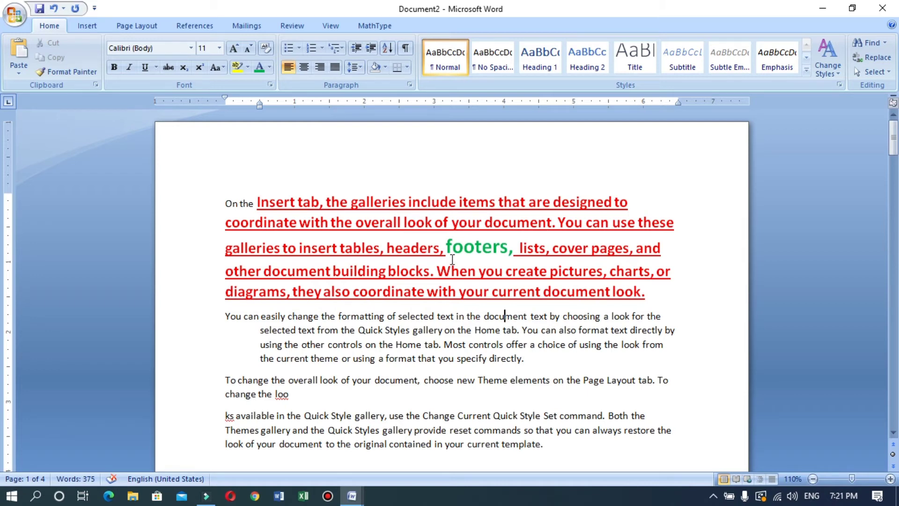
Step: Copy the formatting of "overall look" in the first paragraph onto "overall look of your document, choose new" in the third paragraph
{"action": "left_click_drag", "start_coordinate": [421, 220], "coordinate": [367, 228]}
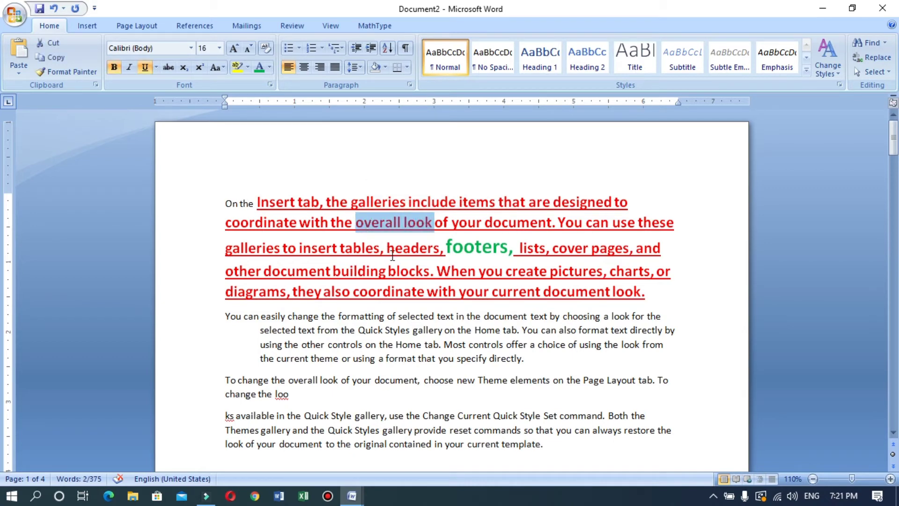
{"action": "left_click", "coordinate": [541, 392]}
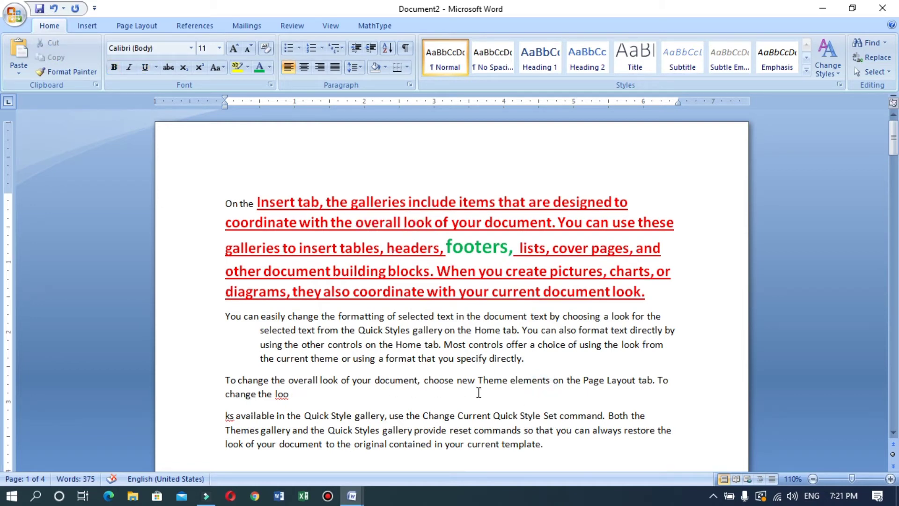
{"action": "left_click_drag", "start_coordinate": [476, 381], "coordinate": [300, 380]}
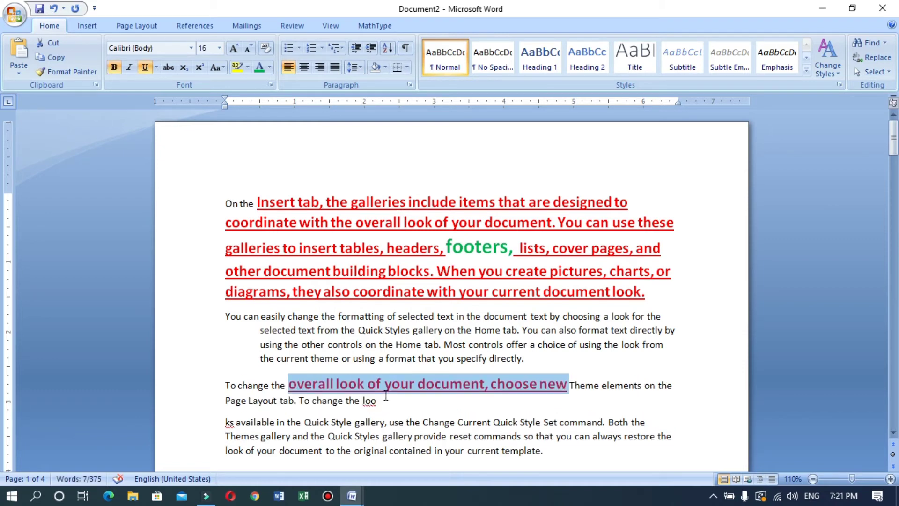
Step: Copy the formatting of "footers" onto the second paragraph's text from "Home tab" to its end
{"action": "left_click", "coordinate": [499, 250]}
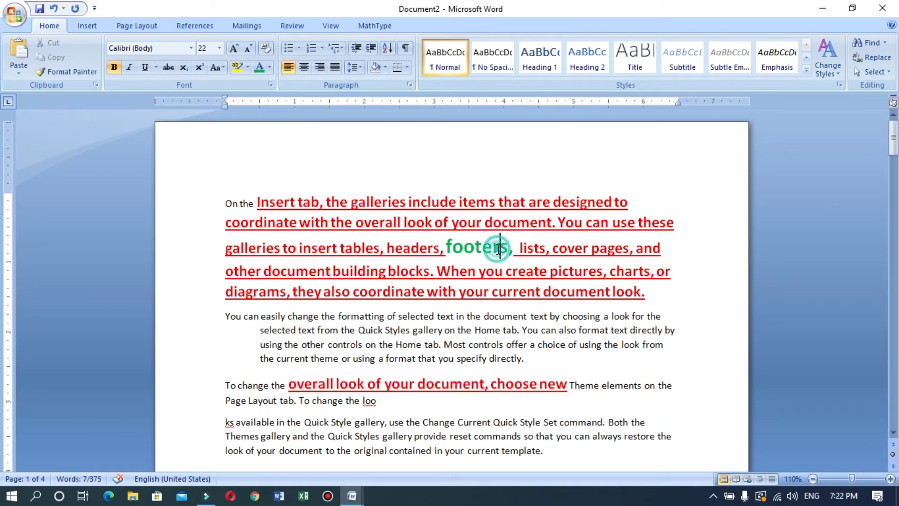
{"action": "left_click_drag", "start_coordinate": [499, 250], "coordinate": [480, 248]}
{"action": "left_click", "coordinate": [476, 249]}
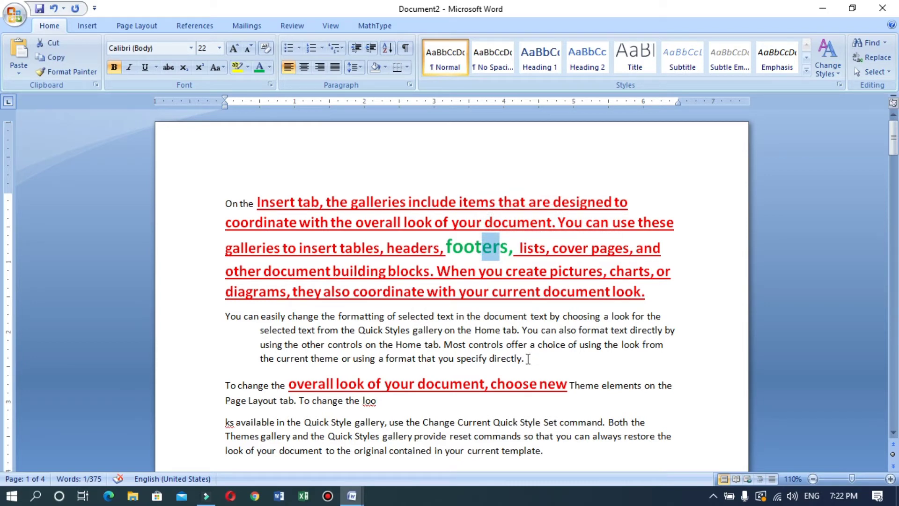
{"action": "left_click_drag", "start_coordinate": [528, 359], "coordinate": [421, 347]}
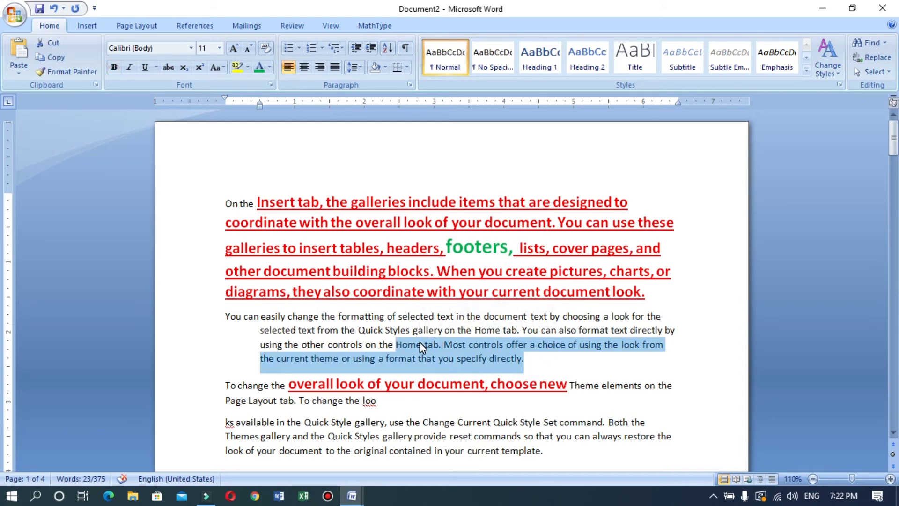
{"action": "key", "text": "ctrl+shift+v"}
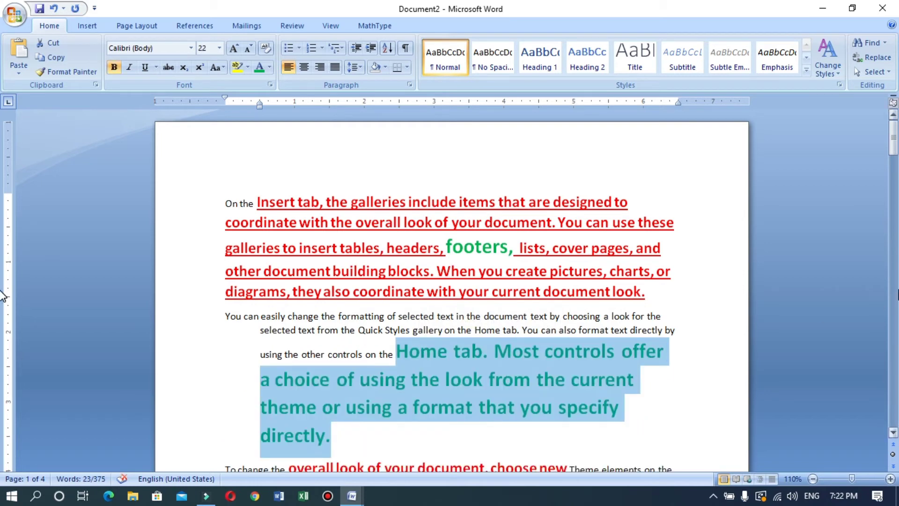
{"action": "left_click_drag", "start_coordinate": [895, 148], "coordinate": [895, 152]}
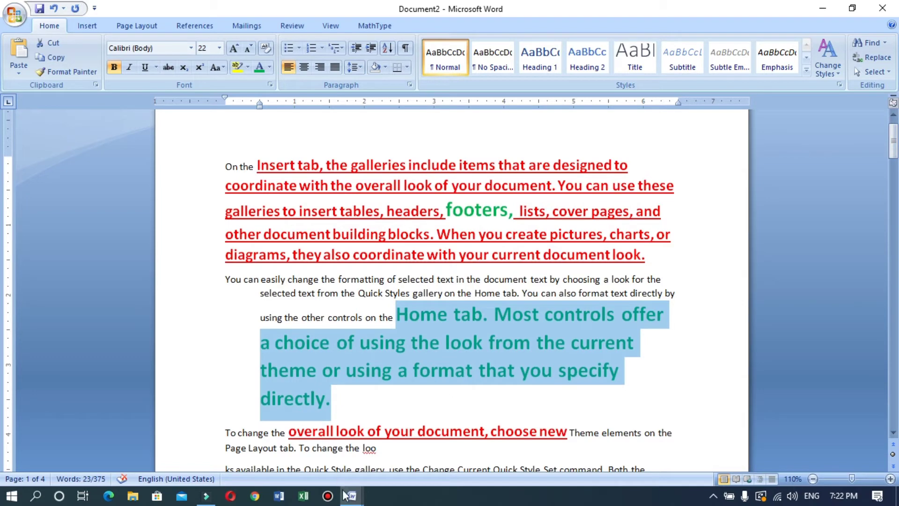
Step: Return to the BASIC SHORT CUT KEYS4 document, highlight item 37, and apply all caps to "zoom out" in item 38
{"action": "mouse_move", "coordinate": [352, 495]}
{"action": "left_click", "coordinate": [232, 454]}
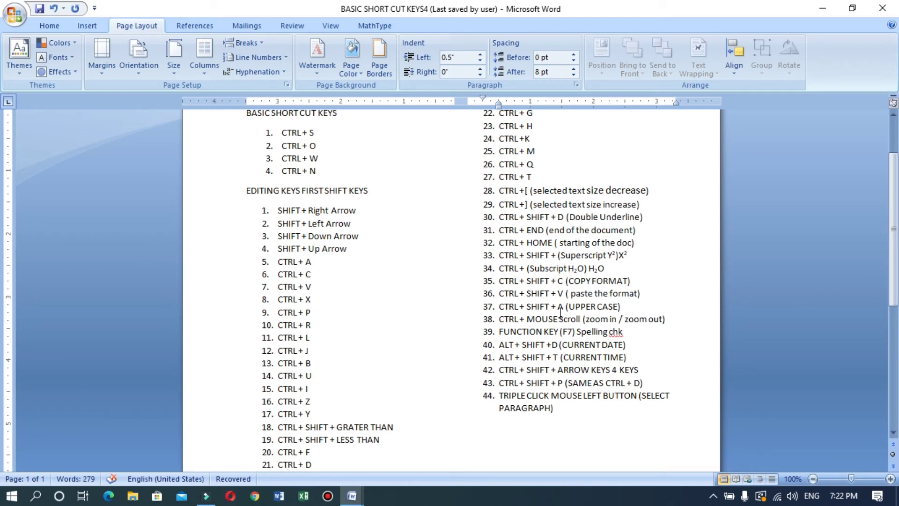
{"action": "left_click_drag", "start_coordinate": [623, 307], "coordinate": [508, 307]}
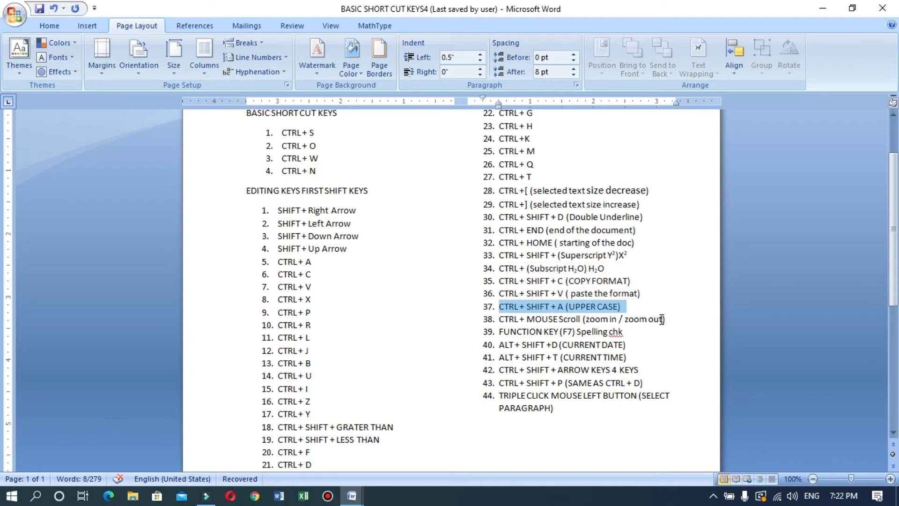
{"action": "left_click_drag", "start_coordinate": [664, 320], "coordinate": [635, 320]}
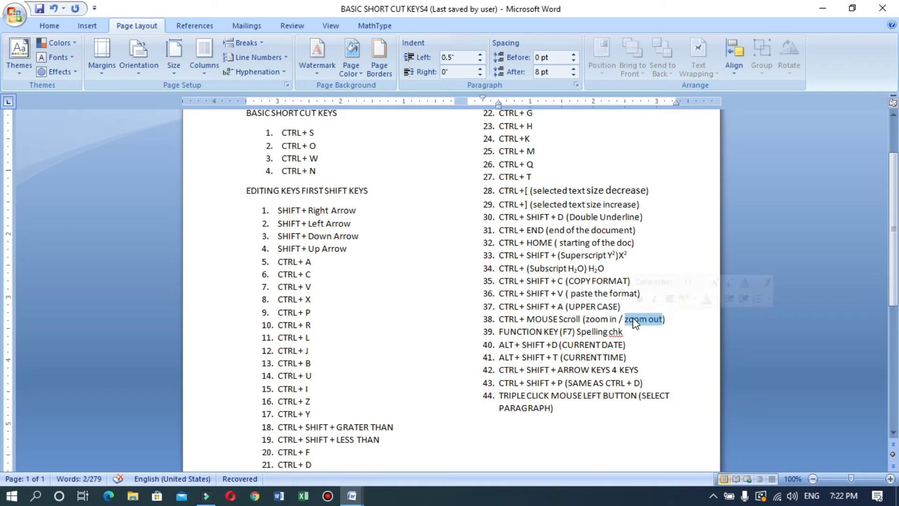
{"action": "key", "text": "ctrl+shift+a"}
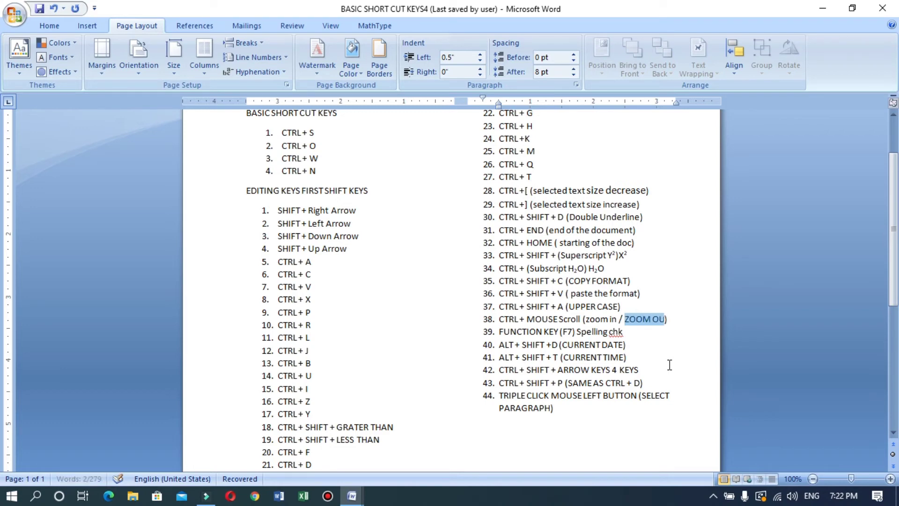
Step: Cycle the letter case of the selected words in item 38 until they read "Zoom Out", then clear the selection
{"action": "key", "text": "shift+F3"}
{"action": "key", "text": "shift+F3"}
{"action": "key", "text": "shift+F3"}
{"action": "key", "text": "shift+F3"}
{"action": "key", "text": "shift+F3"}
{"action": "left_click", "coordinate": [670, 369], "text": "shift"}
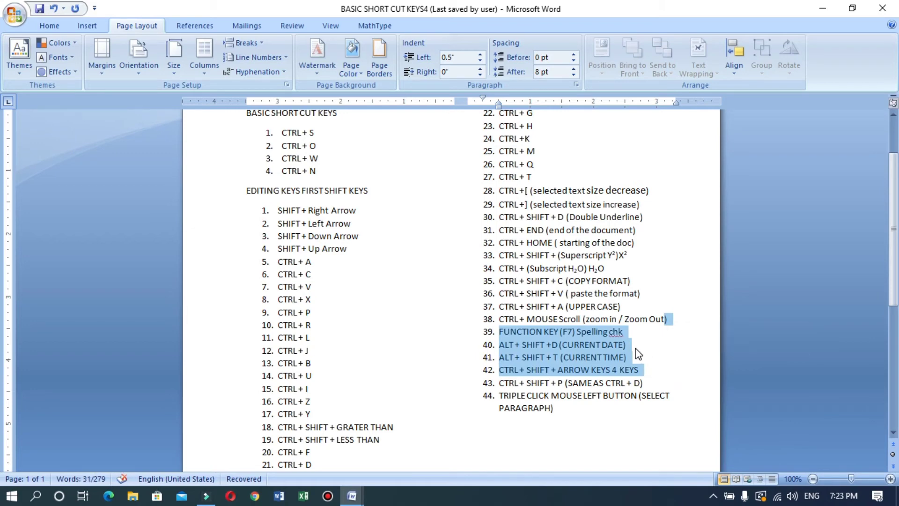
{"action": "left_click", "coordinate": [665, 344]}
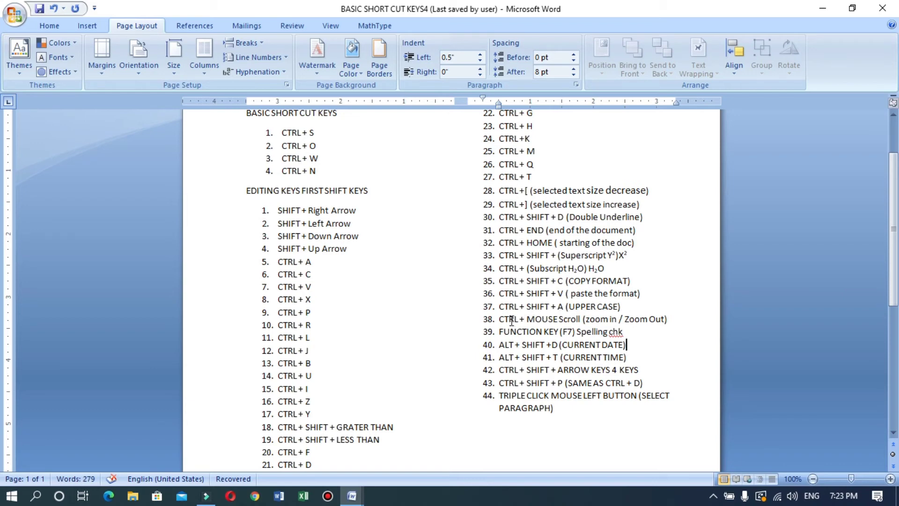
Step: Highlight item 38 and demonstrate zooming the document out to 40% and in to 120%
{"action": "left_click_drag", "start_coordinate": [499, 321], "coordinate": [671, 321]}
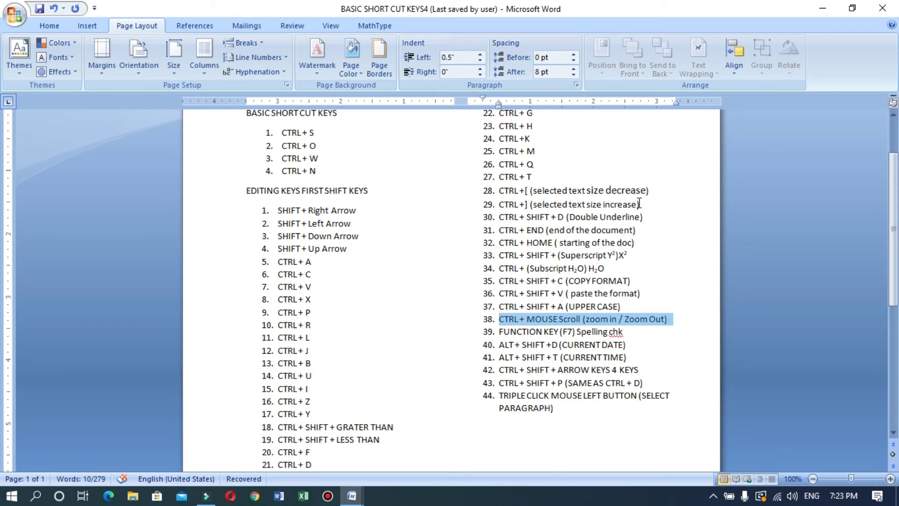
{"action": "scroll", "coordinate": [636, 280], "scroll_direction": "down", "scroll_amount": 2}
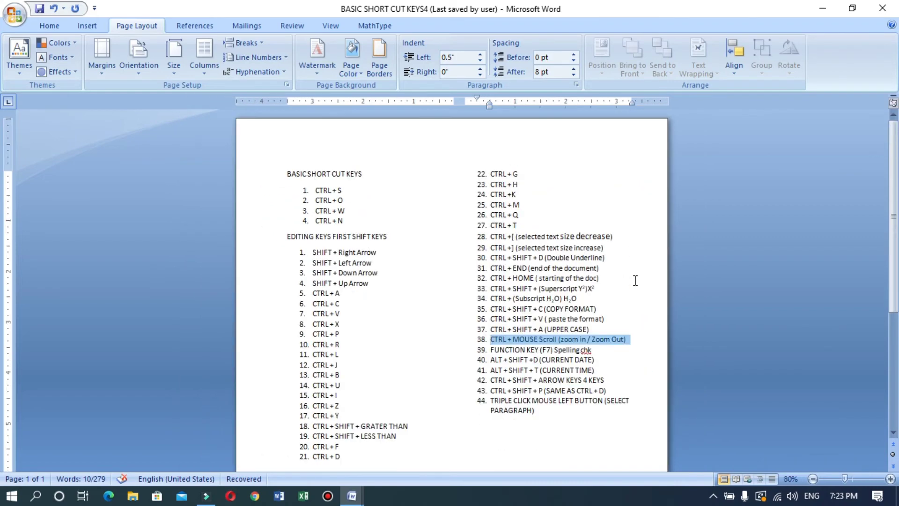
{"action": "scroll", "coordinate": [635, 280], "scroll_direction": "down", "scroll_amount": 4}
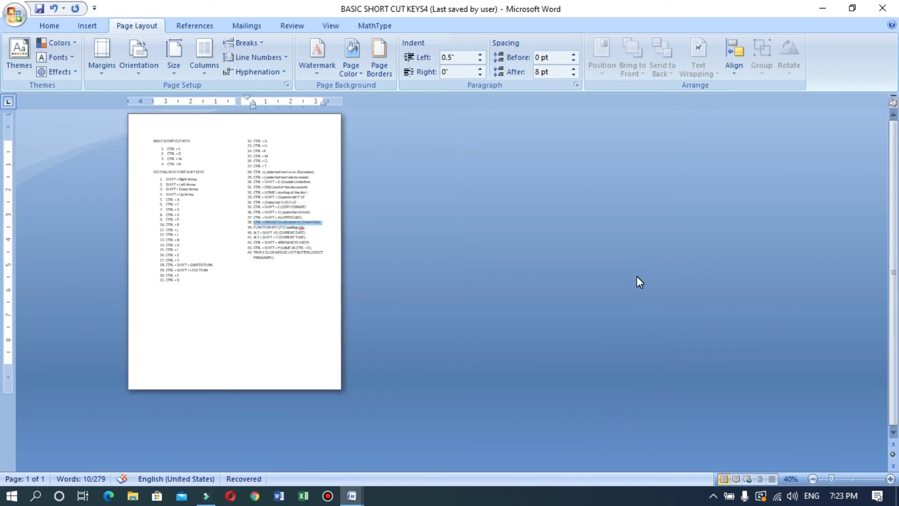
{"action": "scroll", "coordinate": [638, 276], "scroll_direction": "up", "scroll_amount": 5}
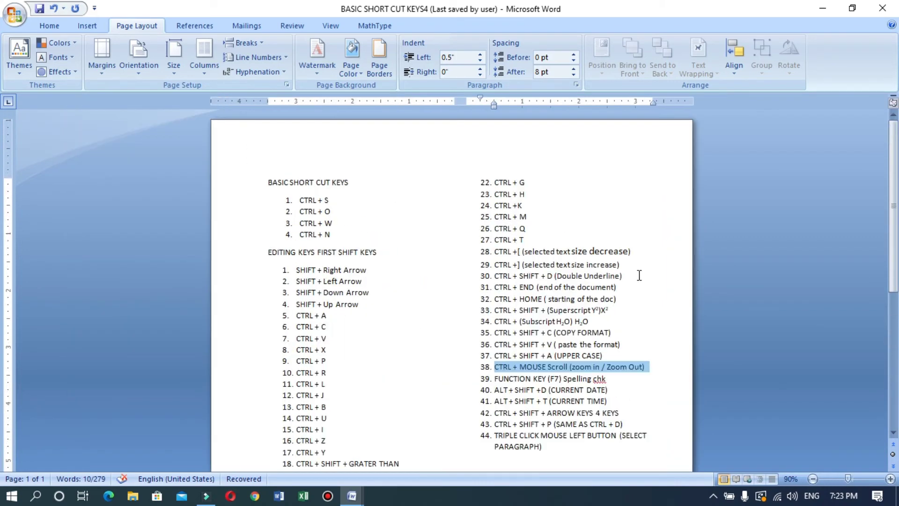
{"action": "scroll", "coordinate": [639, 276], "scroll_direction": "up", "scroll_amount": 3}
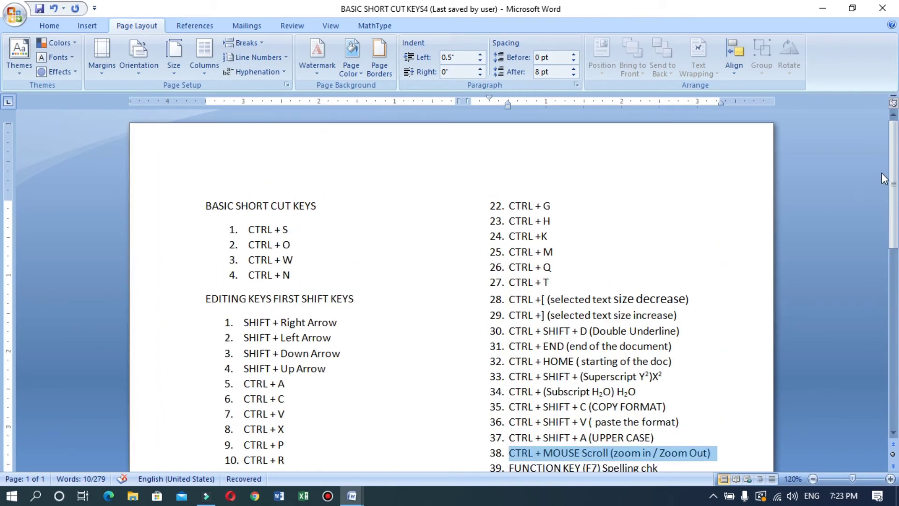
{"action": "scroll", "coordinate": [881, 178], "scroll_direction": "down", "scroll_amount": 3}
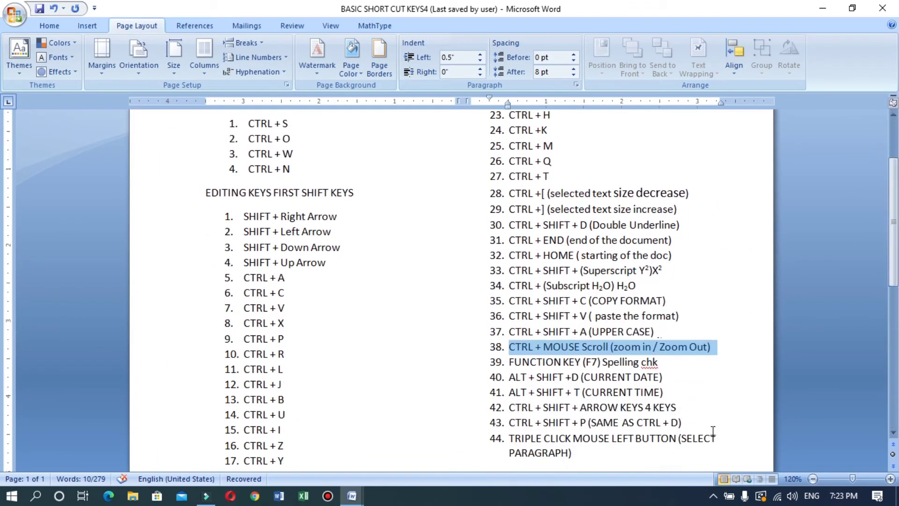
Step: Zoom the document out to 90%, bring it back to 100%, and highlight item 39 about the spelling check
{"action": "left_click", "coordinate": [808, 480]}
{"action": "left_click", "coordinate": [809, 479]}
{"action": "left_click", "coordinate": [808, 479]}
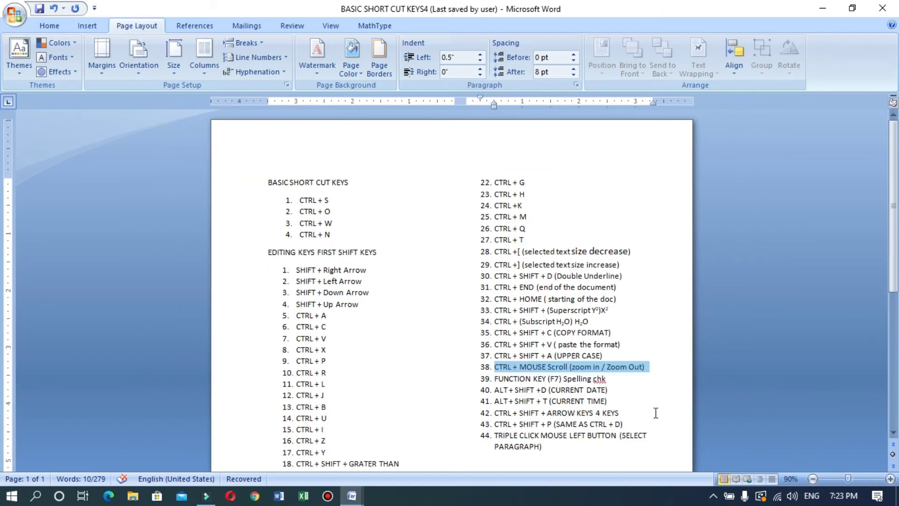
{"action": "scroll", "coordinate": [491, 300], "scroll_direction": "up", "scroll_amount": 1, "text": "ctrl"}
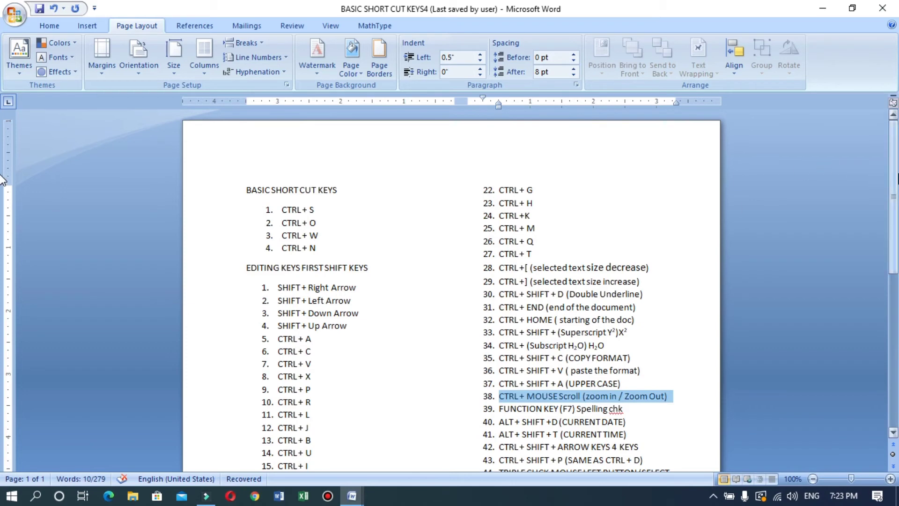
{"action": "left_click_drag", "start_coordinate": [893, 176], "coordinate": [894, 228]}
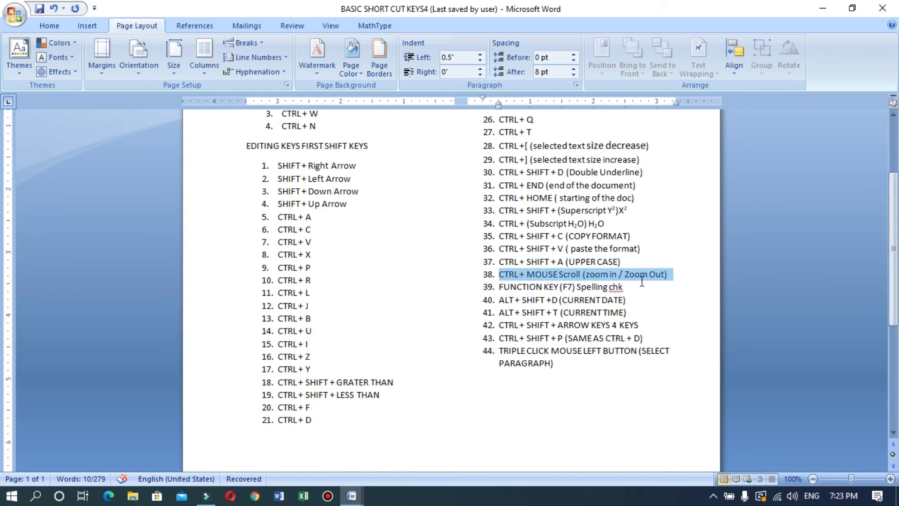
{"action": "left_click_drag", "start_coordinate": [627, 288], "coordinate": [502, 288]}
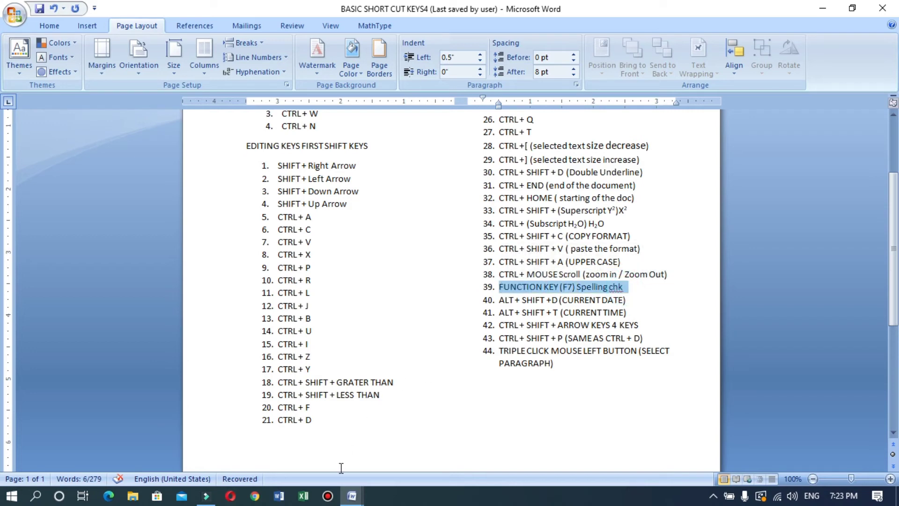
Step: Switch to Document2 and misspell words in the first paragraph as "inSclude", "uWse" and "diTFagrams"
{"action": "mouse_move", "coordinate": [354, 499]}
{"action": "left_click", "coordinate": [387, 452]}
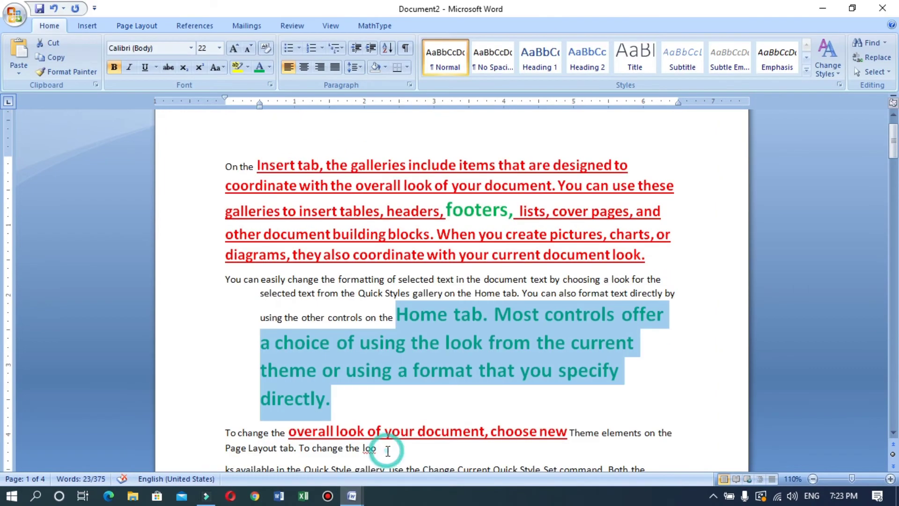
{"action": "left_click_drag", "start_coordinate": [895, 146], "coordinate": [896, 129]}
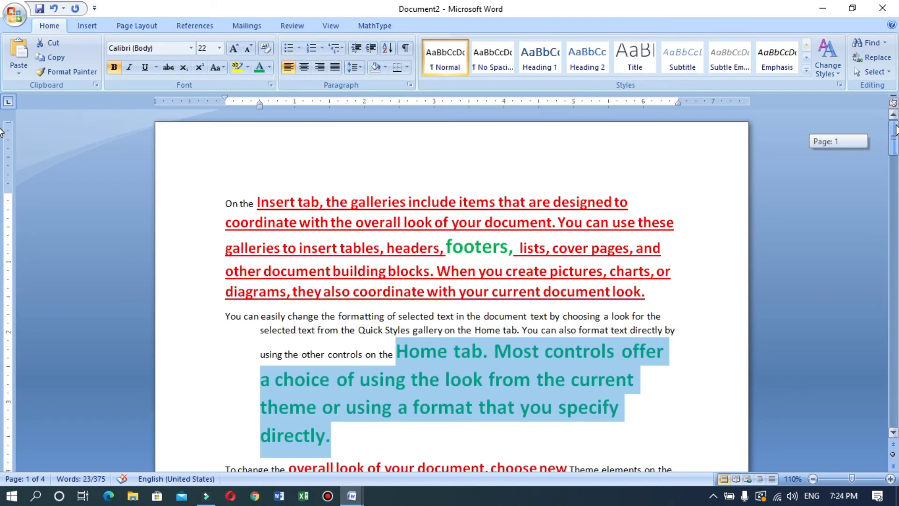
{"action": "left_click", "coordinate": [421, 206]}
{"action": "type", "text": "S"}
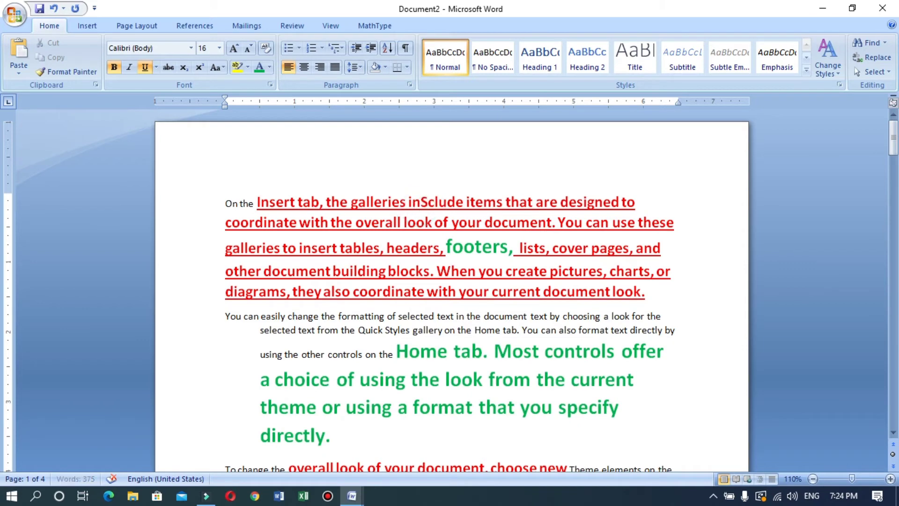
{"action": "left_click", "coordinate": [622, 226]}
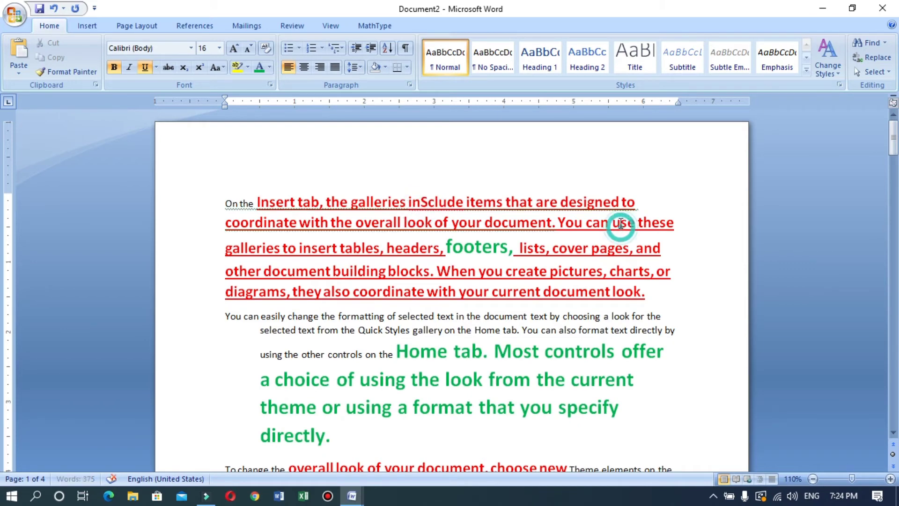
{"action": "type", "text": "W"}
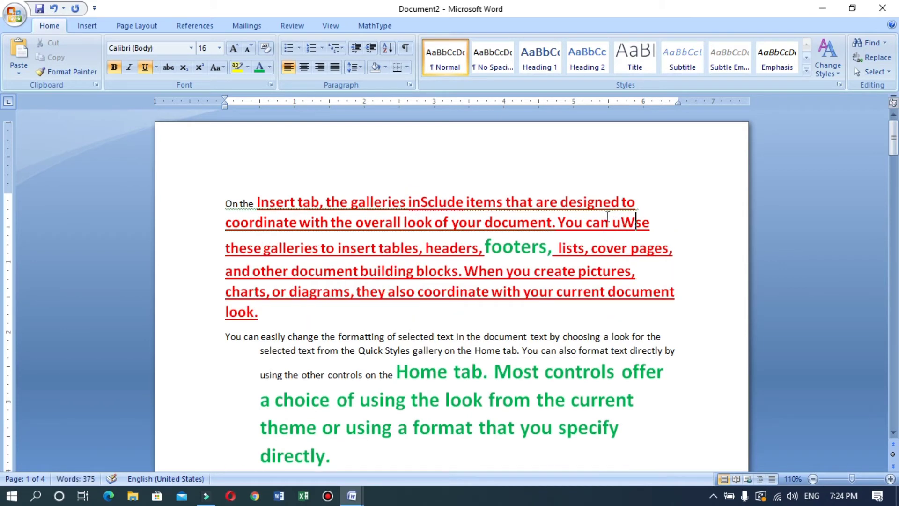
{"action": "left_click", "coordinate": [305, 294]}
{"action": "type", "text": "T"}
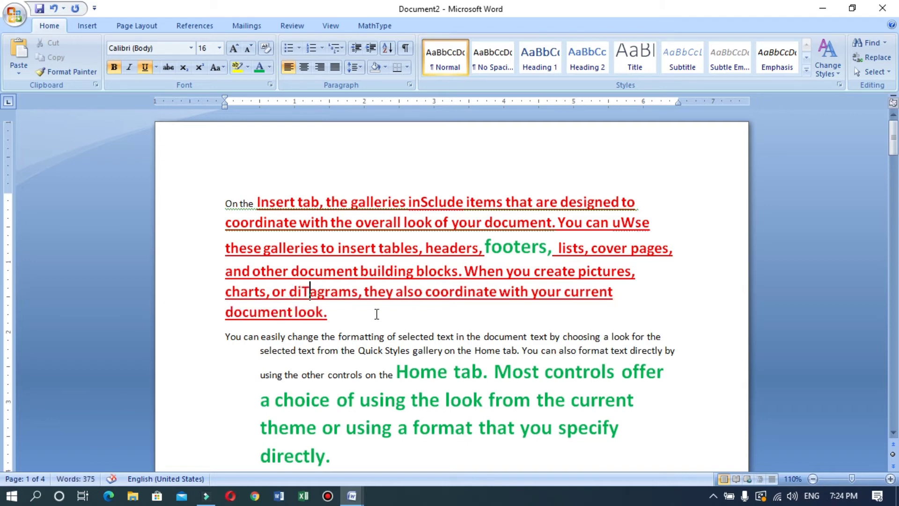
{"action": "type", "text": "F"}
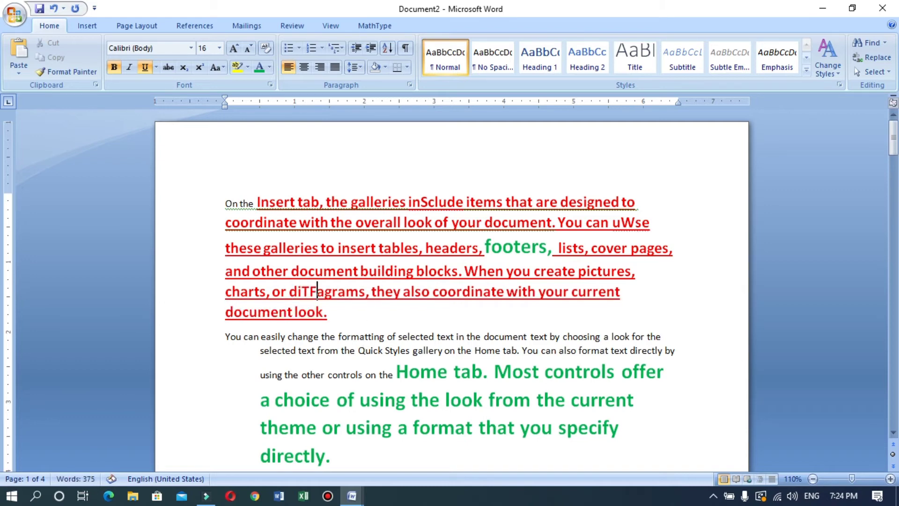
Step: Misspell words in the second paragraph as "iSn", "HoUme", "texUt" and "duirectly" by inserting stray letters
{"action": "left_click", "coordinate": [461, 336]}
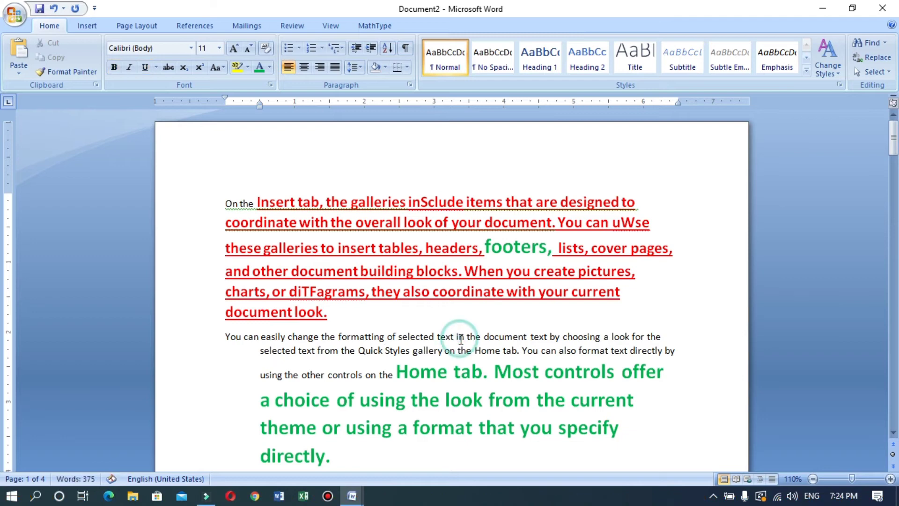
{"action": "type", "text": "S"}
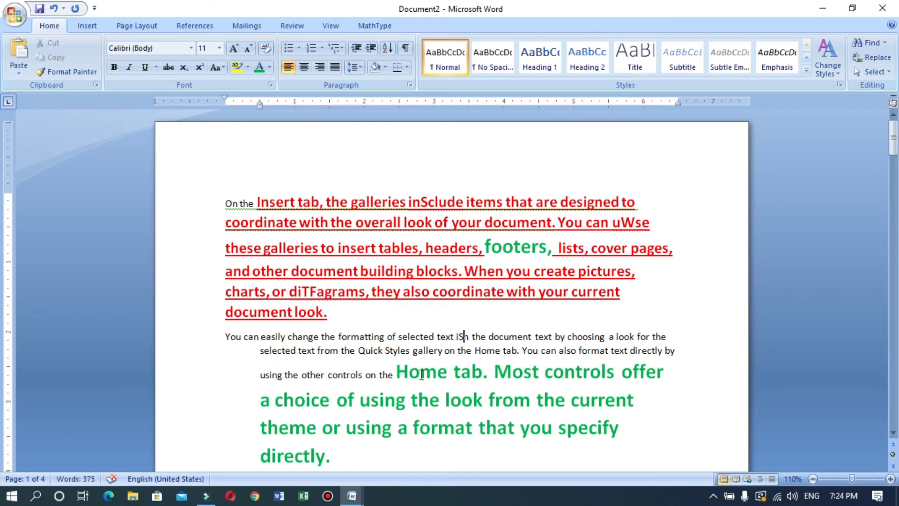
{"action": "left_click", "coordinate": [421, 372]}
{"action": "type", "text": "U"}
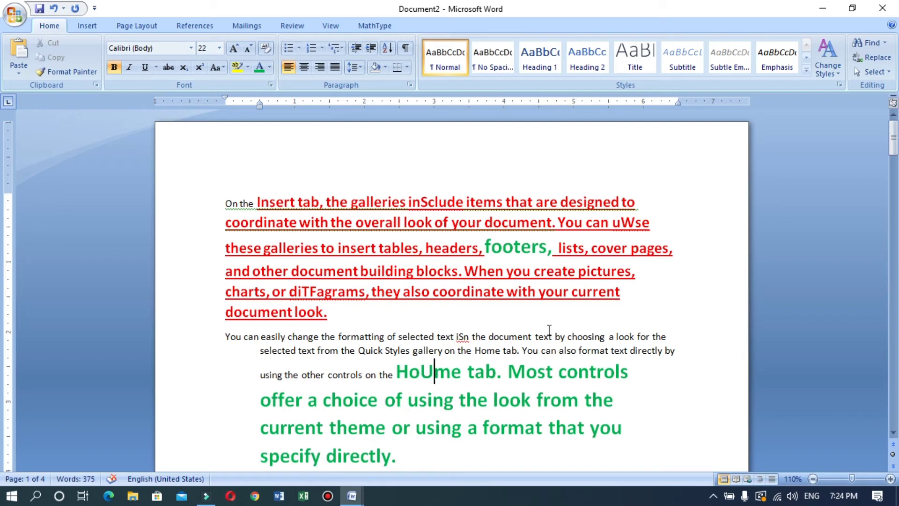
{"action": "left_click", "coordinate": [525, 337]}
{"action": "type", "text": "U"}
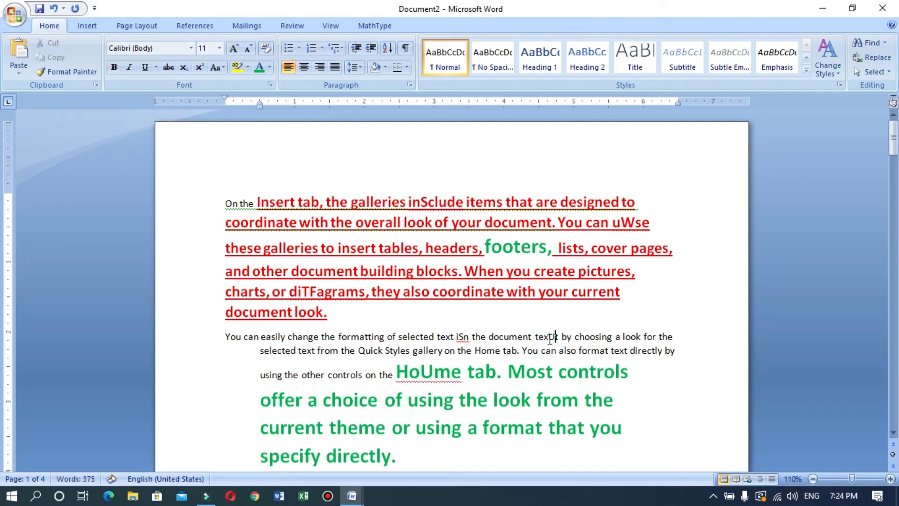
{"action": "left_click", "coordinate": [638, 357]}
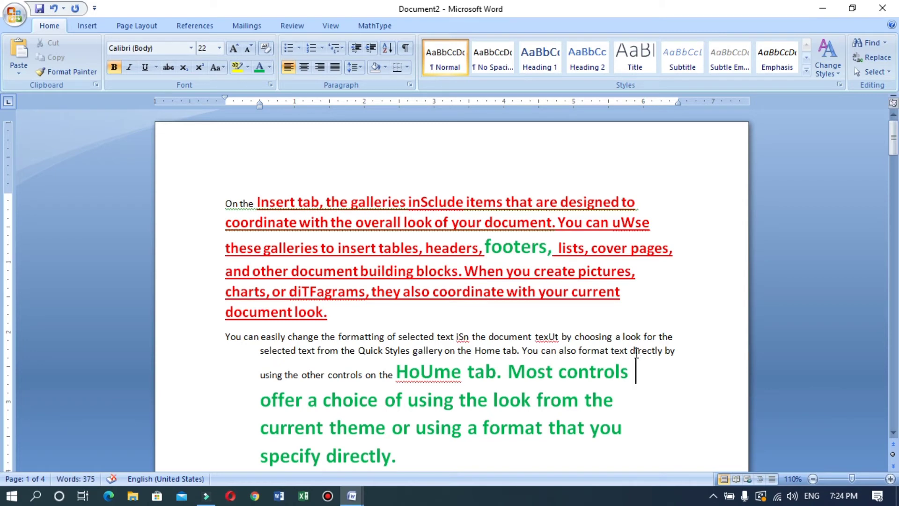
{"action": "left_click", "coordinate": [635, 351]}
{"action": "type", "text": "u"}
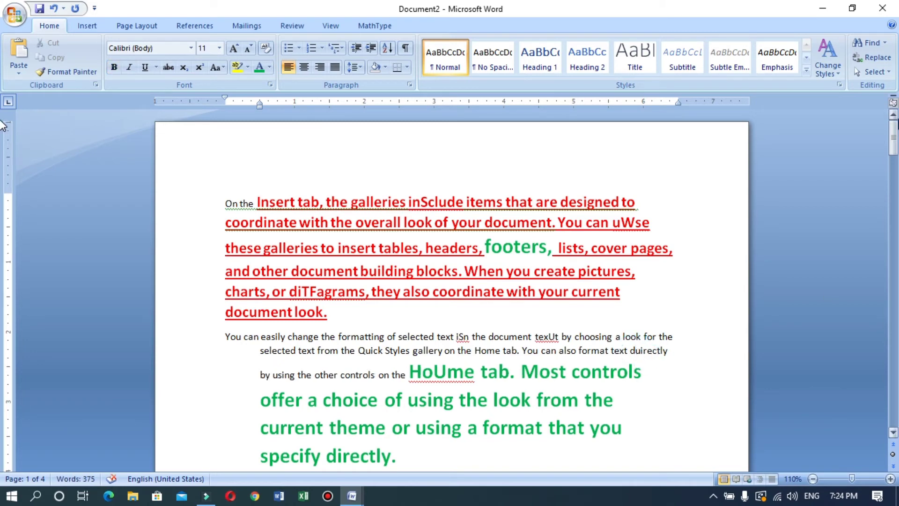
Step: Misspell "change" as "choange" and "elements" as "elemeents" in the third paragraph's first line
{"action": "left_click_drag", "start_coordinate": [895, 129], "coordinate": [895, 147]}
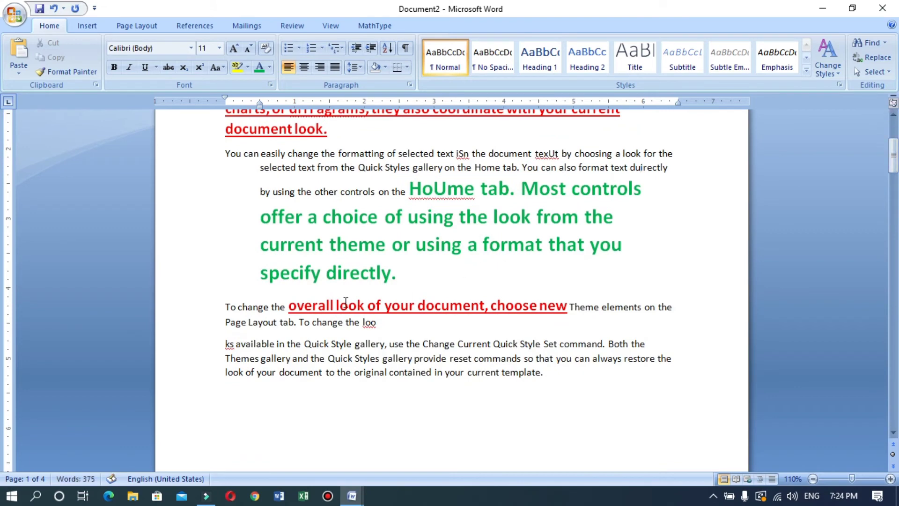
{"action": "left_click", "coordinate": [247, 308]}
{"action": "type", "text": "o"}
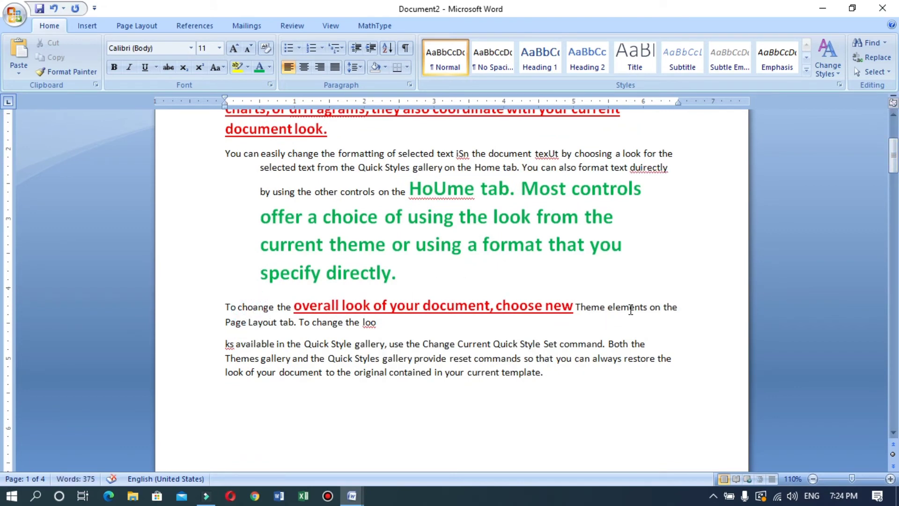
{"action": "left_click", "coordinate": [630, 308]}
{"action": "type", "text": "e"}
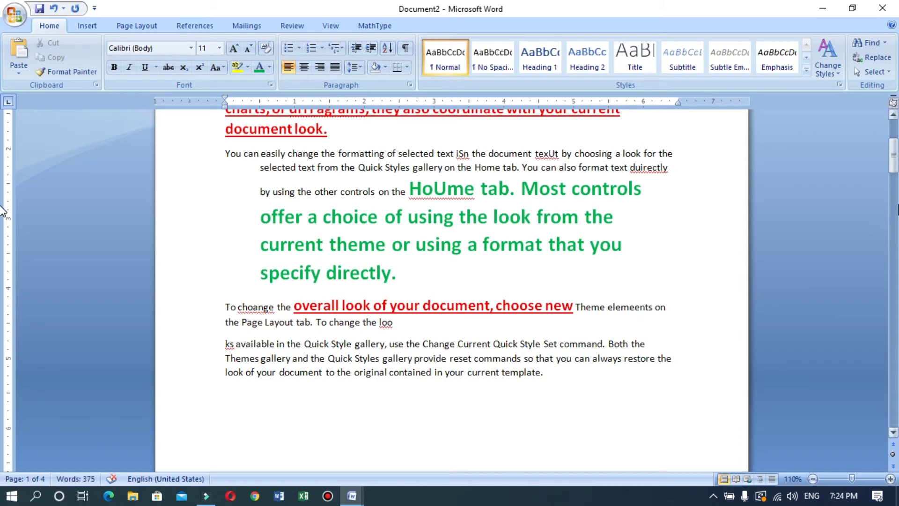
Step: Run the spelling and grammar check from the document's start, correcting "inSclude" to "include" and "uWse" to "use"
{"action": "scroll", "coordinate": [4, 171], "scroll_direction": "up", "scroll_amount": 5}
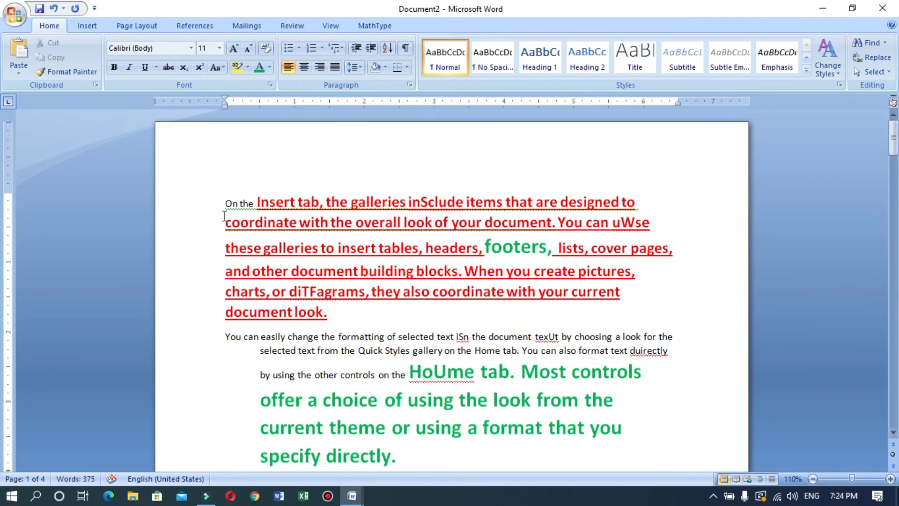
{"action": "left_click", "coordinate": [225, 203]}
{"action": "key", "text": "F7"}
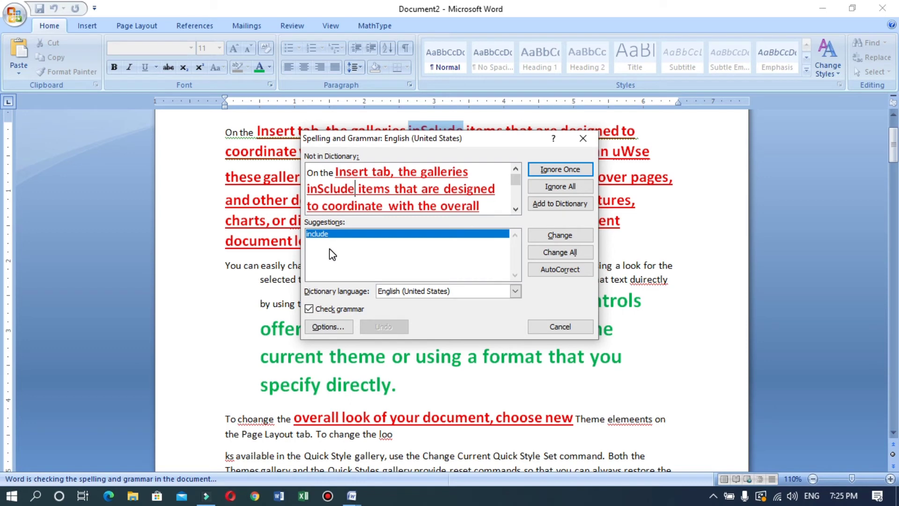
{"action": "left_click", "coordinate": [555, 236]}
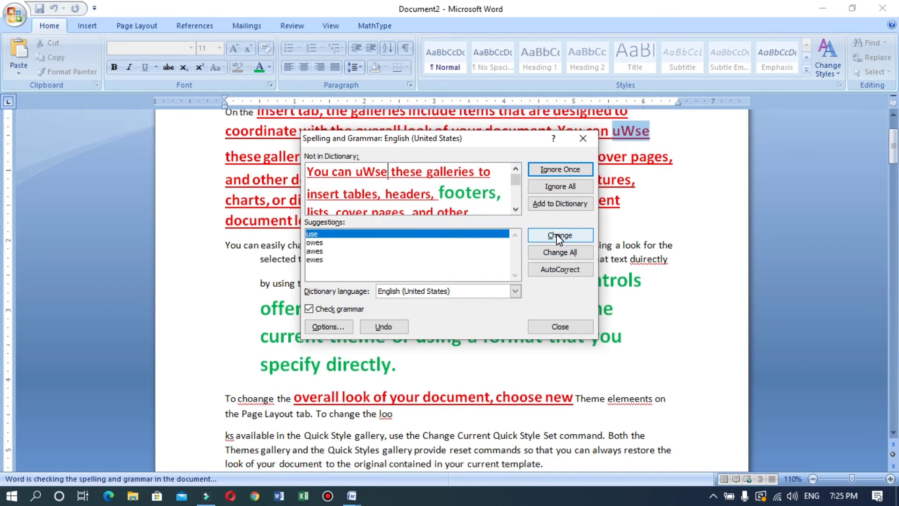
{"action": "left_click", "coordinate": [383, 178]}
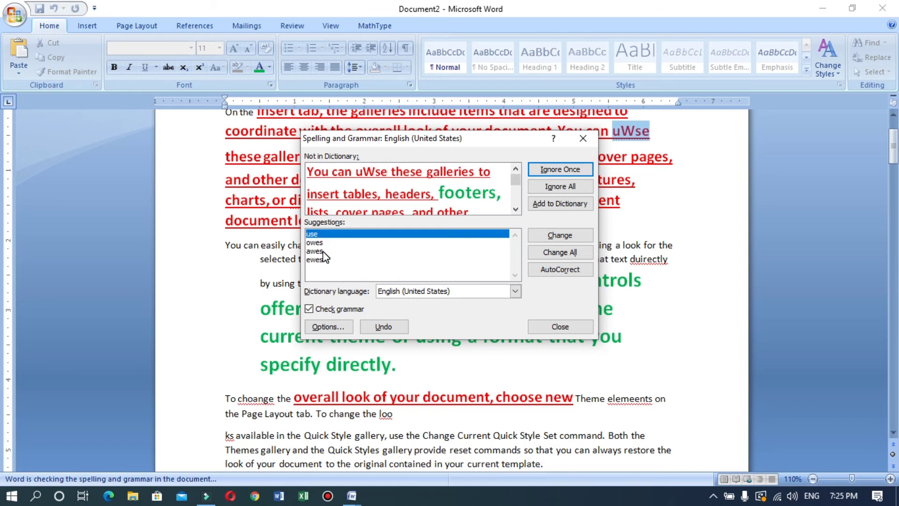
{"action": "left_click", "coordinate": [579, 237]}
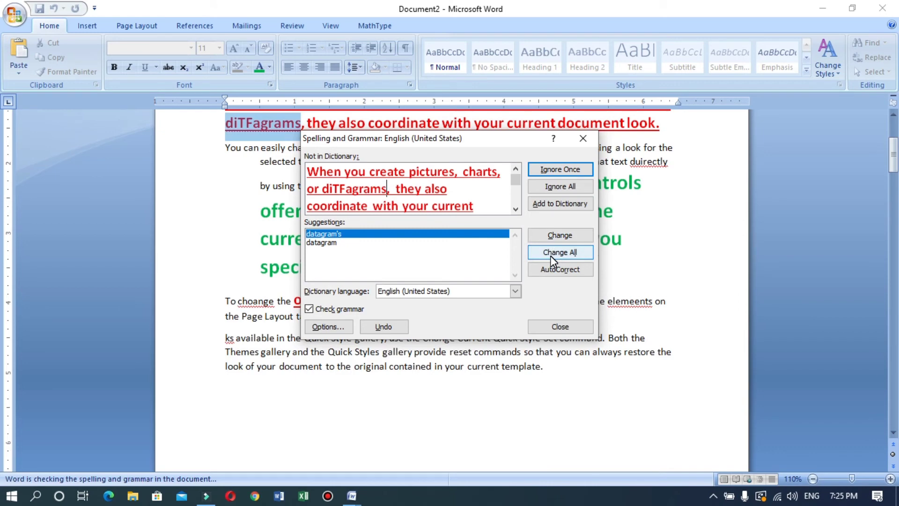
Step: Replace "diTFagrams" with "datagram", "iSn" with "in" and "texUt" with "text", and end the spelling check
{"action": "left_click", "coordinate": [331, 243]}
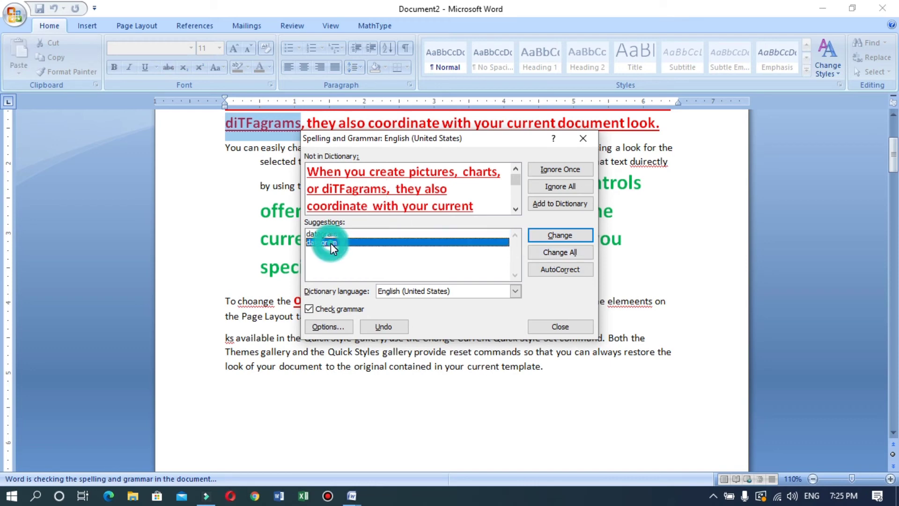
{"action": "left_click", "coordinate": [562, 235]}
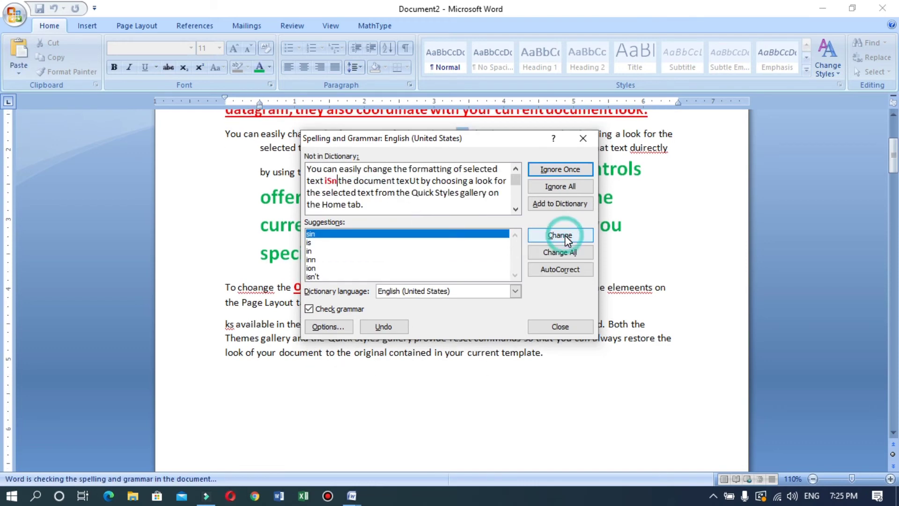
{"action": "left_click", "coordinate": [315, 252]}
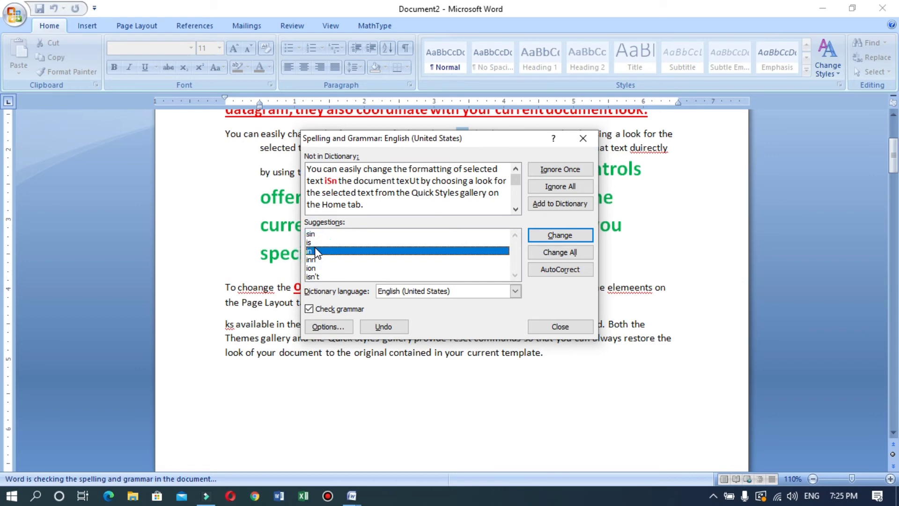
{"action": "left_click", "coordinate": [579, 236]}
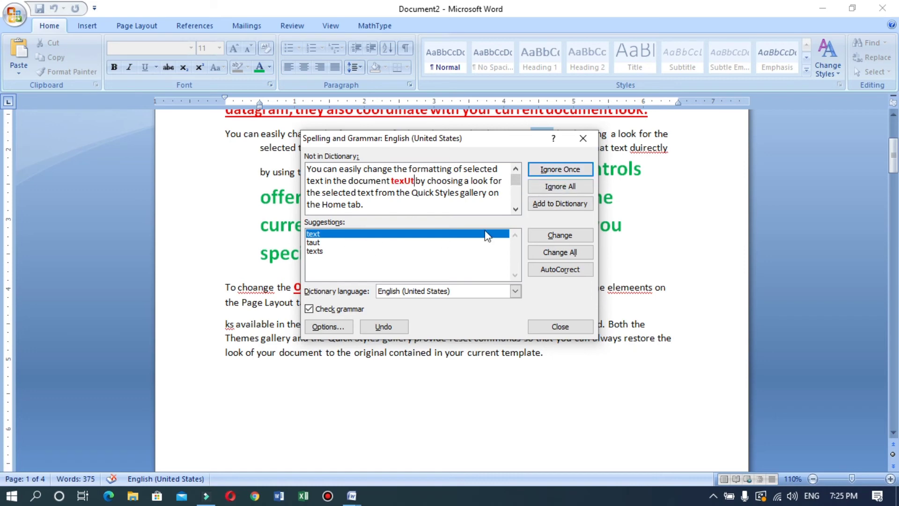
{"action": "left_click", "coordinate": [544, 237]}
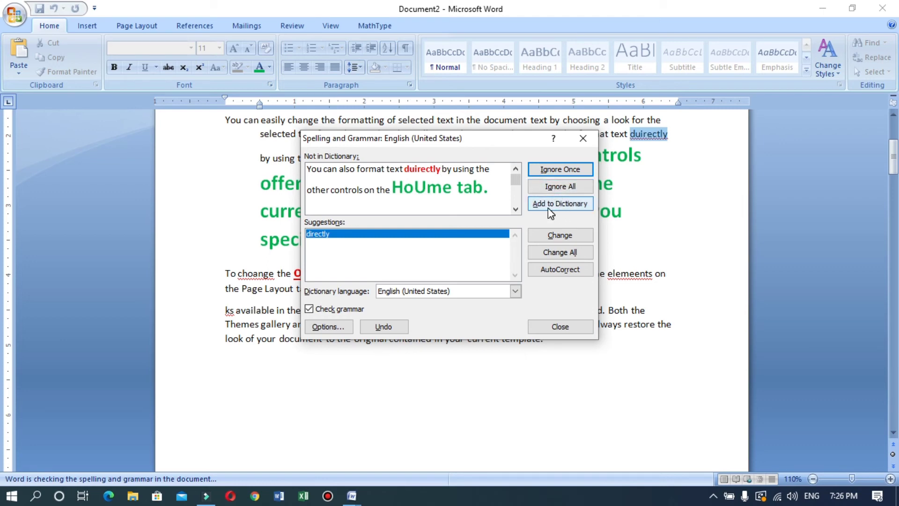
{"action": "left_click", "coordinate": [575, 326]}
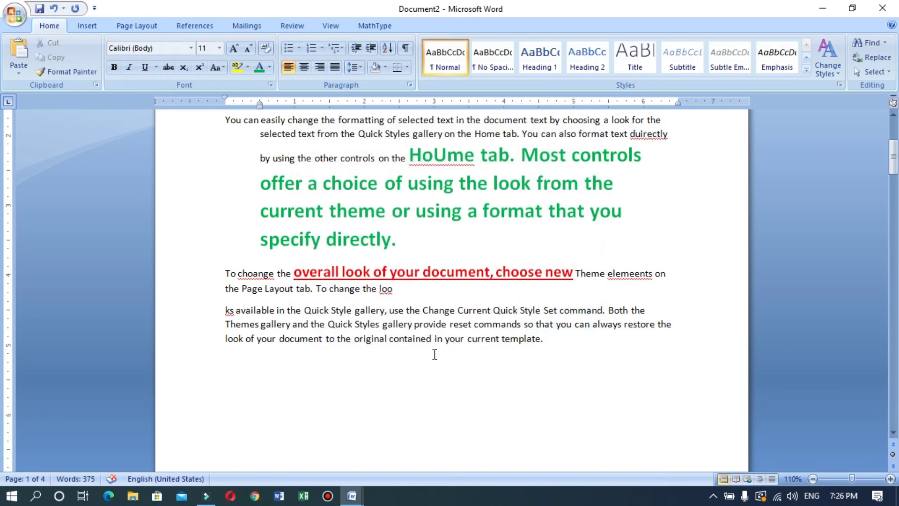
Step: Return to the BASIC SHORT CUT KEYS4 document and insert the current date at the end of item 40
{"action": "mouse_move", "coordinate": [352, 496]}
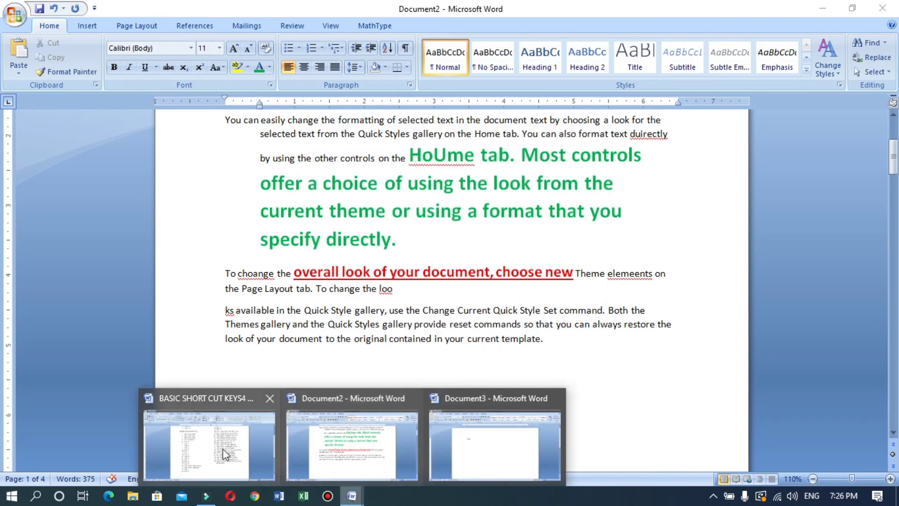
{"action": "left_click", "coordinate": [224, 454]}
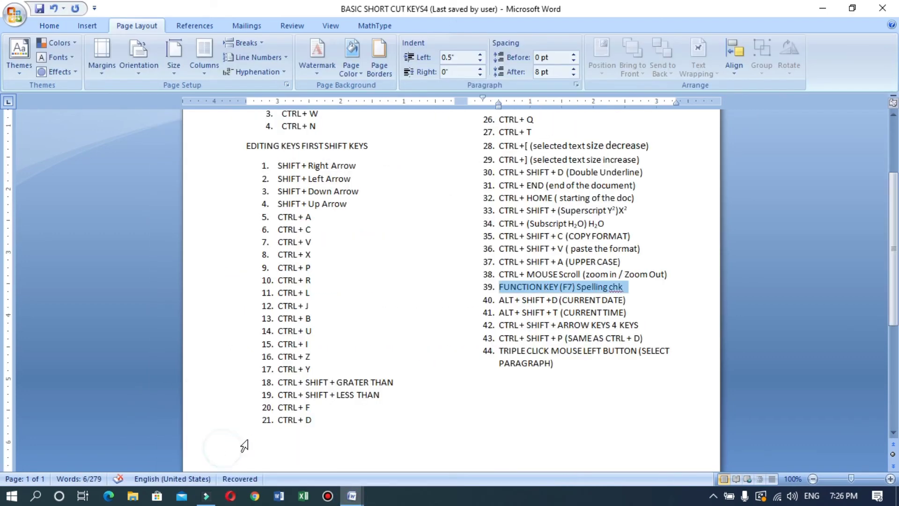
{"action": "left_click_drag", "start_coordinate": [629, 300], "coordinate": [574, 301]}
{"action": "left_click", "coordinate": [633, 296]}
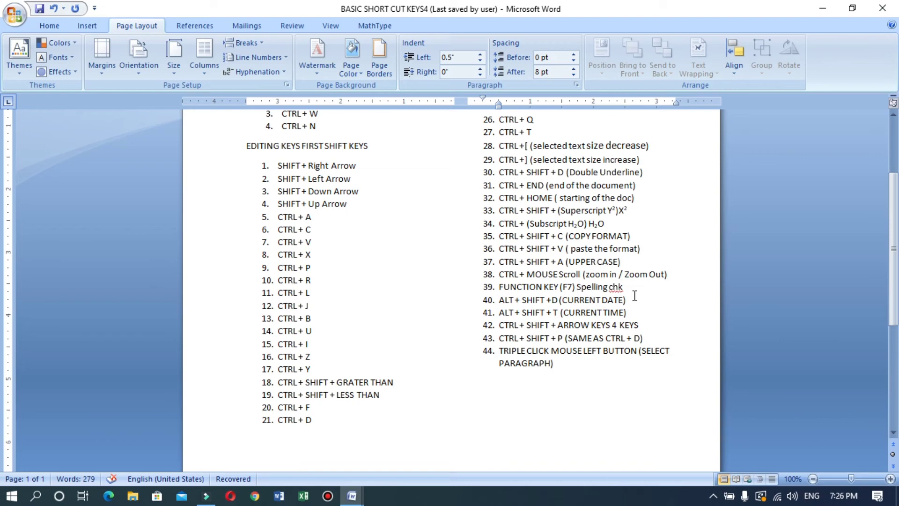
{"action": "key", "text": "alt+shift+d"}
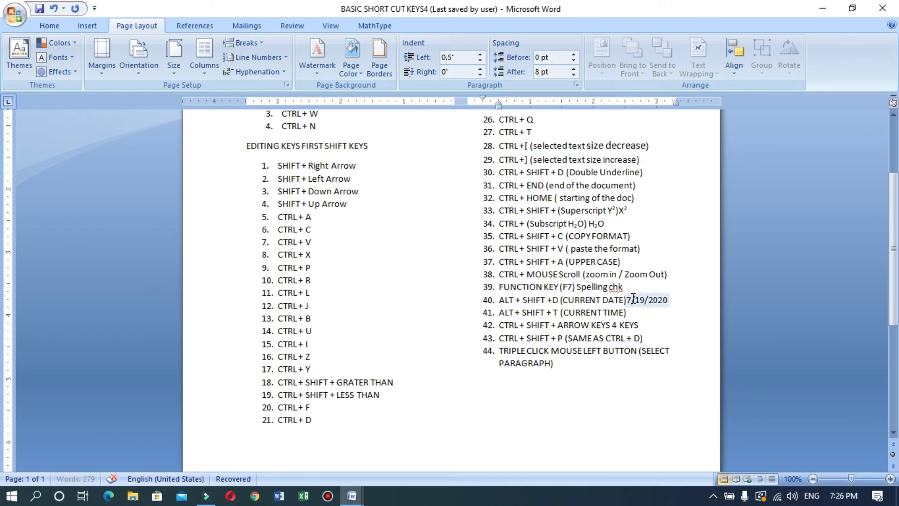
Step: Insert the current time at the end of item 41
{"action": "left_click", "coordinate": [639, 318]}
{"action": "key", "text": "alt+shift+t"}
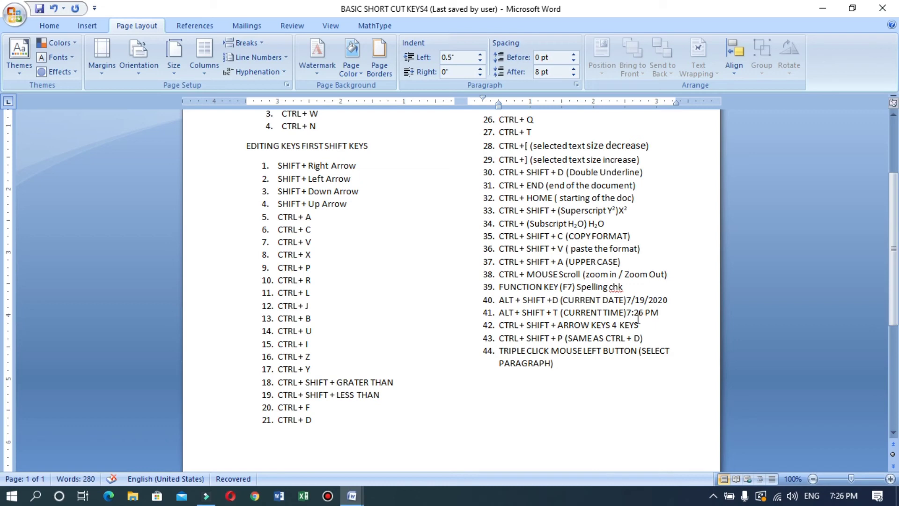
Step: Switch to Document2 and extend a selection backward word by word from after "Quick Style" to "change" in the preceding paragraph
{"action": "mouse_move", "coordinate": [352, 496]}
{"action": "left_click", "coordinate": [386, 448]}
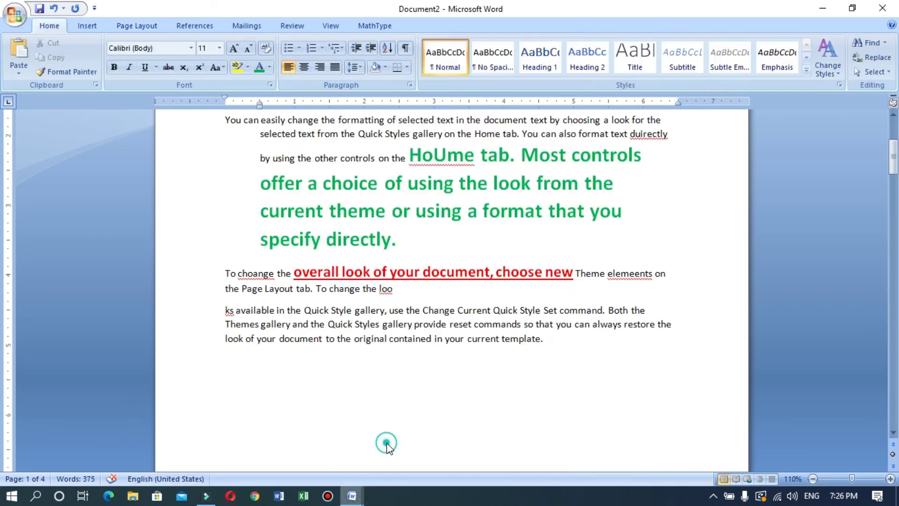
{"action": "left_click", "coordinate": [359, 312]}
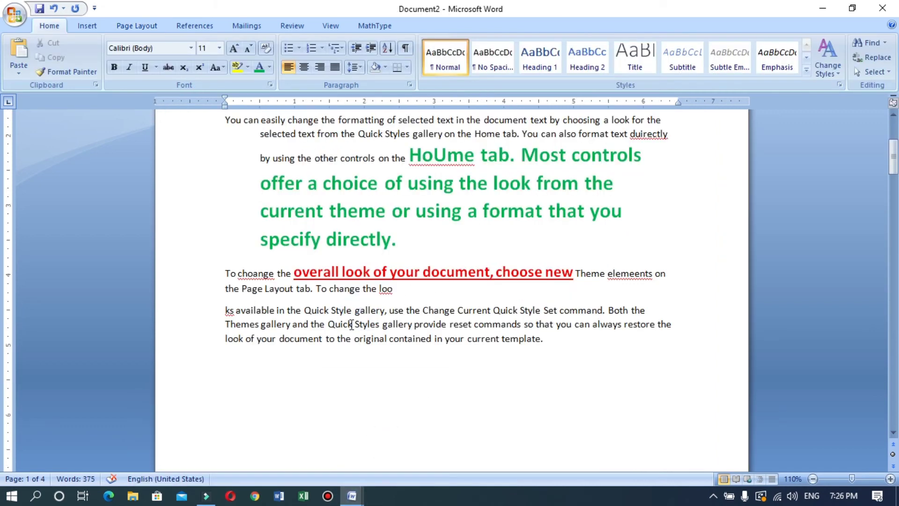
{"action": "left_click", "coordinate": [354, 311]}
{"action": "key", "text": "ctrl+shift+Left"}
{"action": "key", "text": "ctrl+shift+Left"}
{"action": "key", "text": "ctrl+shift+Left"}
{"action": "key", "text": "ctrl+shift+Left"}
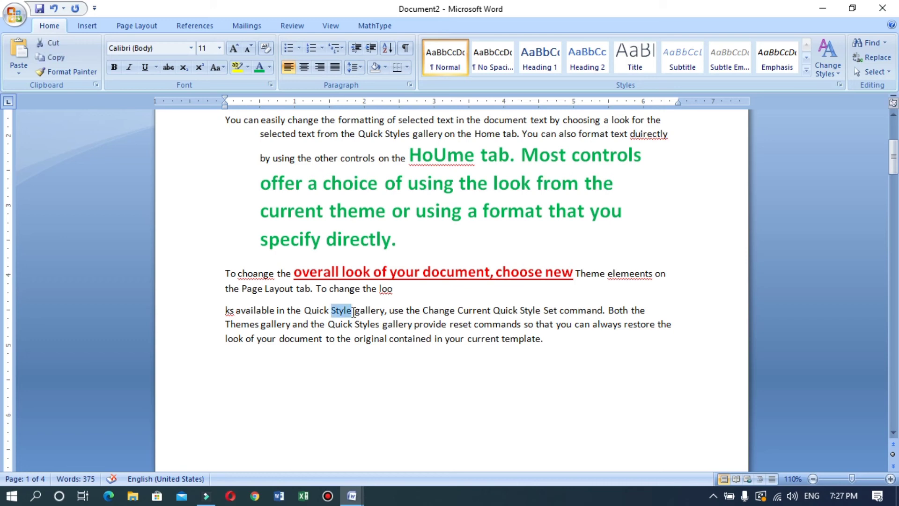
{"action": "key", "text": "ctrl+shift+Left"}
{"action": "key", "text": "ctrl+shift+Left"}
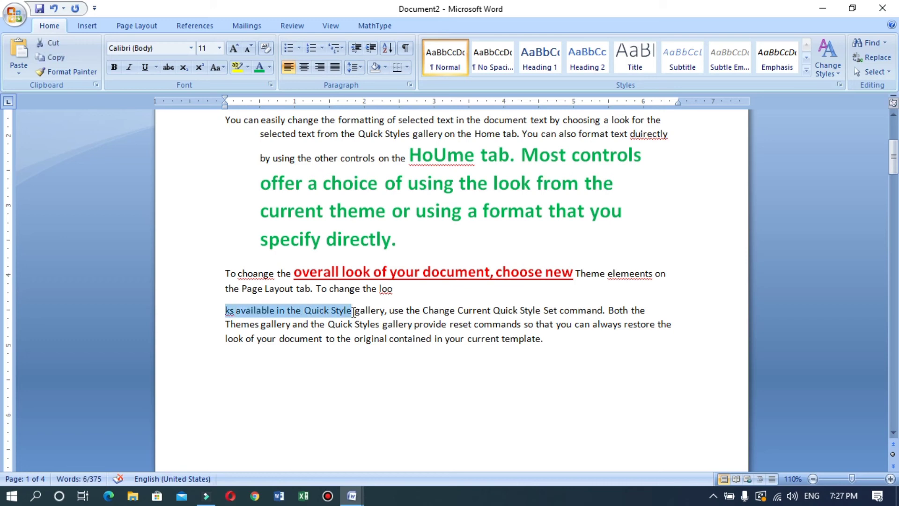
{"action": "key", "text": "shift+Left"}
{"action": "key", "text": "shift+Left"}
{"action": "key", "text": "shift+Left"}
{"action": "key", "text": "shift+Left"}
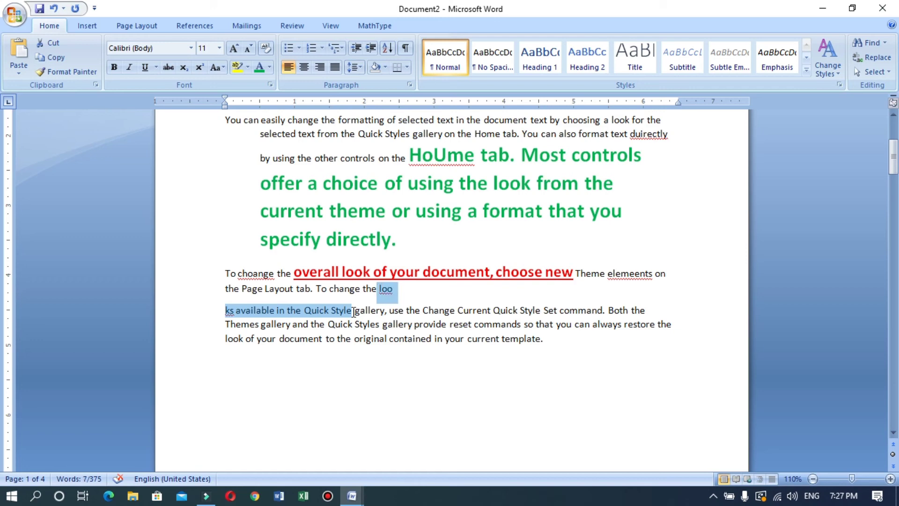
{"action": "key", "text": "ctrl+shift+Left"}
{"action": "key", "text": "ctrl+shift+Left"}
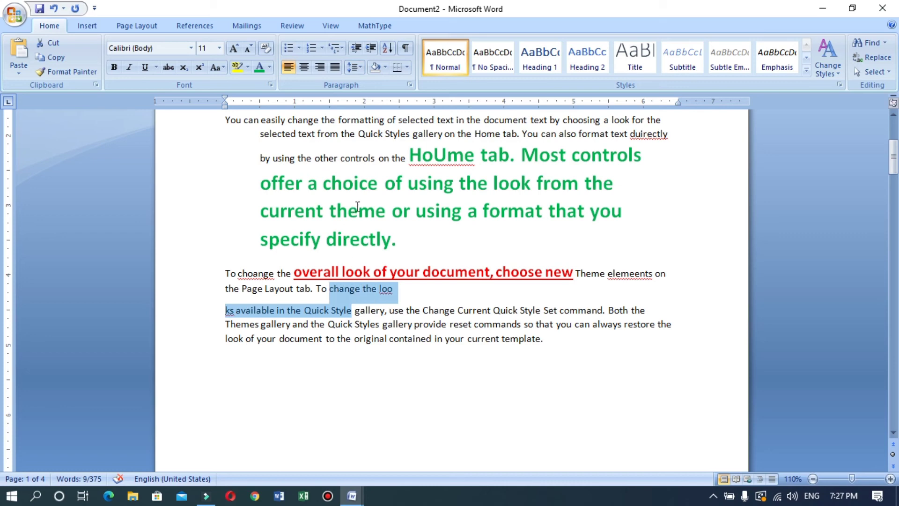
Step: Extend a selection forward word by word from inside "choice" through "current theme" in the green text
{"action": "left_click", "coordinate": [360, 194]}
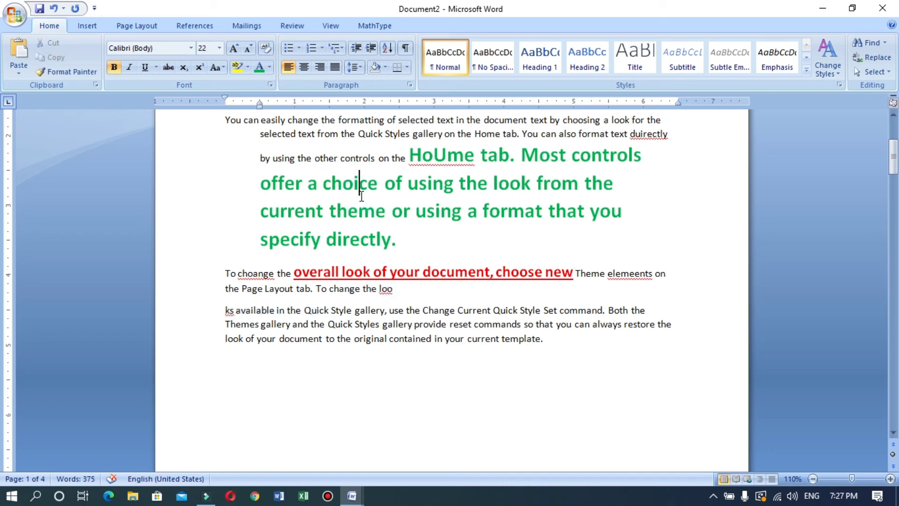
{"action": "key", "text": "ctrl+shift+Right"}
{"action": "key", "text": "ctrl+shift+Right"}
{"action": "key", "text": "ctrl+shift+Right"}
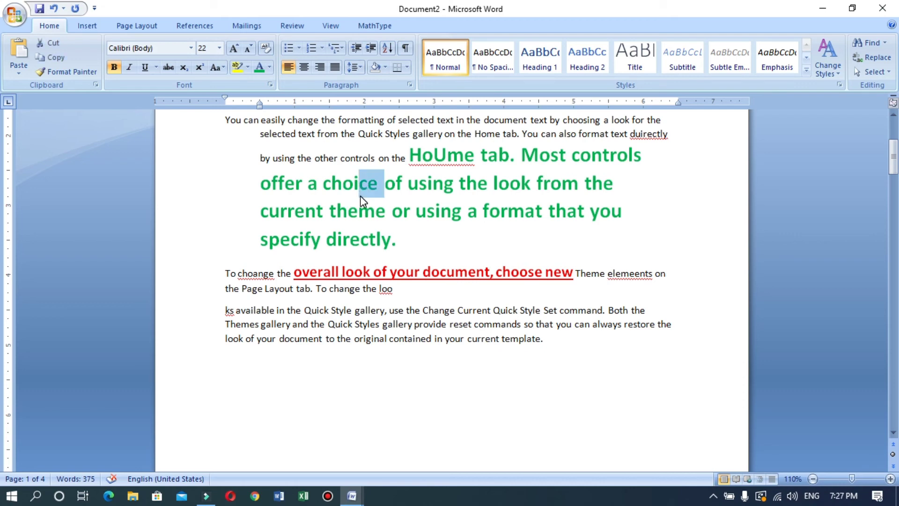
{"action": "key", "text": "ctrl+shift+Right"}
{"action": "key", "text": "ctrl+shift+Right"}
{"action": "key", "text": "ctrl+shift+Right"}
{"action": "key", "text": "ctrl+shift+Right"}
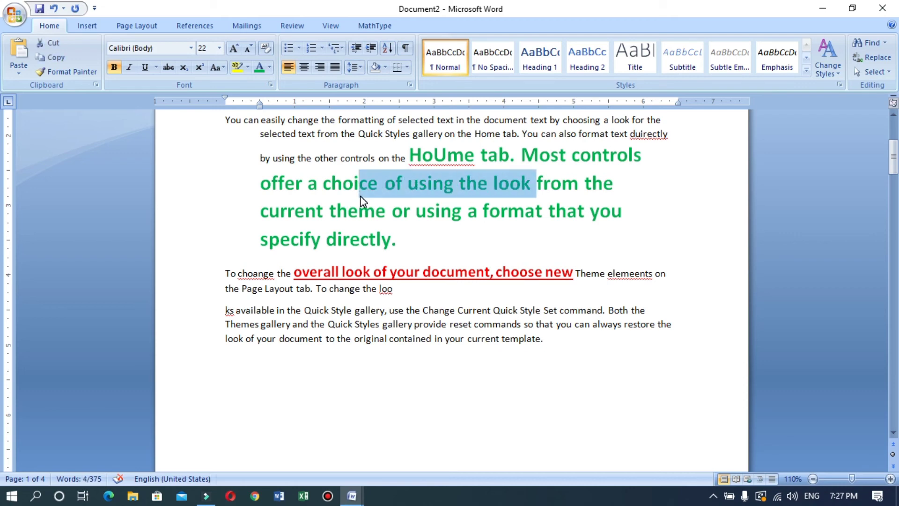
{"action": "key", "text": "ctrl+shift+Right"}
{"action": "key", "text": "ctrl+shift+Right"}
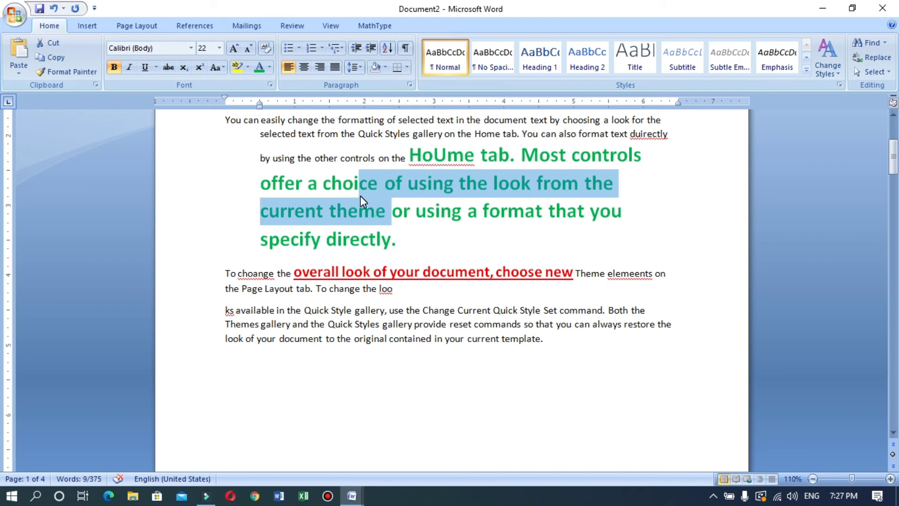
Step: Select from the end of "directly" in the green text back to the paragraph's start, and clear the selection
{"action": "key", "text": "Down"}
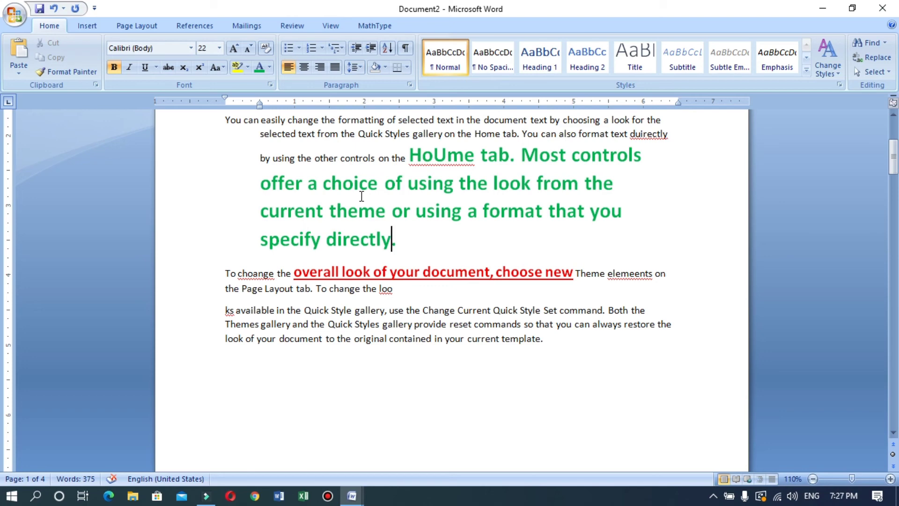
{"action": "key", "text": "ctrl+shift+Up"}
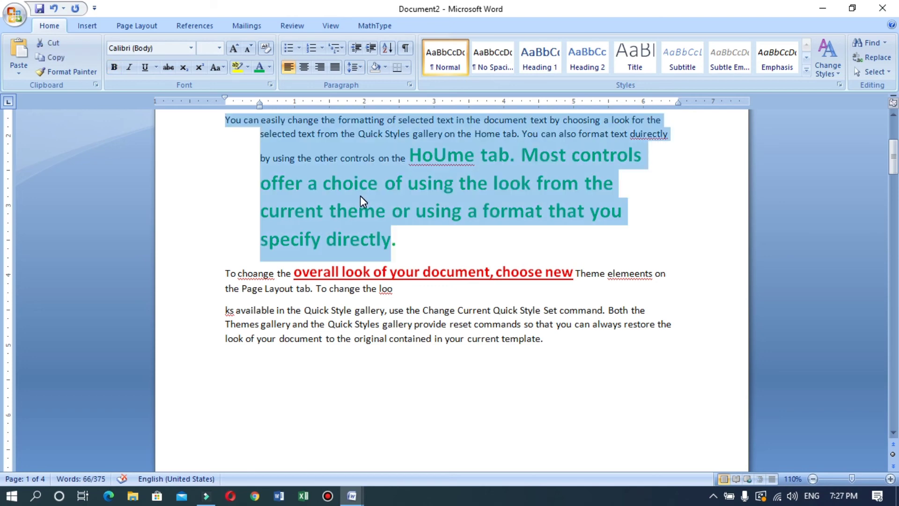
{"action": "key", "text": "Right"}
Step: Place the cursor inside "galleries" in the paragraph starting "On the Insert tab" and extend the selection down paragraph by paragraph through four paragraphs
{"action": "key", "text": "Up"}
{"action": "key", "text": "Up"}
{"action": "key", "text": "Up"}
{"action": "key", "text": "Up"}
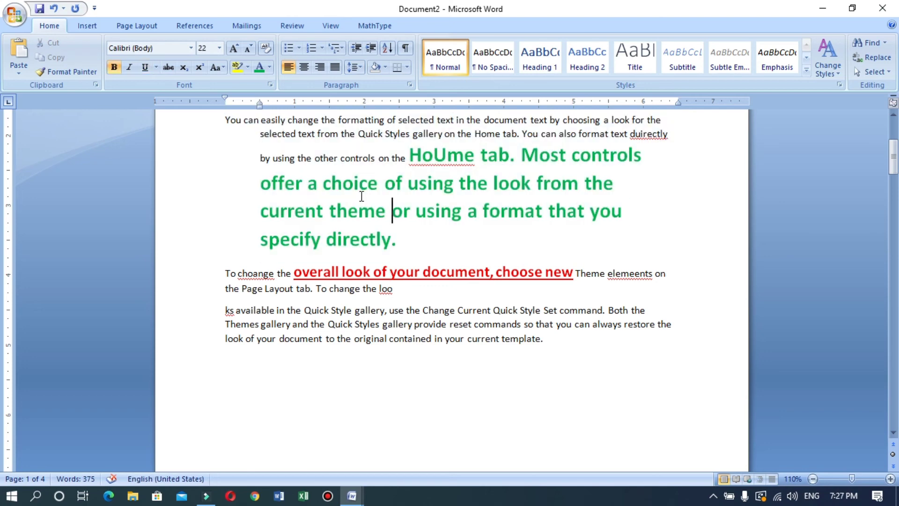
{"action": "key", "text": "Up"}
{"action": "key", "text": "Up"}
{"action": "key", "text": "Up"}
{"action": "key", "text": "Up"}
{"action": "key", "text": "Up"}
{"action": "key", "text": "Up"}
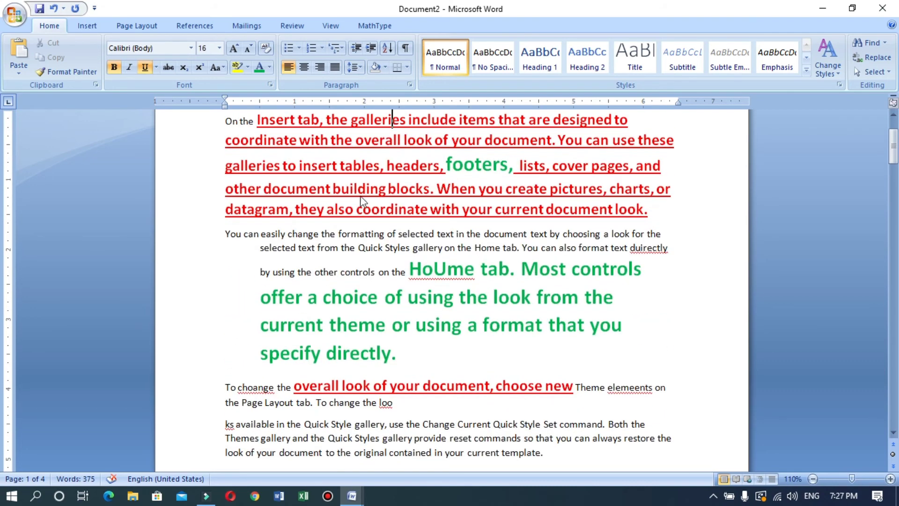
{"action": "key", "text": "ctrl+shift+Down"}
{"action": "key", "text": "ctrl+shift+Down"}
{"action": "key", "text": "ctrl+shift+Down"}
{"action": "key", "text": "ctrl+shift+Down"}
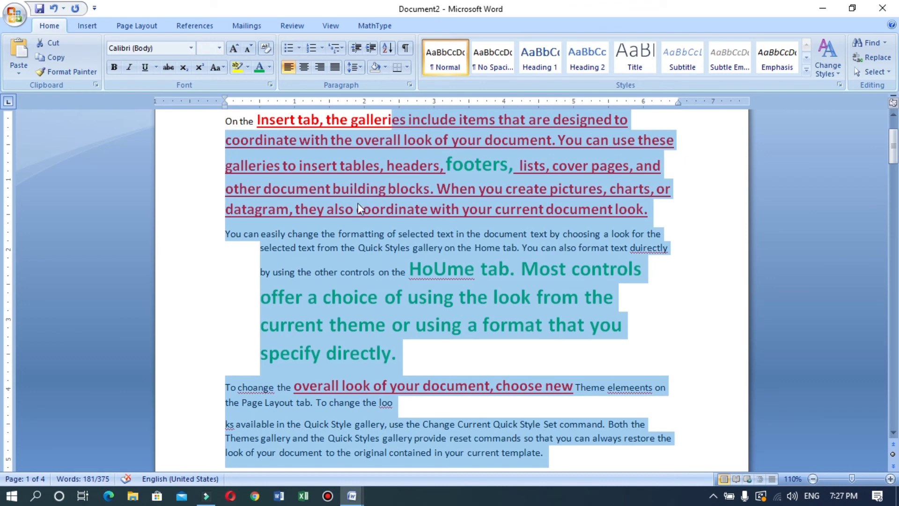
Step: Return to the BASIC SHORT CUT KEYS4 document and select the last three letters of item 42
{"action": "mouse_move", "coordinate": [351, 496]}
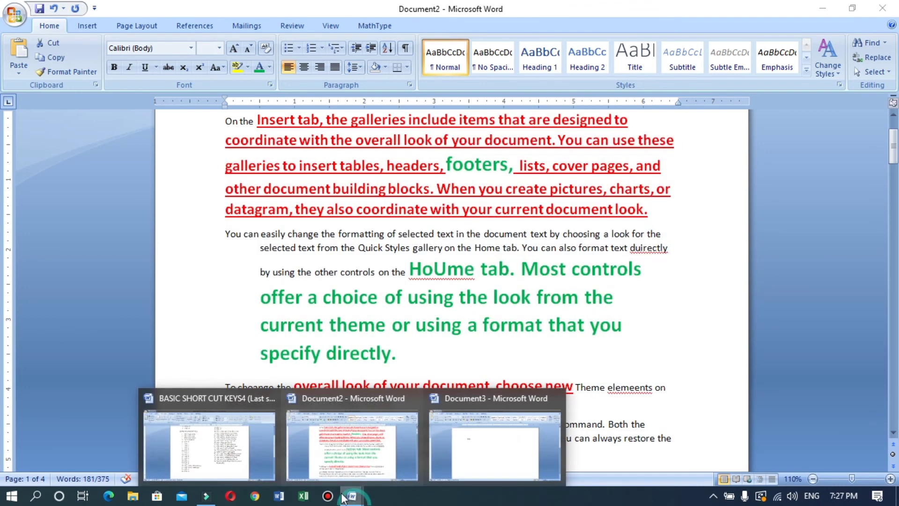
{"action": "left_click", "coordinate": [228, 447]}
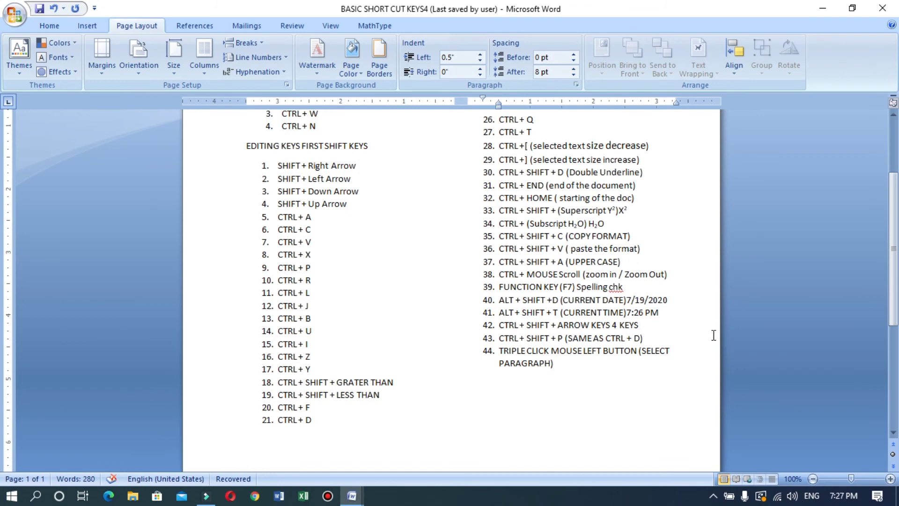
{"action": "left_click", "coordinate": [644, 326]}
{"action": "key", "text": "shift+Left"}
{"action": "key", "text": "shift+Left"}
{"action": "key", "text": "shift+Left"}
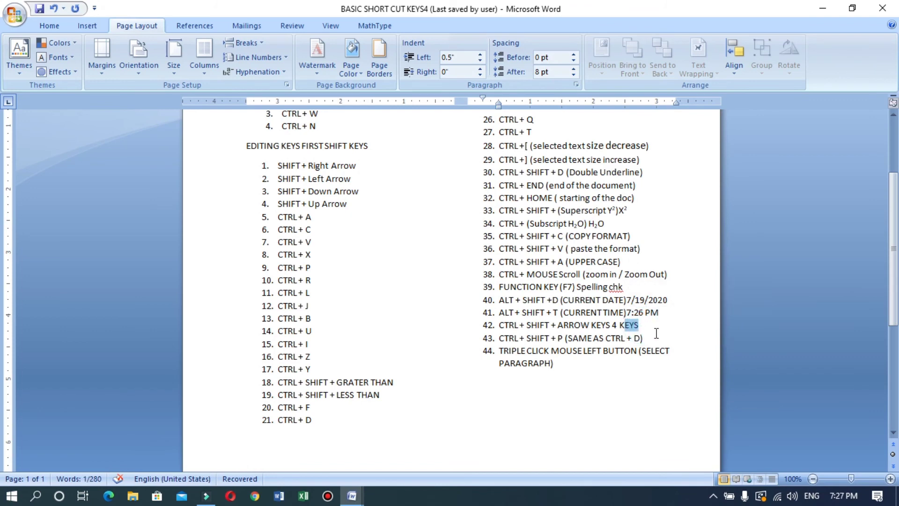
Step: Compare item 43 with item 21 by selecting the text of each in turn
{"action": "left_click_drag", "start_coordinate": [645, 337], "coordinate": [508, 342]}
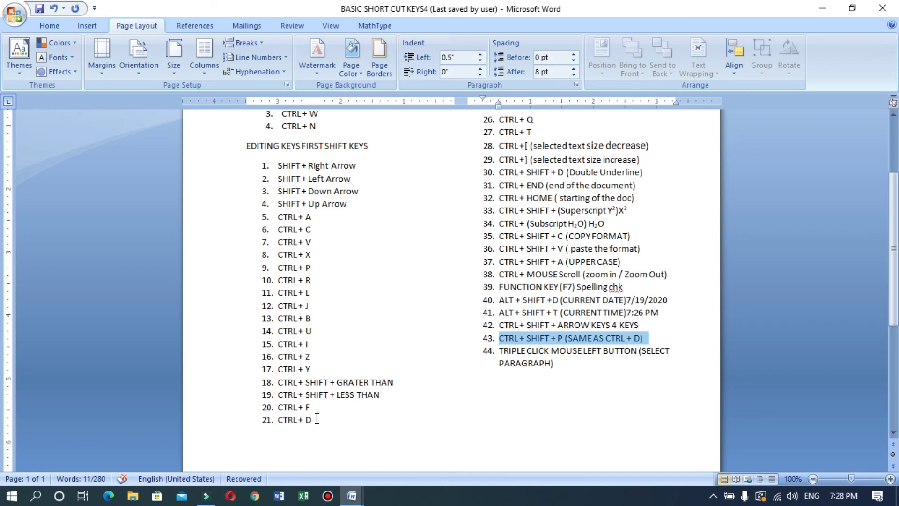
{"action": "left_click_drag", "start_coordinate": [317, 418], "coordinate": [283, 422]}
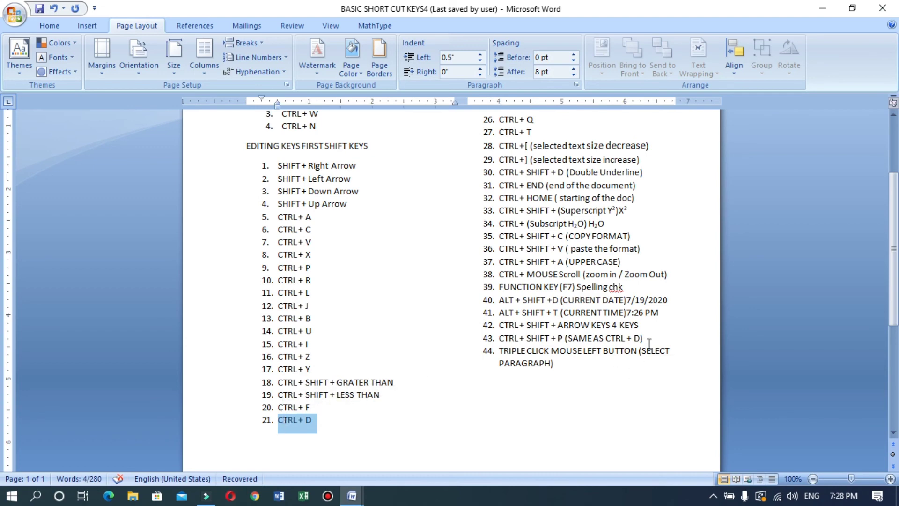
Step: Select item 43's text and choose bold style and size 14 in its font settings
{"action": "left_click_drag", "start_coordinate": [649, 343], "coordinate": [509, 338]}
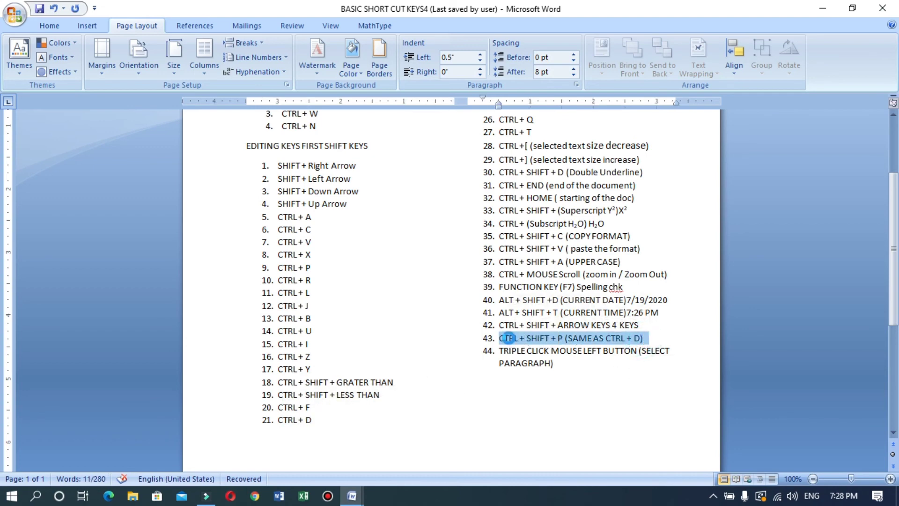
{"action": "key", "text": "ctrl+shift+p"}
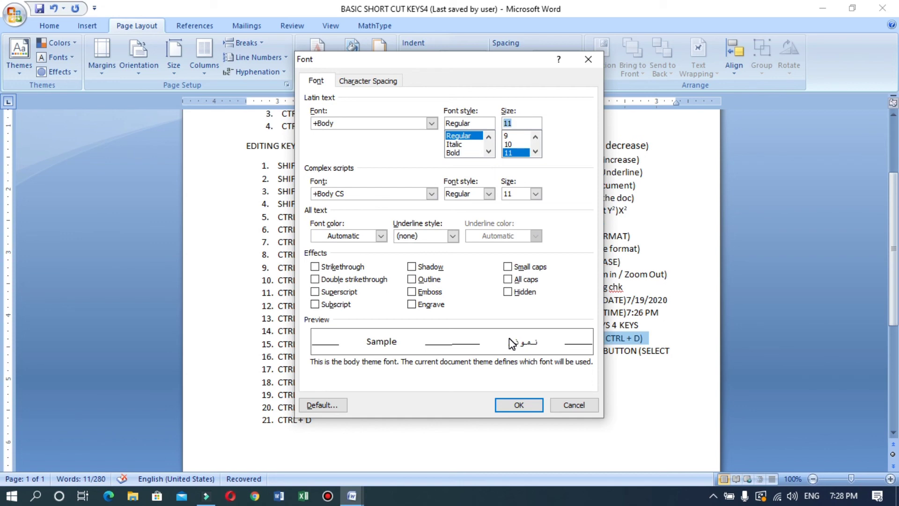
{"action": "left_click", "coordinate": [453, 152]}
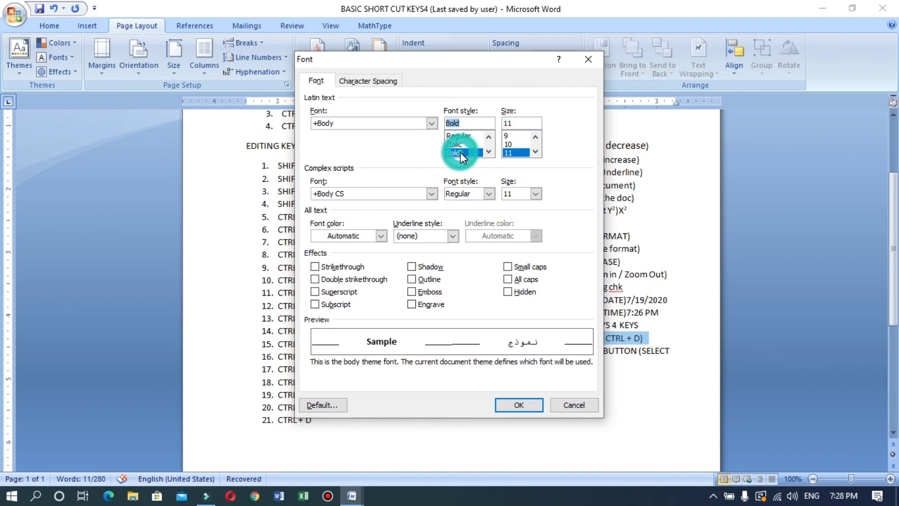
{"action": "left_click", "coordinate": [535, 151]}
{"action": "left_click", "coordinate": [535, 151]}
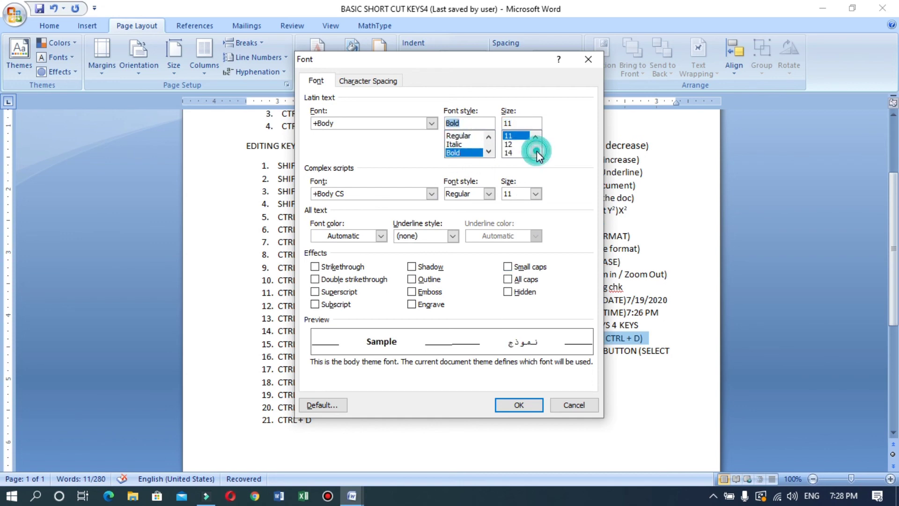
{"action": "left_click", "coordinate": [511, 153]}
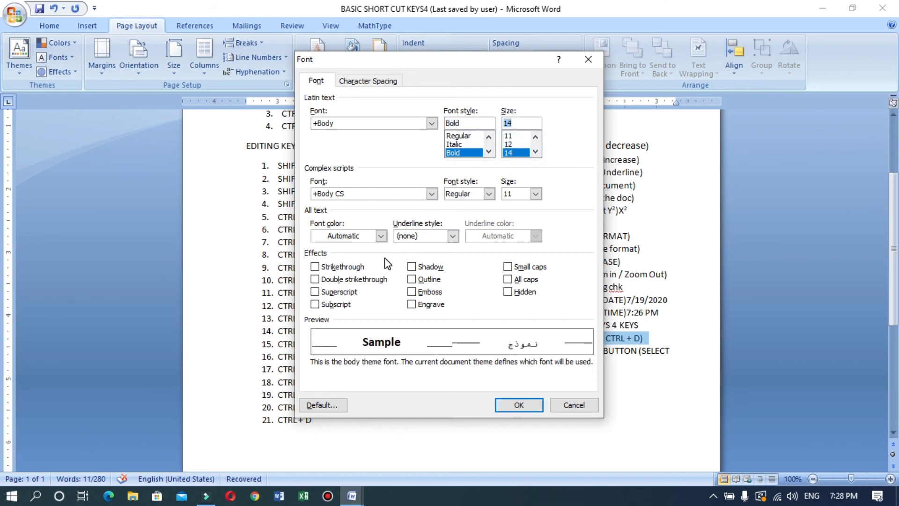
Step: Add a red font color, a dotted blue underline and strikethrough, and apply the font settings to item 43
{"action": "left_click", "coordinate": [380, 236]}
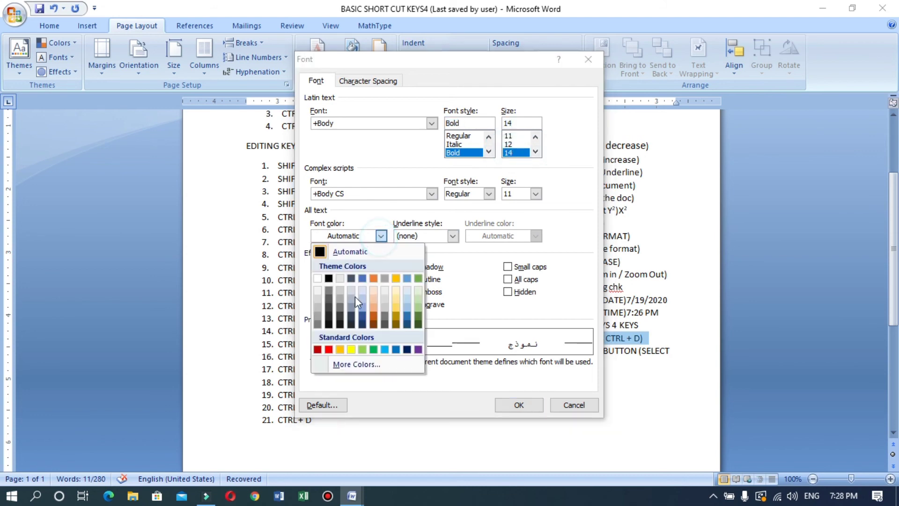
{"action": "left_click", "coordinate": [329, 348]}
{"action": "left_click", "coordinate": [424, 241]}
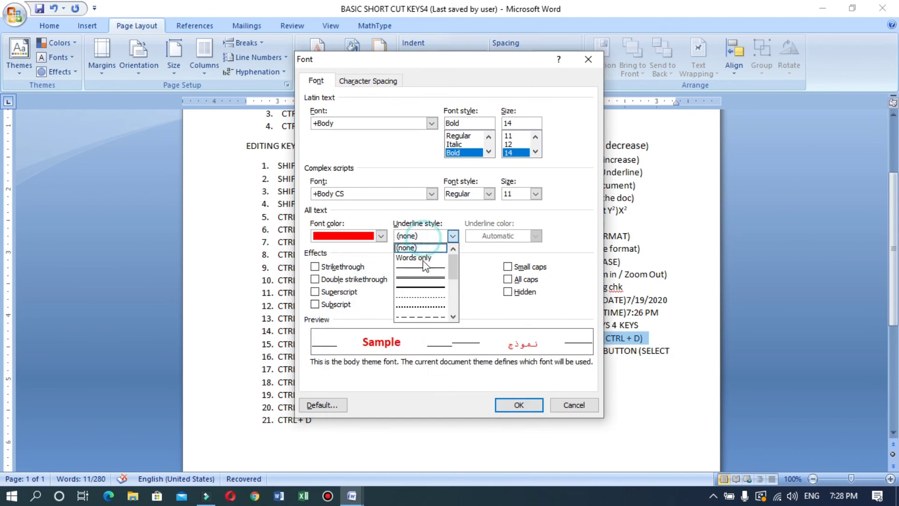
{"action": "left_click", "coordinate": [426, 306]}
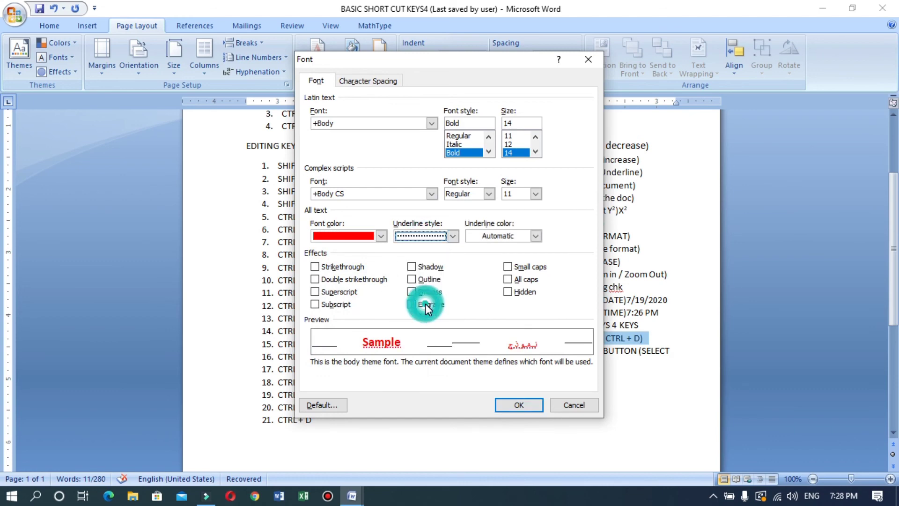
{"action": "left_click", "coordinate": [535, 238]}
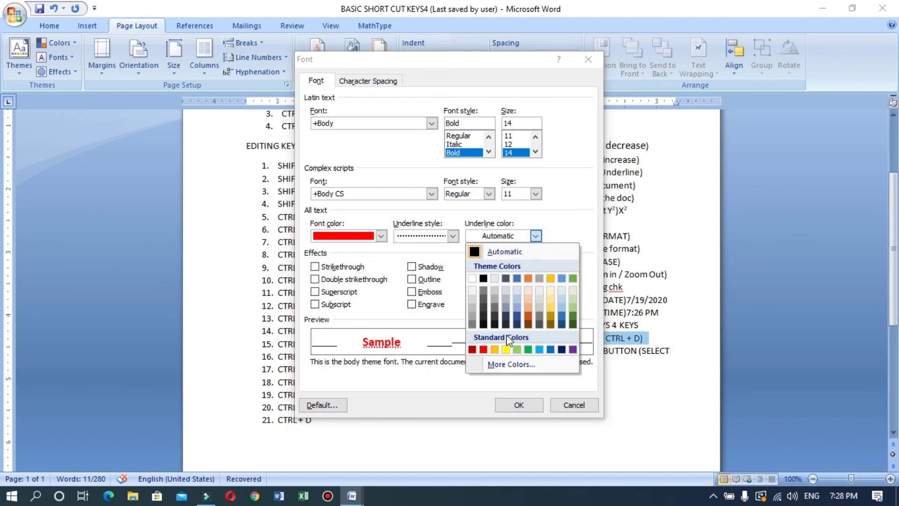
{"action": "left_click", "coordinate": [551, 350]}
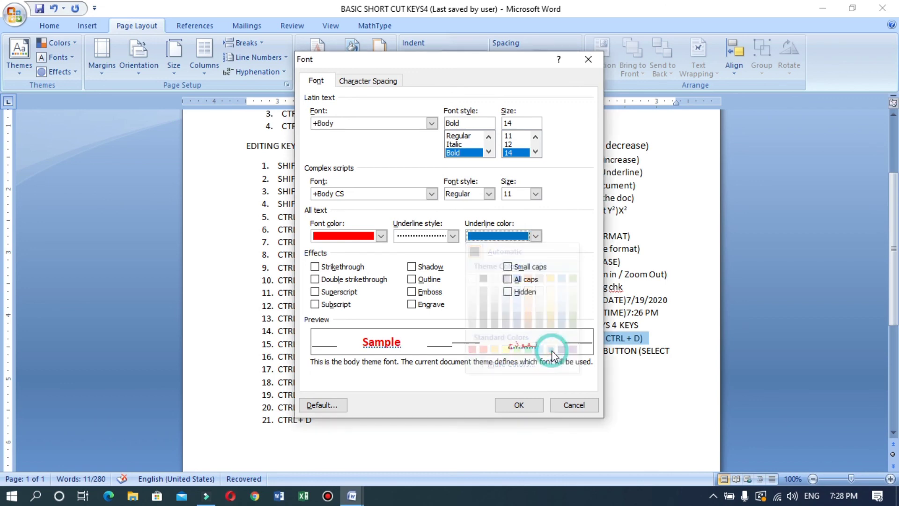
{"action": "left_click", "coordinate": [316, 267]}
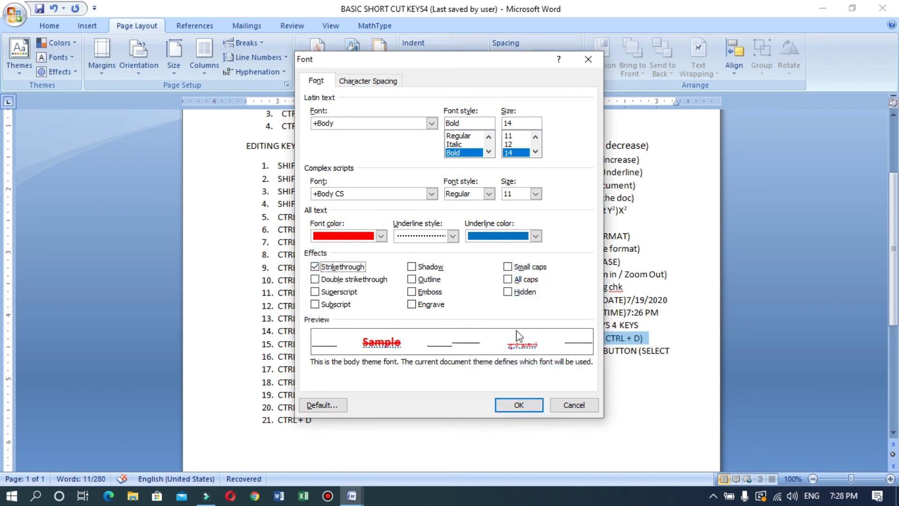
{"action": "left_click", "coordinate": [519, 404]}
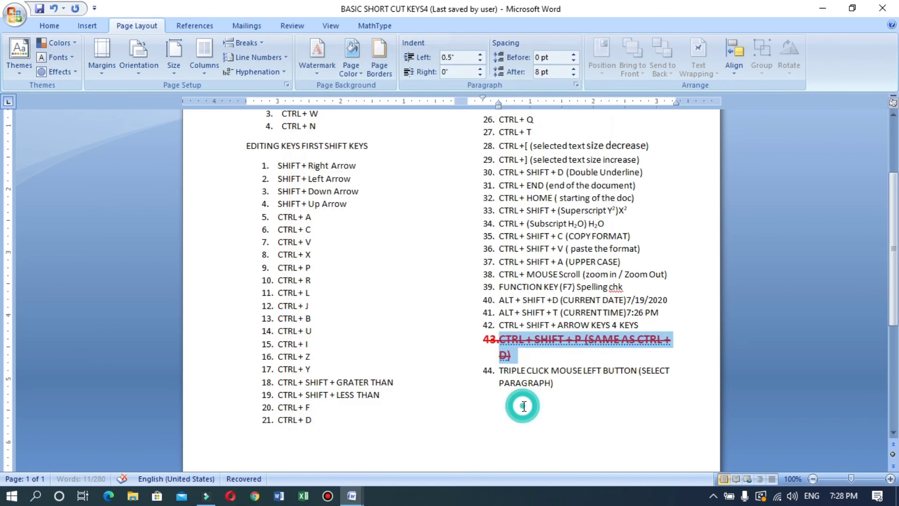
Step: Undo the font formatting applied to item 43
{"action": "left_click", "coordinate": [574, 361]}
{"action": "key", "text": "ctrl+z"}
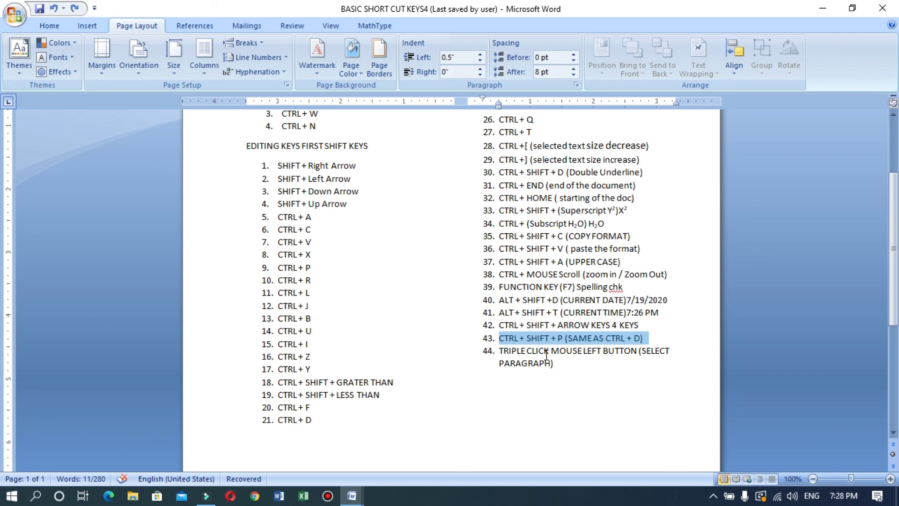
Step: Select the words "TRIPLE CLICK" in item 44
{"action": "left_click_drag", "start_coordinate": [551, 351], "coordinate": [515, 356]}
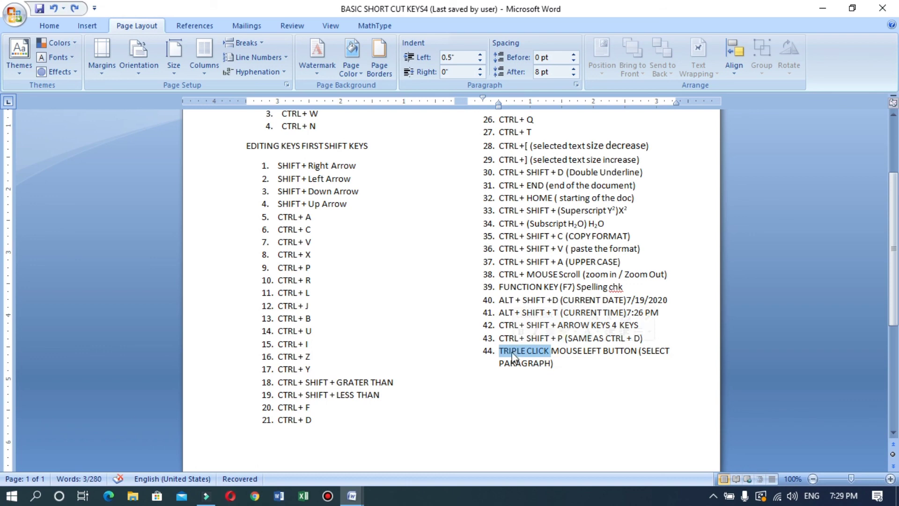
Step: Switch to Document2 and place the cursor on the blank second page, closing the Bandicam window
{"action": "left_click", "coordinate": [330, 497]}
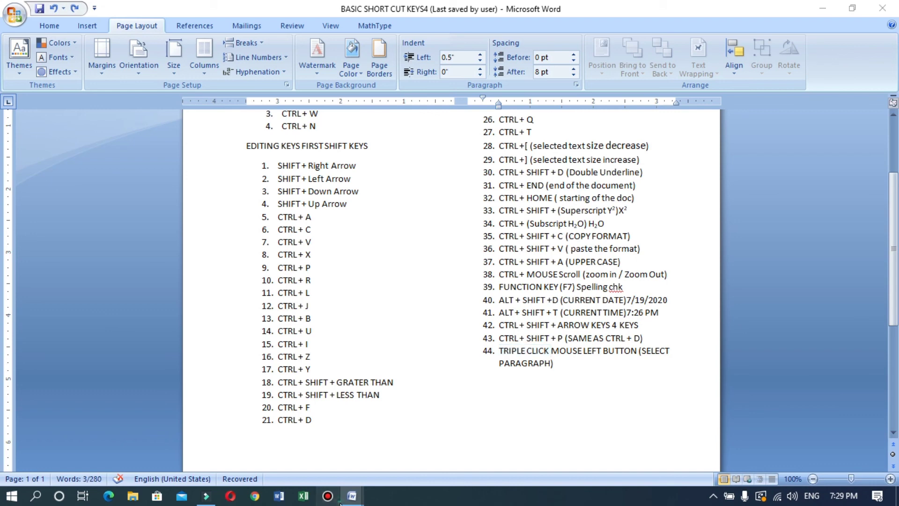
{"action": "mouse_move", "coordinate": [358, 498]}
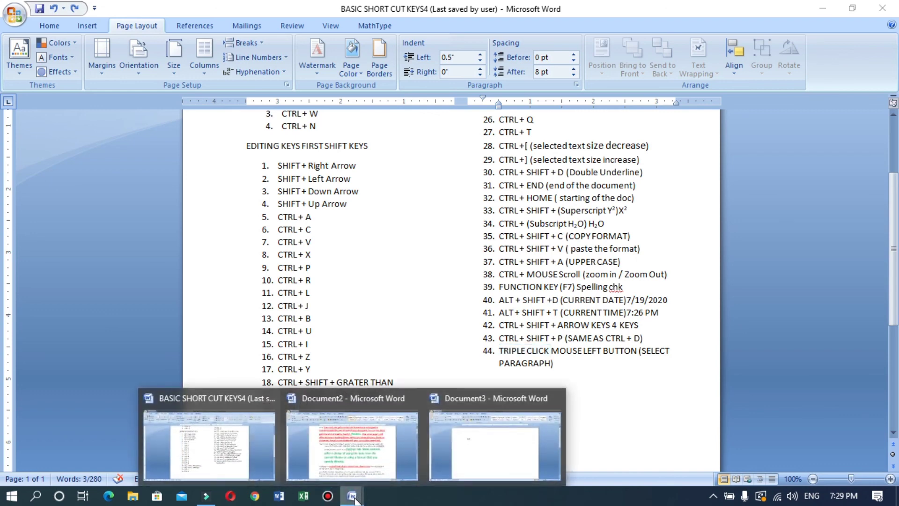
{"action": "left_click", "coordinate": [351, 445]}
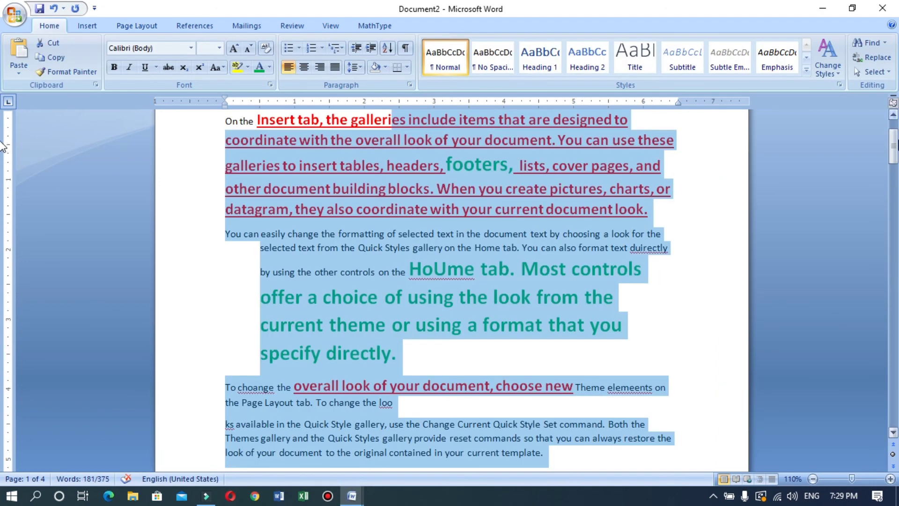
{"action": "left_click_drag", "start_coordinate": [893, 147], "coordinate": [893, 240]}
{"action": "left_click", "coordinate": [504, 300]}
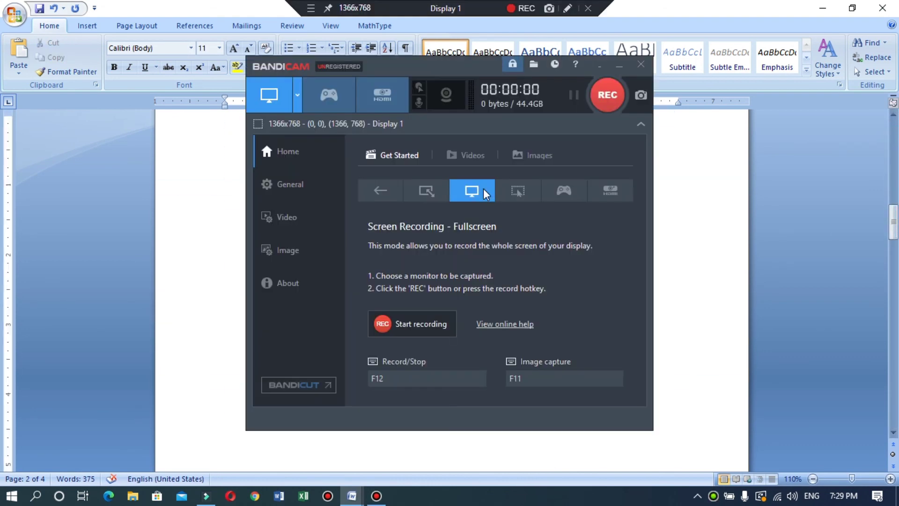
{"action": "left_click", "coordinate": [644, 65]}
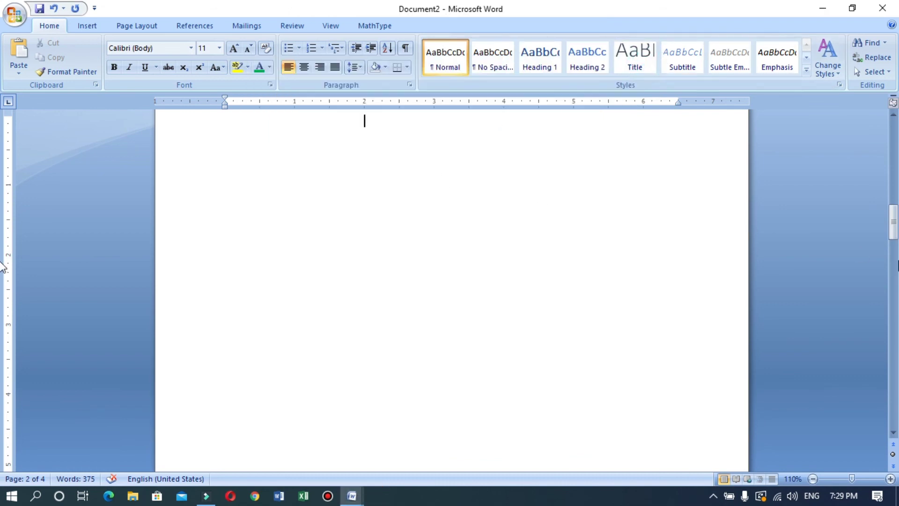
{"action": "left_click_drag", "start_coordinate": [893, 224], "coordinate": [893, 205]}
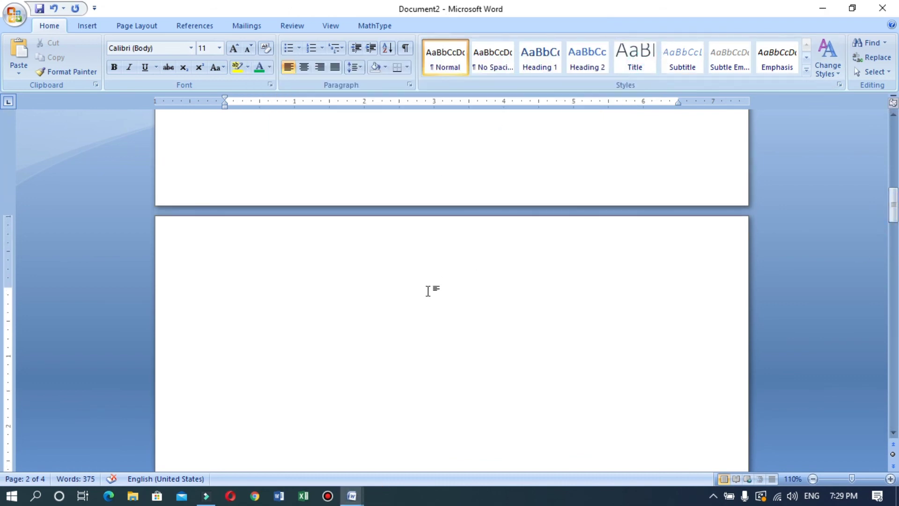
Step: Remove the extra blank space before the cursor and generate sample paragraphs on page 2 with =rand()
{"action": "key", "text": "BackSpace"}
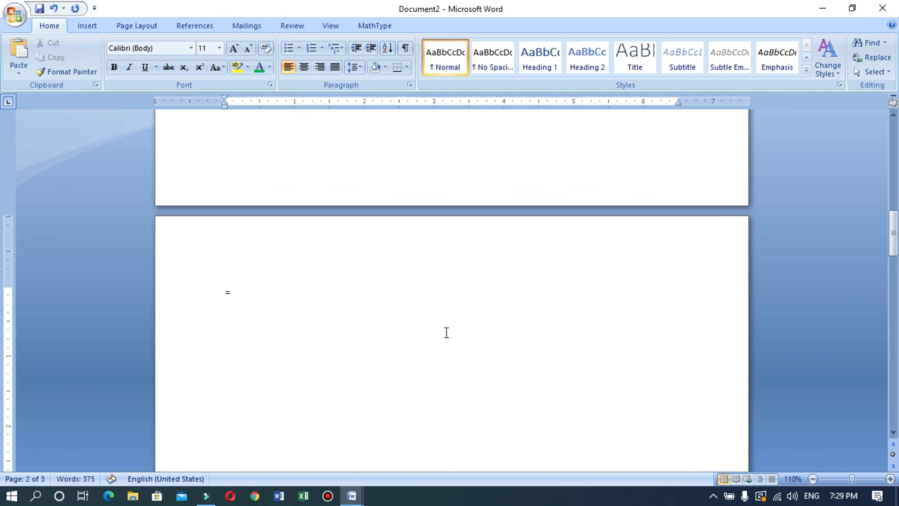
{"action": "type", "text": "=rand()"}
{"action": "key", "text": "Return"}
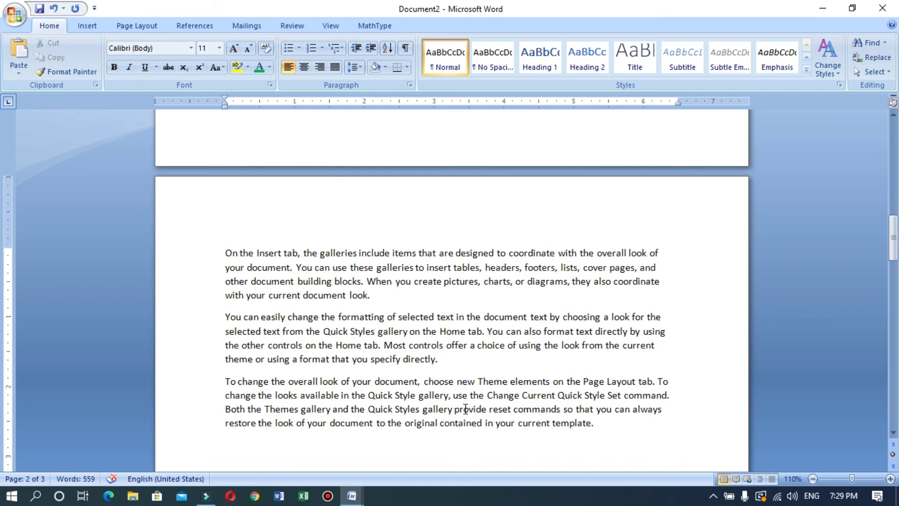
Step: Select the entire first generated paragraph, and return to the BASIC SHORT CUT KEYS4 document
{"action": "triple_click", "coordinate": [317, 276]}
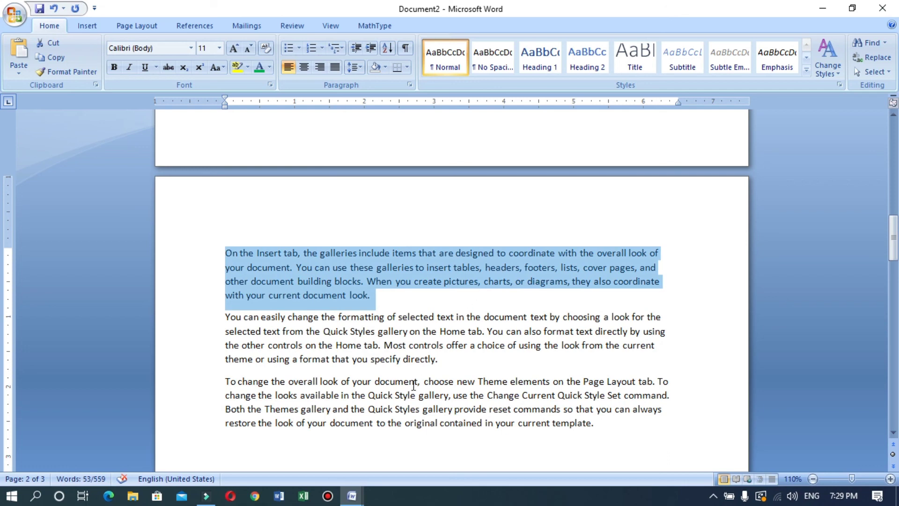
{"action": "left_click", "coordinate": [351, 495]}
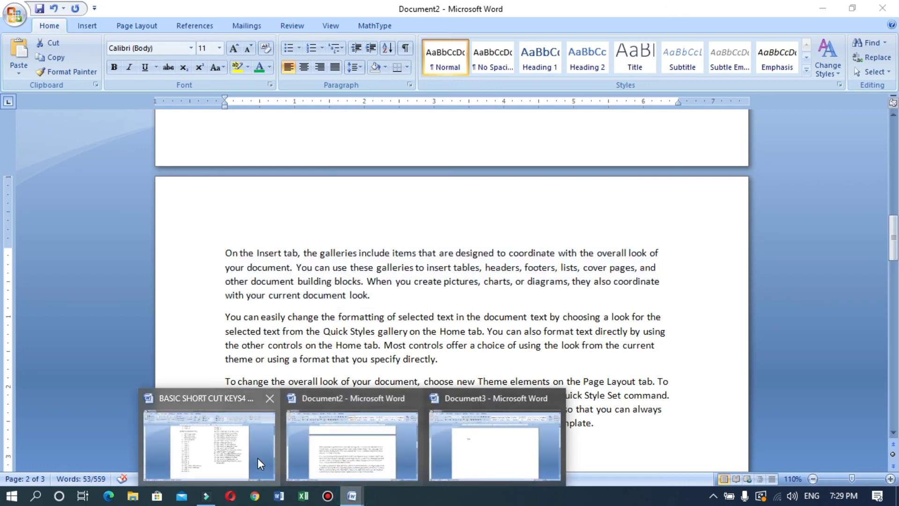
{"action": "left_click", "coordinate": [260, 464]}
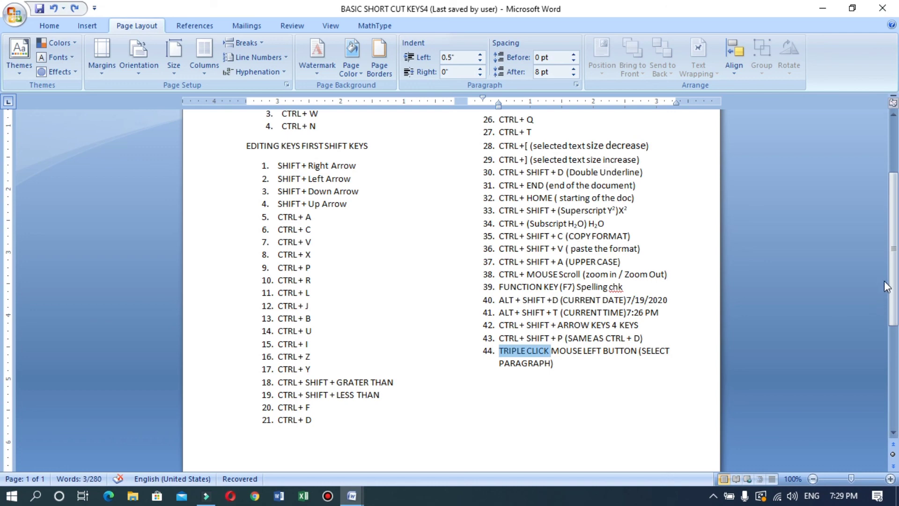
Step: Zoom the document to 90% and look over both columns of the shortcut list through item 44
{"action": "left_click_drag", "start_coordinate": [892, 262], "coordinate": [897, 224]}
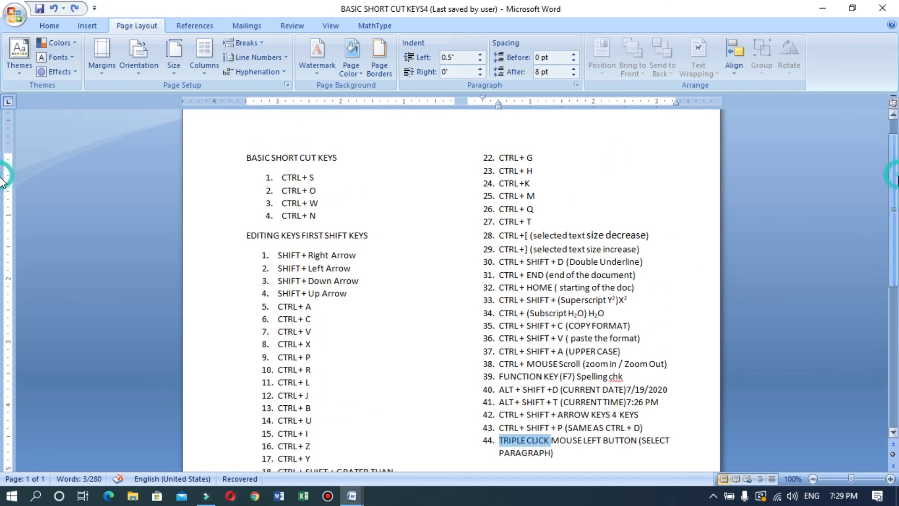
{"action": "left_click_drag", "start_coordinate": [896, 180], "coordinate": [894, 194]}
{"action": "left_click", "coordinate": [813, 479]}
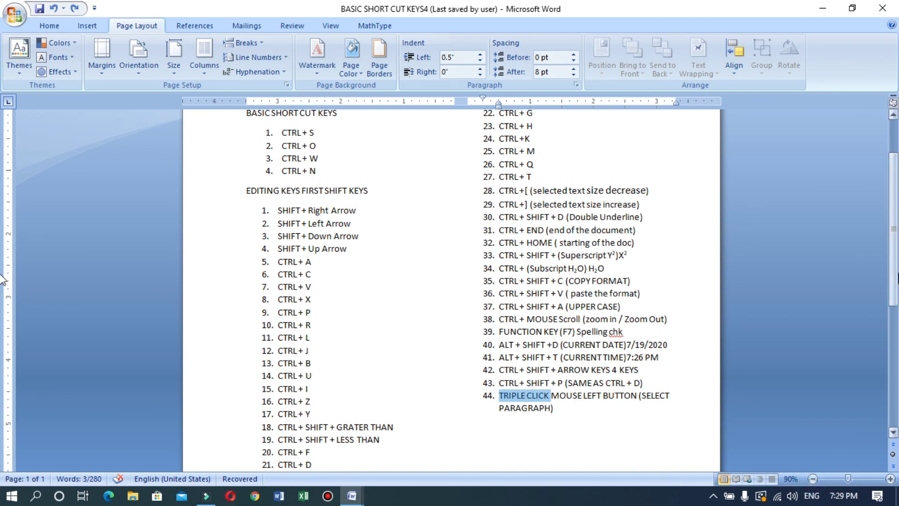
{"action": "left_click_drag", "start_coordinate": [891, 266], "coordinate": [891, 267]}
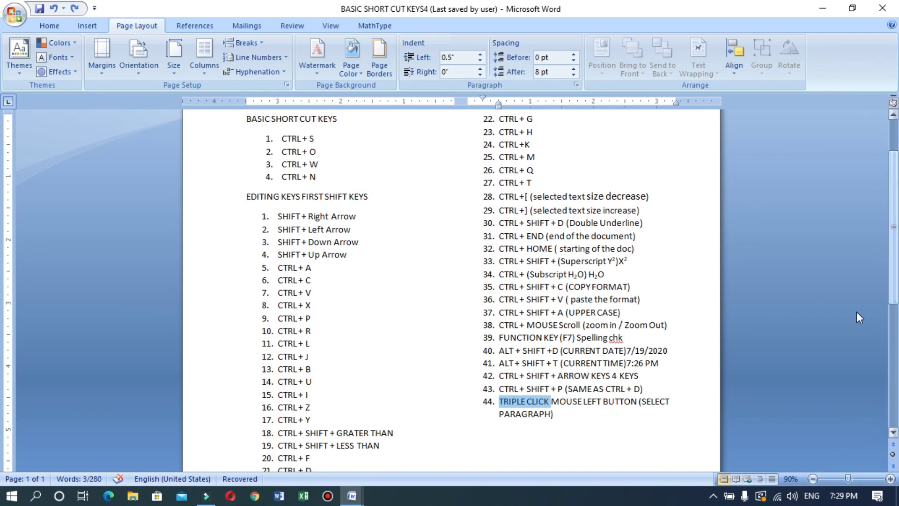
{"action": "scroll", "coordinate": [830, 427], "scroll_direction": "up", "scroll_amount": 2}
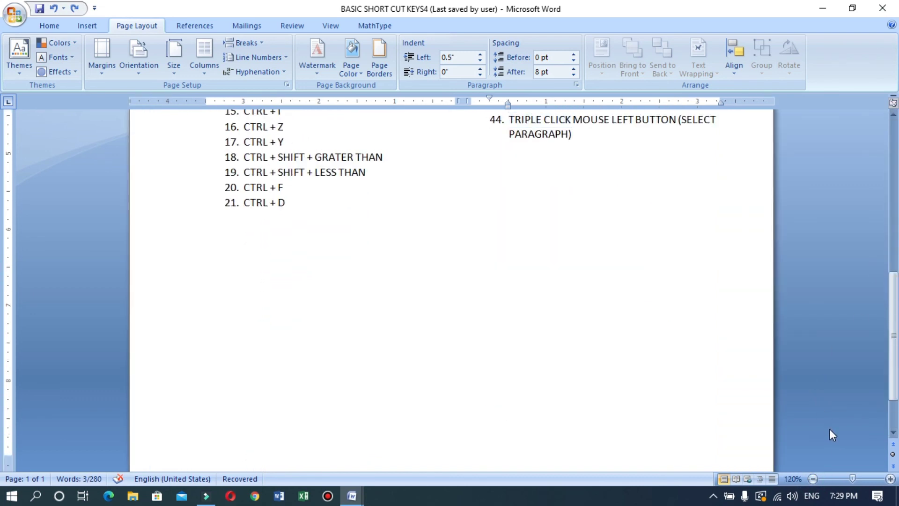
{"action": "scroll", "coordinate": [831, 427], "scroll_direction": "down", "scroll_amount": 3}
{"action": "left_click_drag", "start_coordinate": [896, 256], "coordinate": [898, 280]}
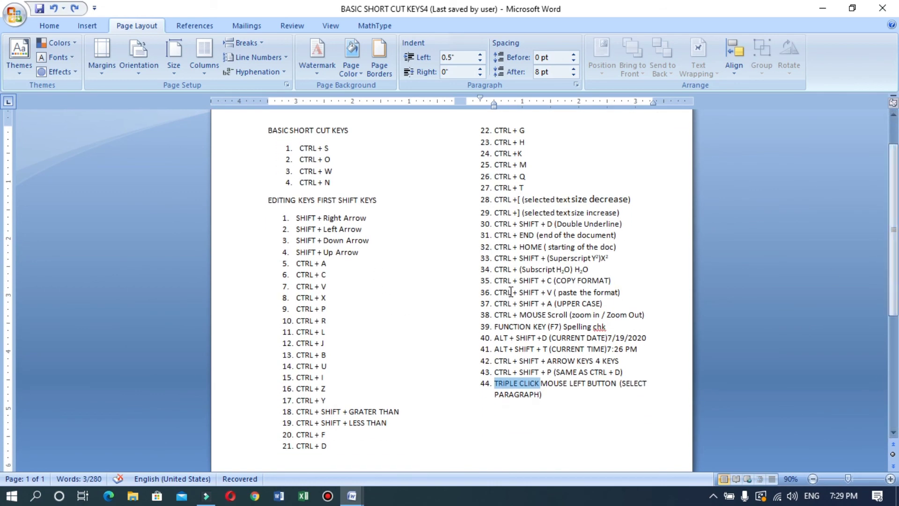